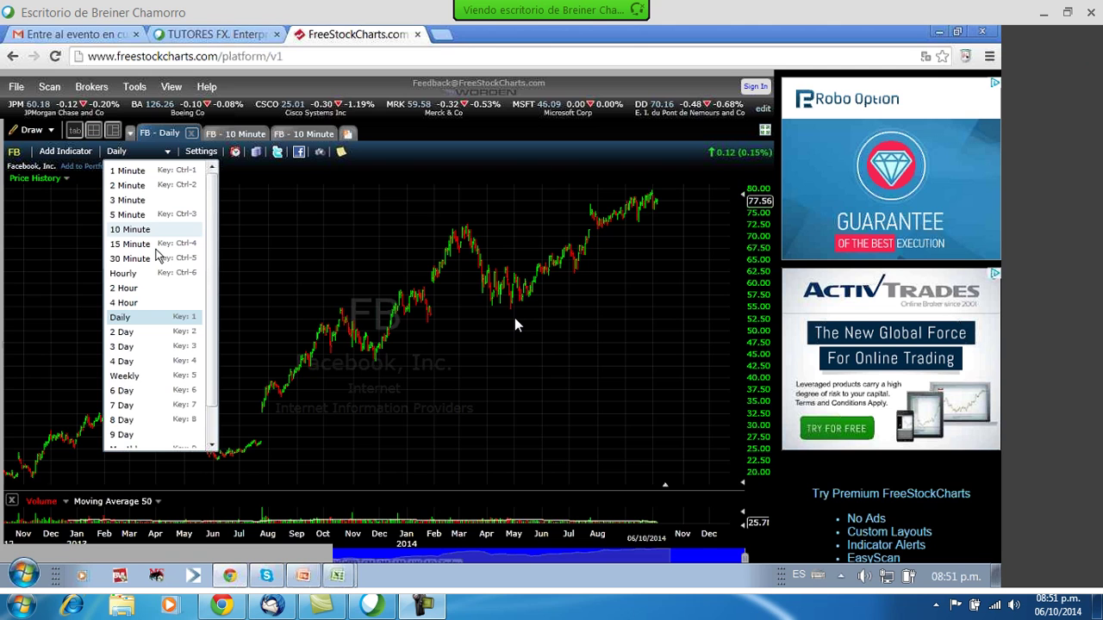
- Set the Facebook chart to the Weekly time frame and change the chart symbol to TWTR
left_click(124, 375)
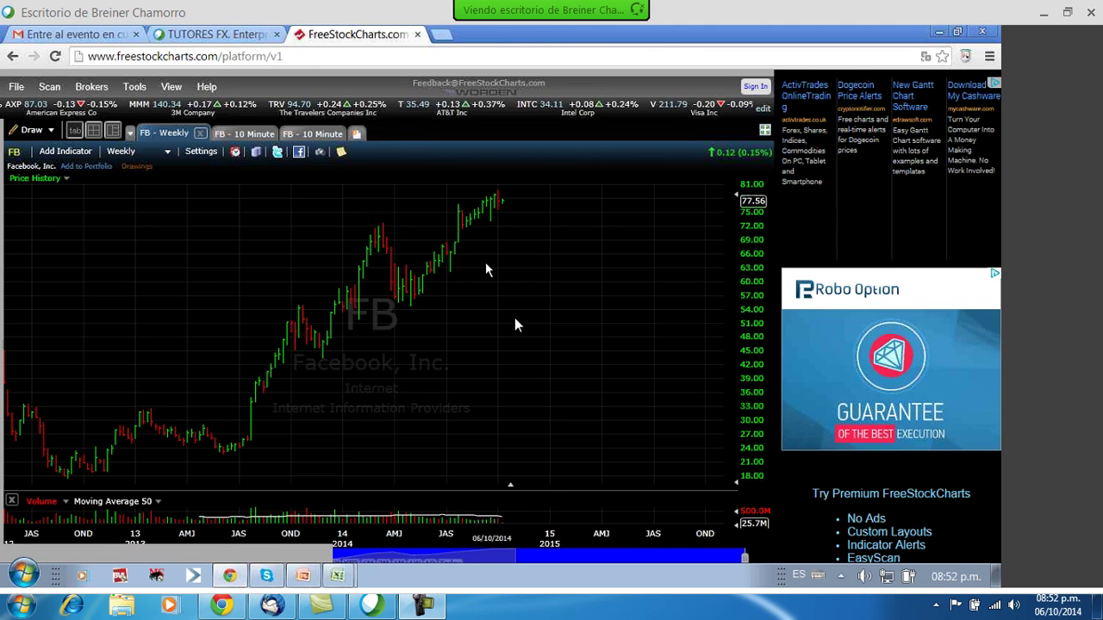
type("t")
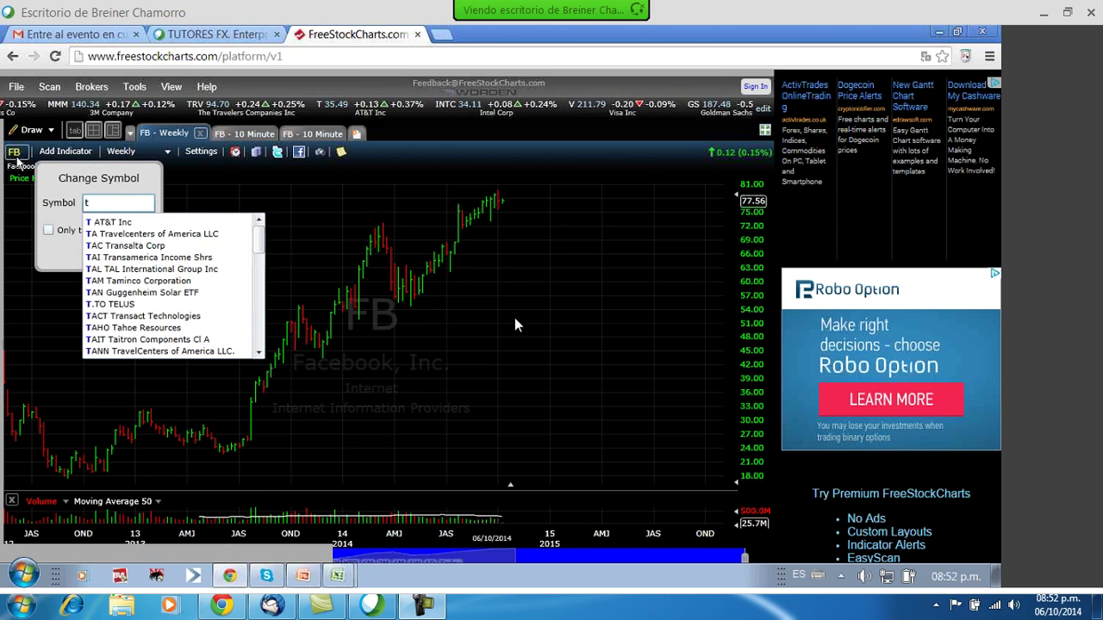
type("wtr")
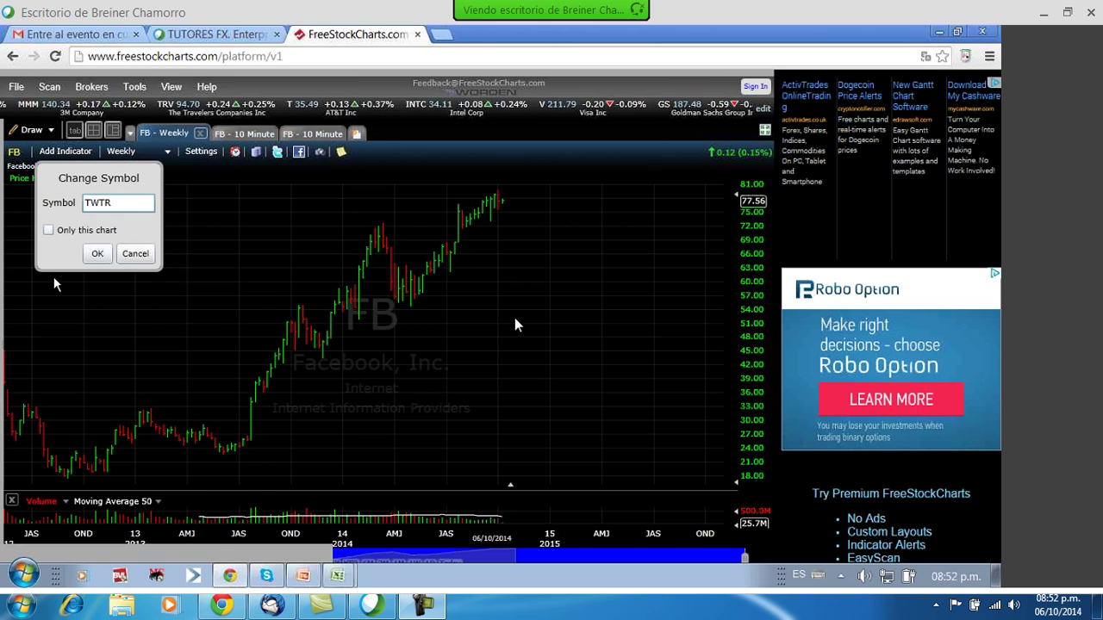
left_click(98, 254)
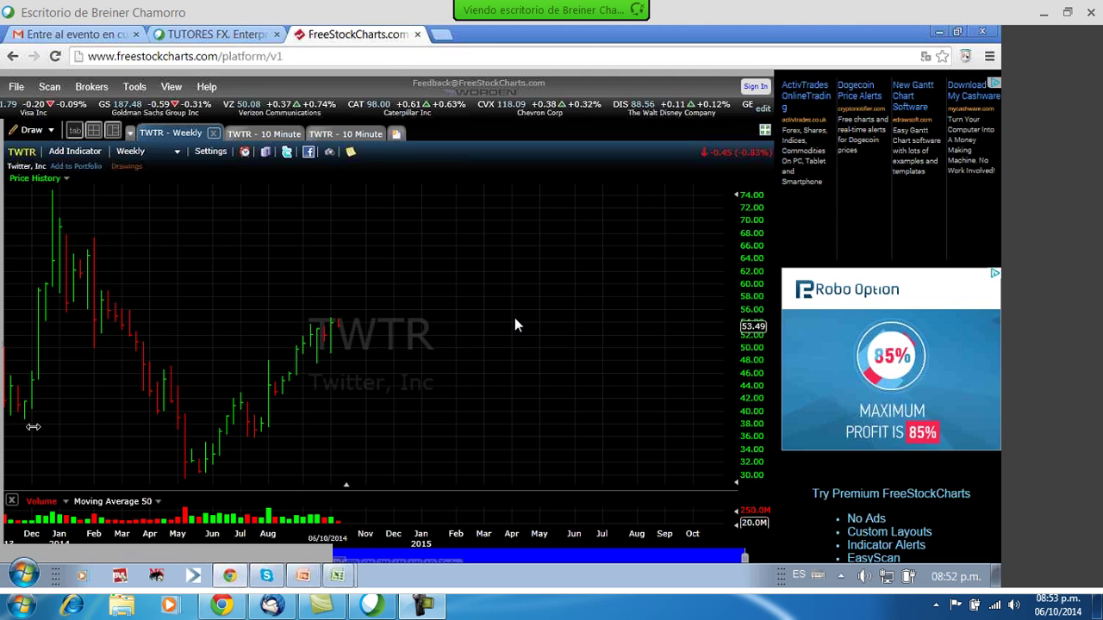
- Switch to the PowerPoint slideshow and advance through the Alibaba slides to the FCF valuation on slide 18
key("alt+Tab")
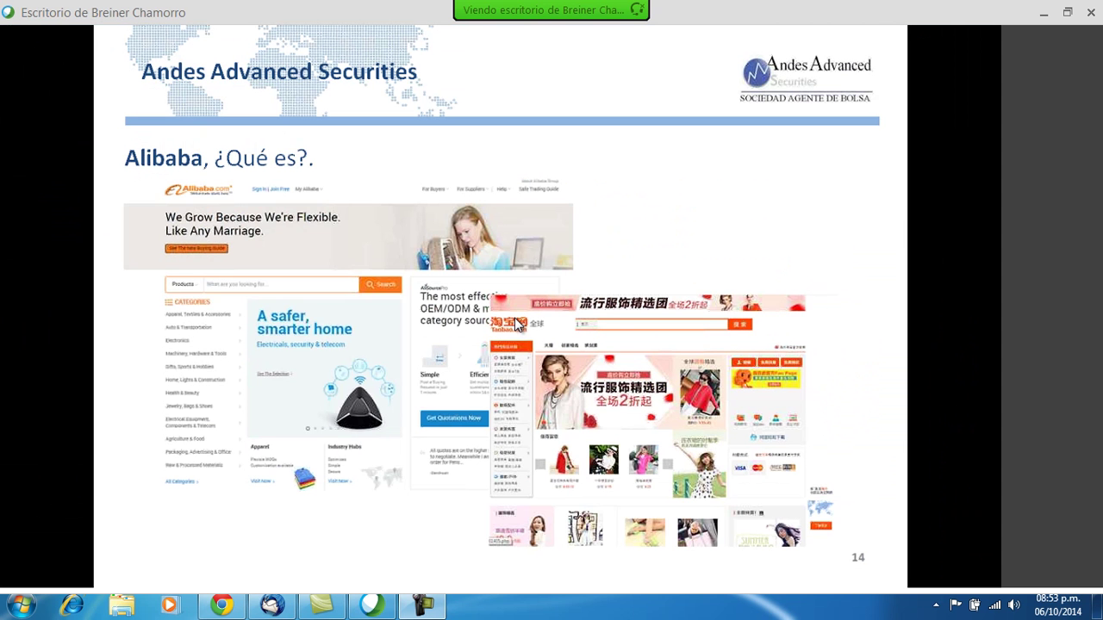
key("Right")
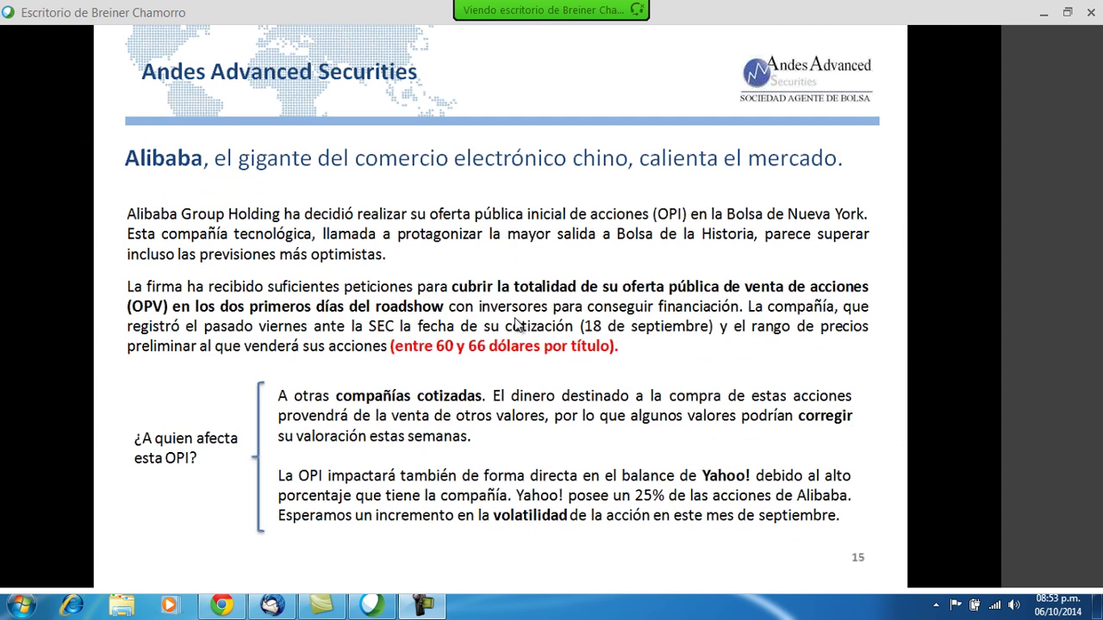
key("Right")
key("Right")
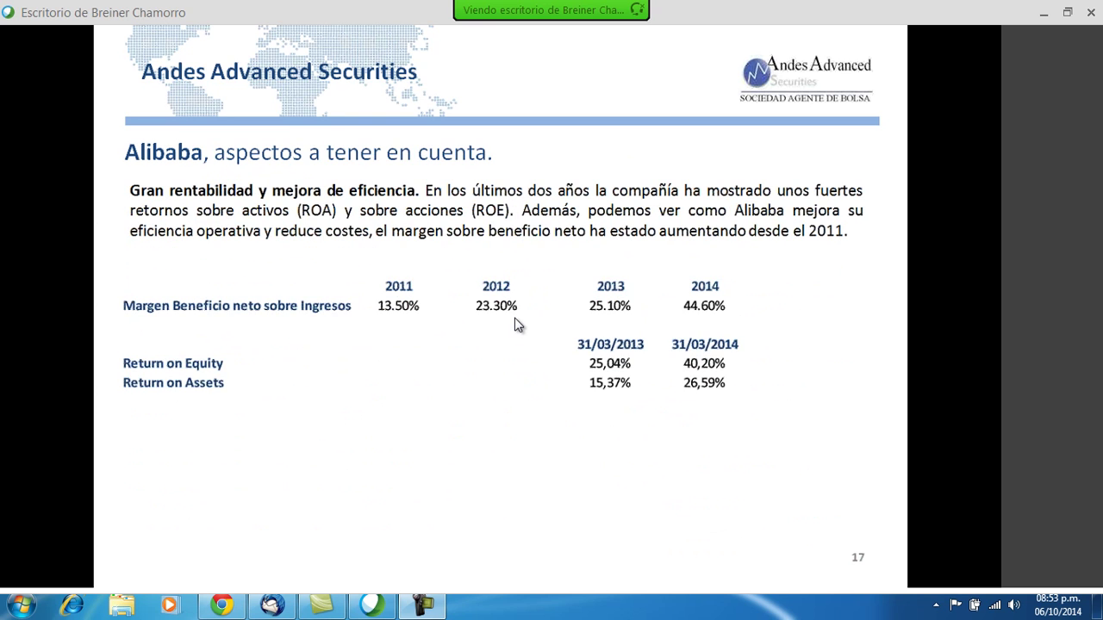
key("Right")
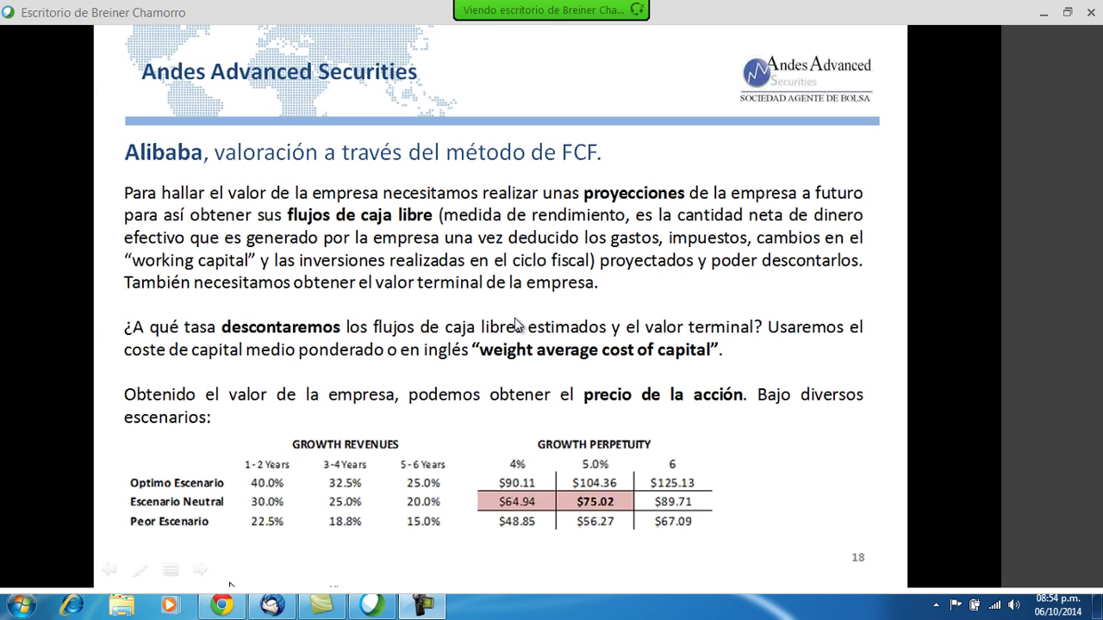
- End the slideshow and switch to FreeStockCharts in Chrome to view the weekly BABA chart
key("Escape")
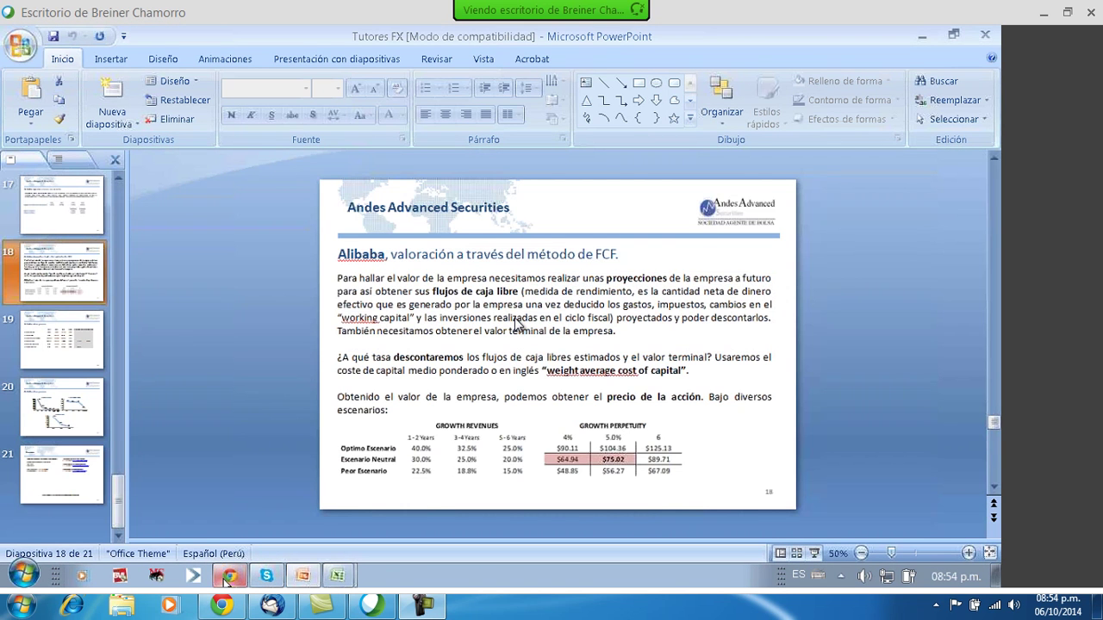
left_click(229, 577)
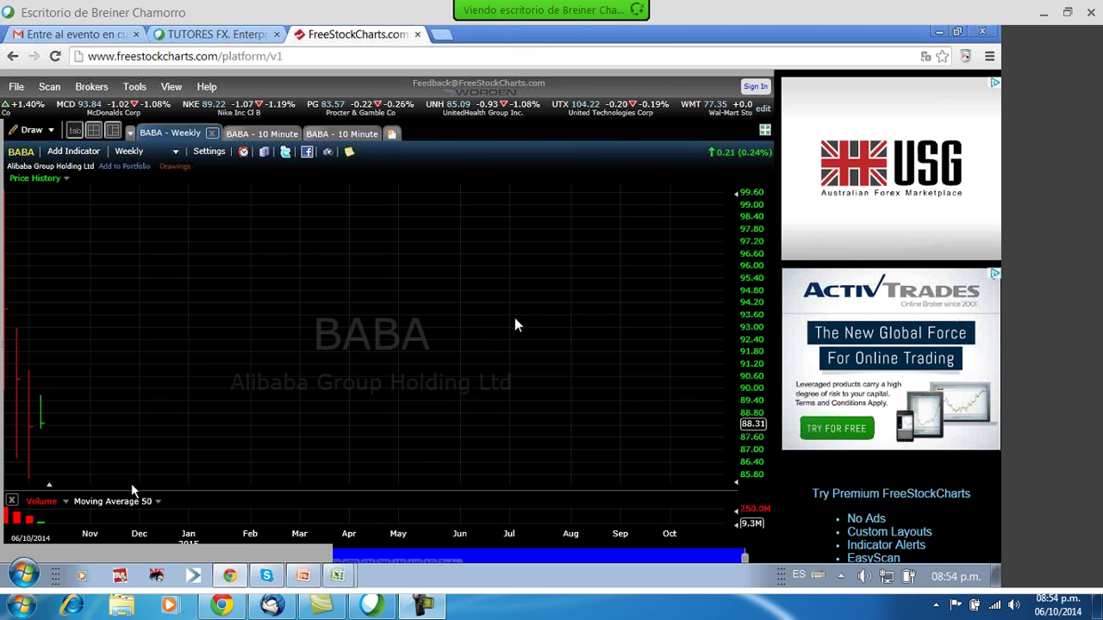
- Return to PowerPoint and present the Alibaba price ratio table and charts on slides 19 and 20 as a slideshow
left_click(337, 576)
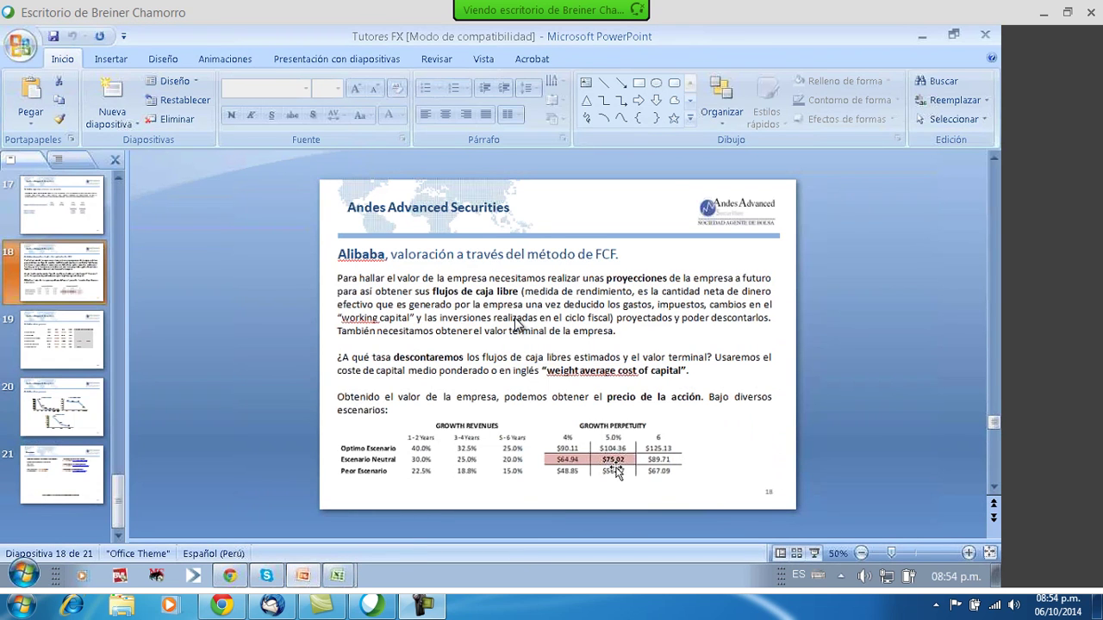
scroll(616, 473, "down", 1)
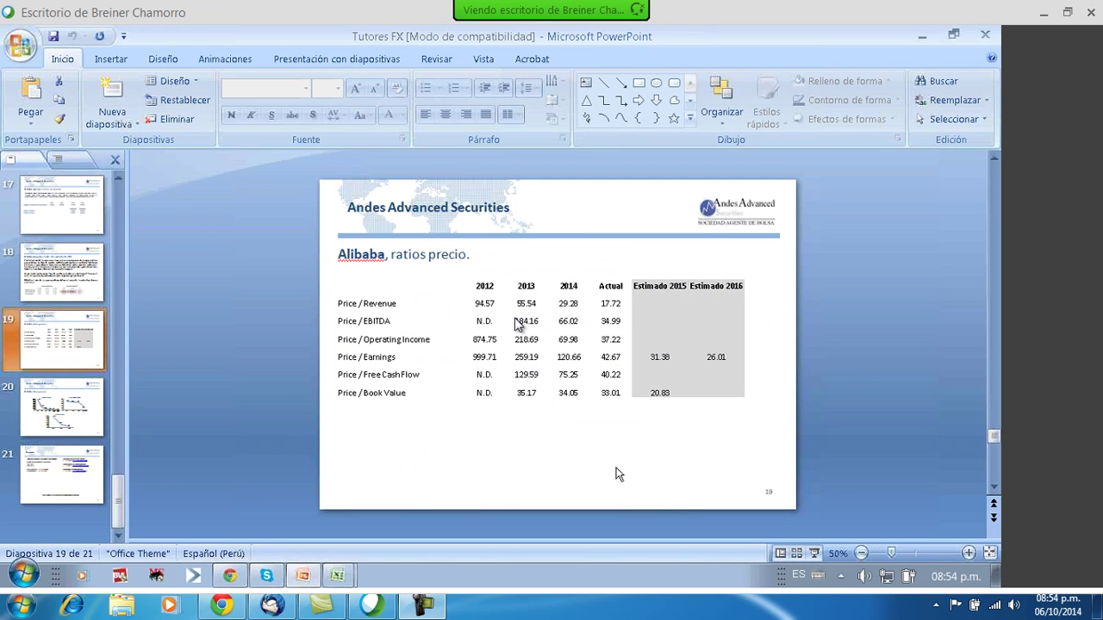
left_click(814, 554)
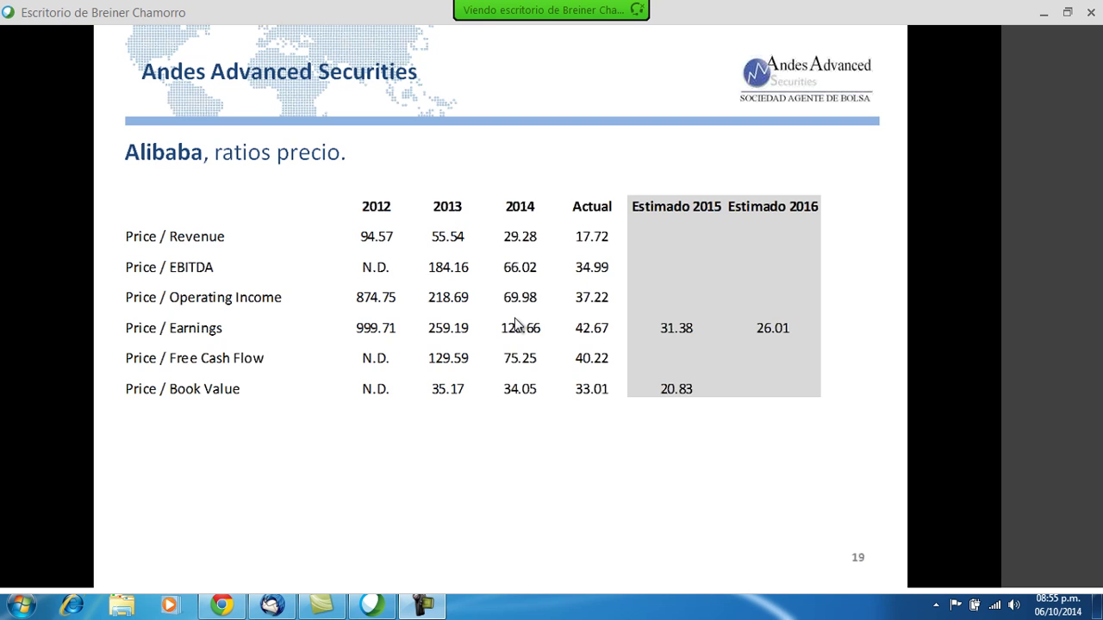
left_click(517, 323)
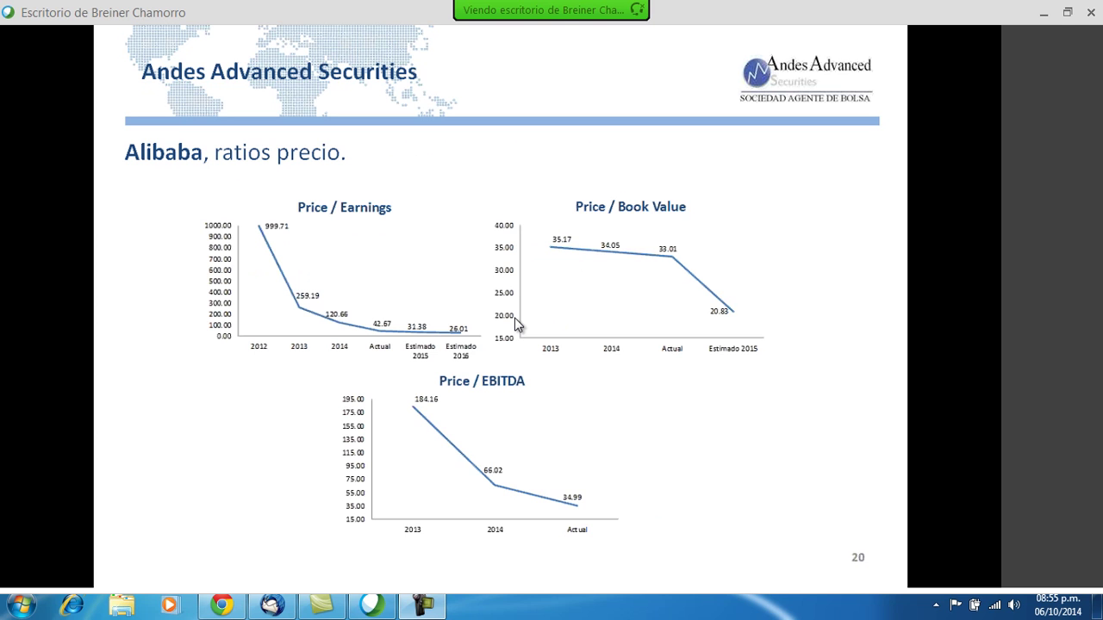
- Go back through the slideshow to the Alibaba profitability slide 17 and end the presentation
key("Left")
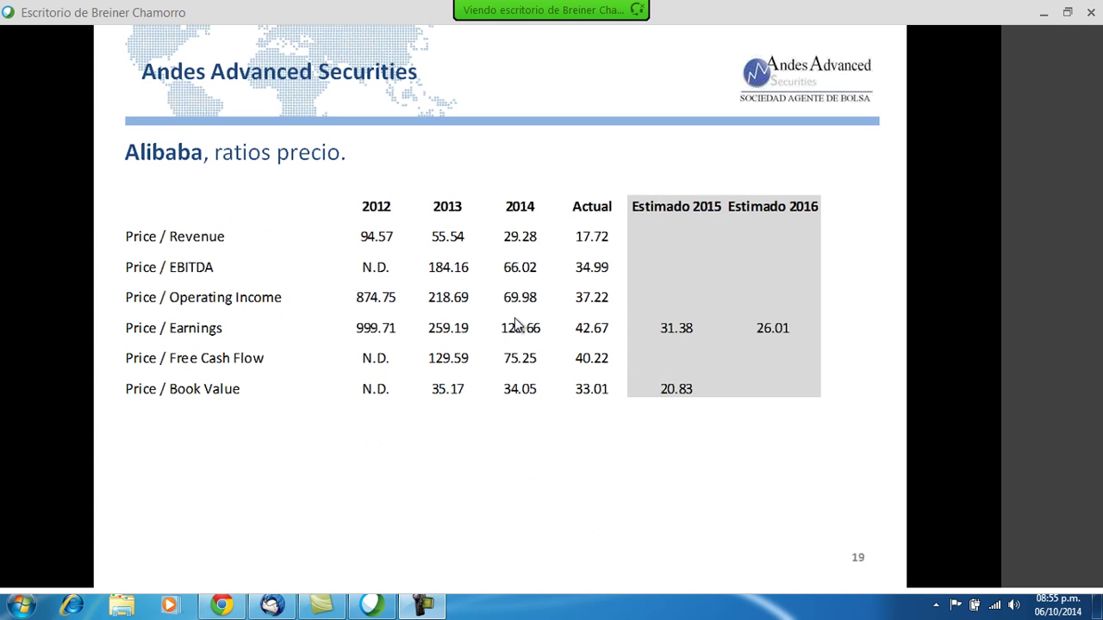
key("Left")
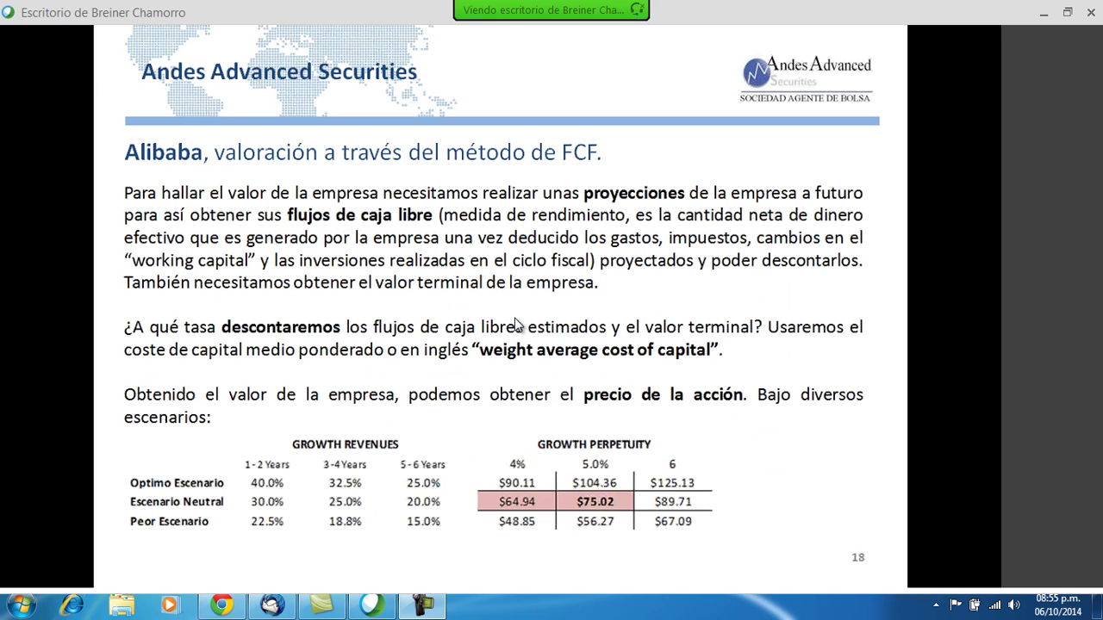
key("Left")
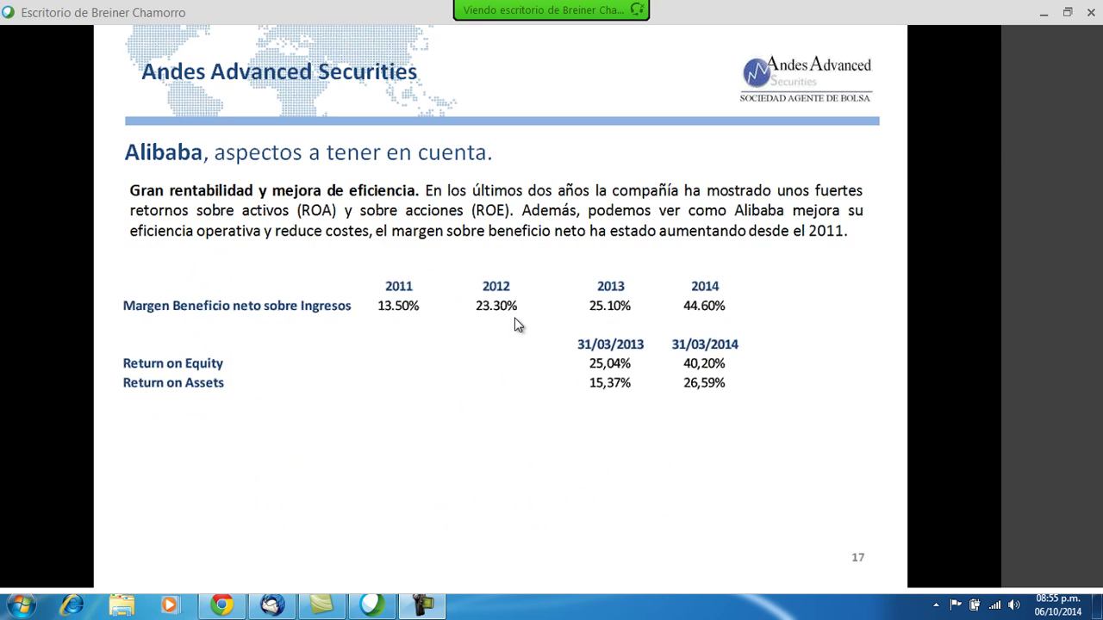
key("Escape")
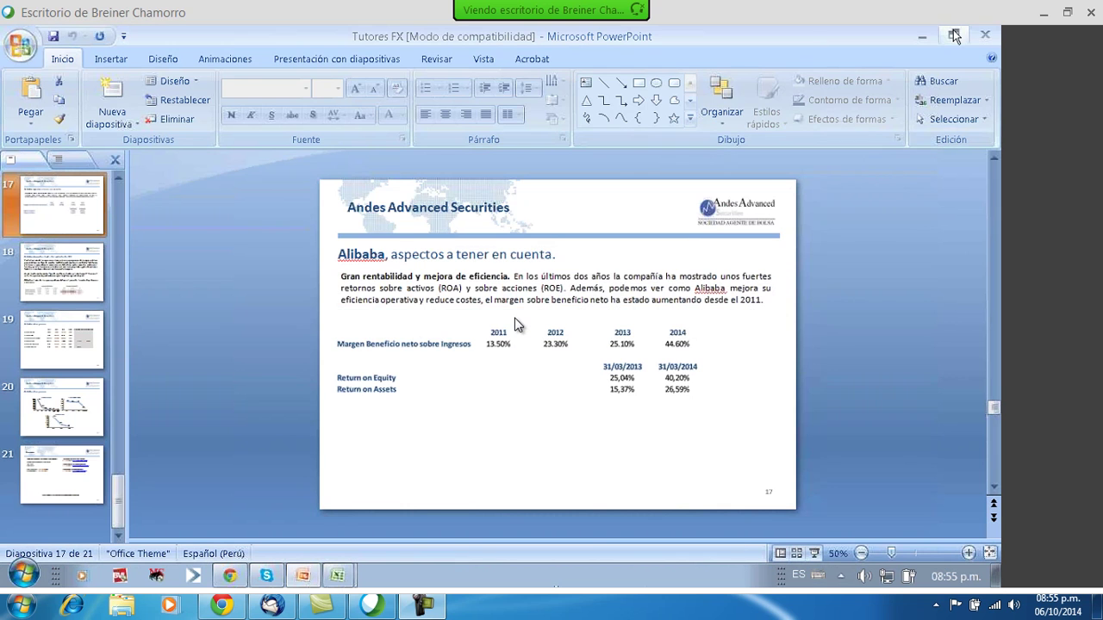
- Put PowerPoint away, switch to the multiplos (1) workbook in Excel and select the BHP US EQUITY ticker cell
left_click(916, 38)
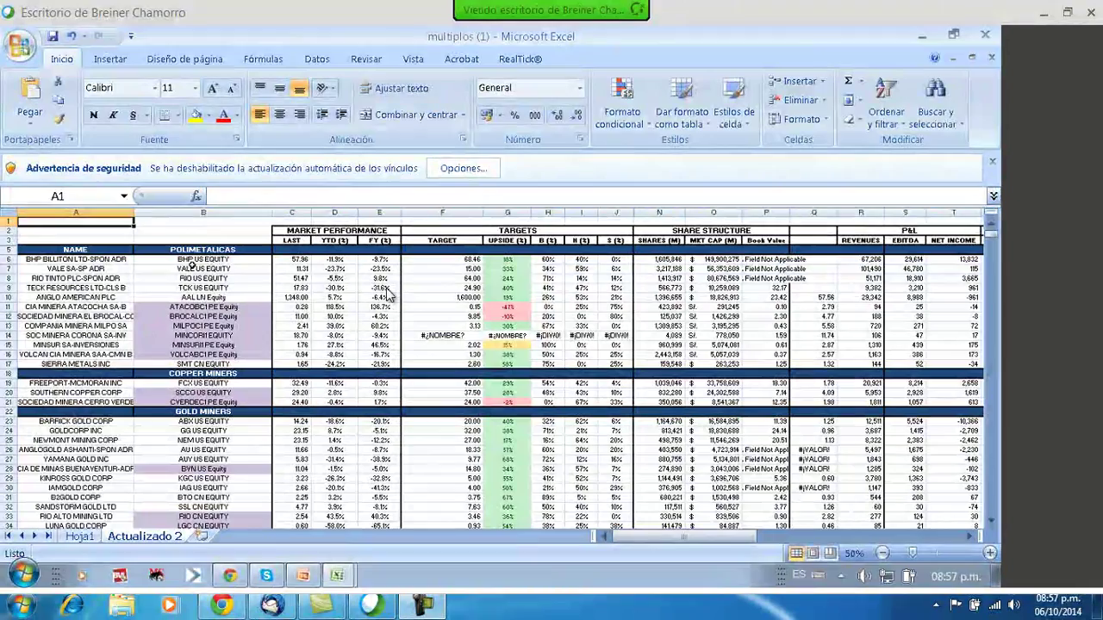
left_click(191, 267)
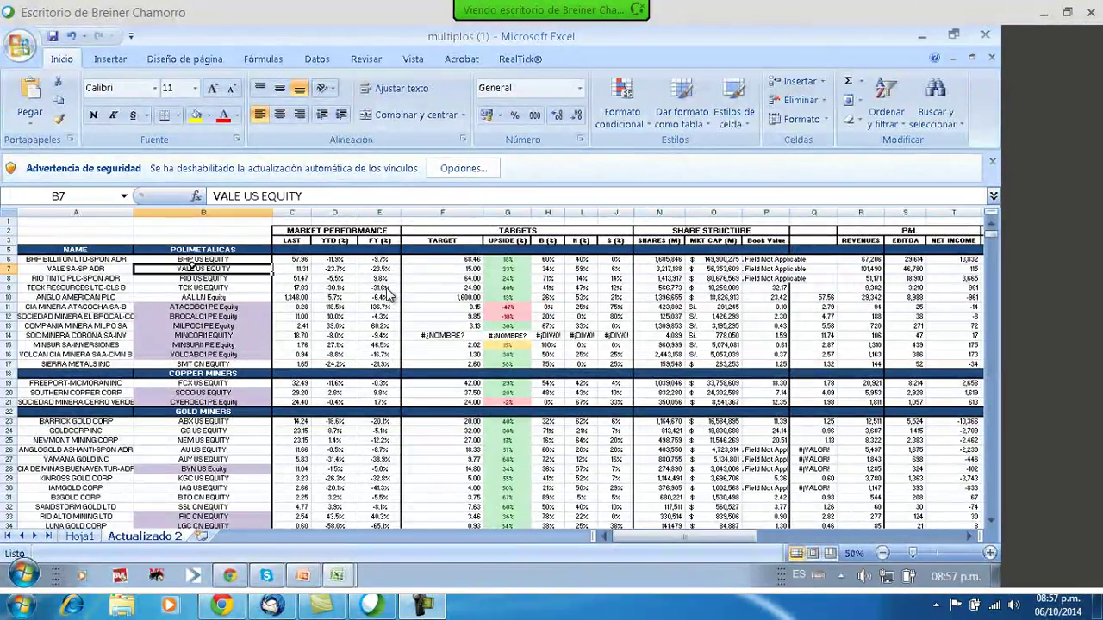
left_click(193, 261)
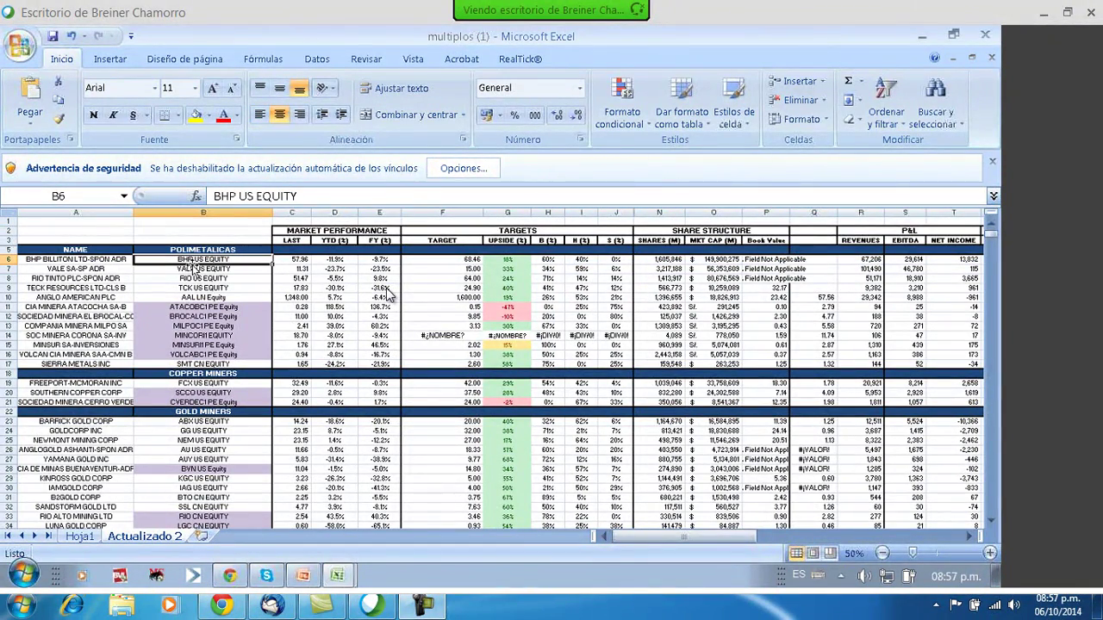
- Switch to FreeStockCharts in Chrome and look up "apple" as the new chart symbol in place of BABA
left_click(240, 576)
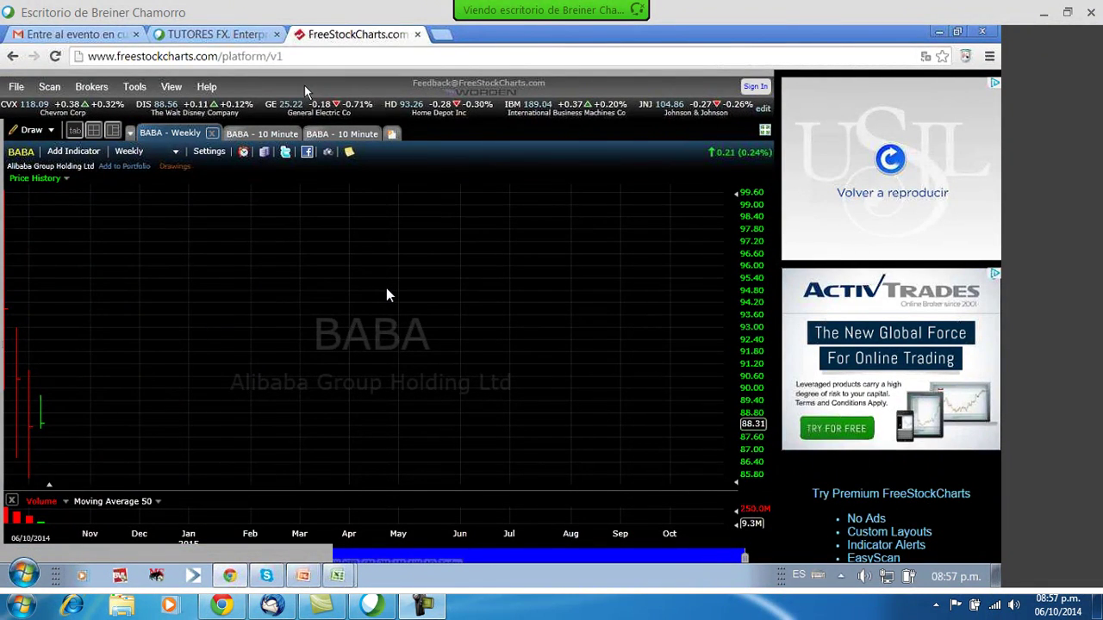
key("F5")
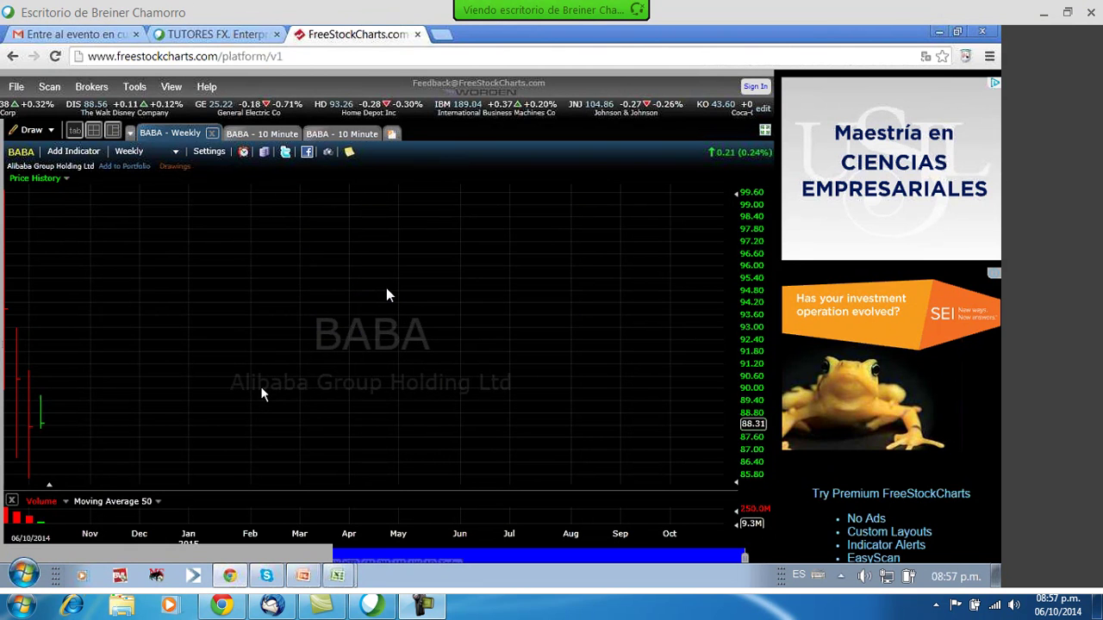
left_click(33, 157)
type("apple")
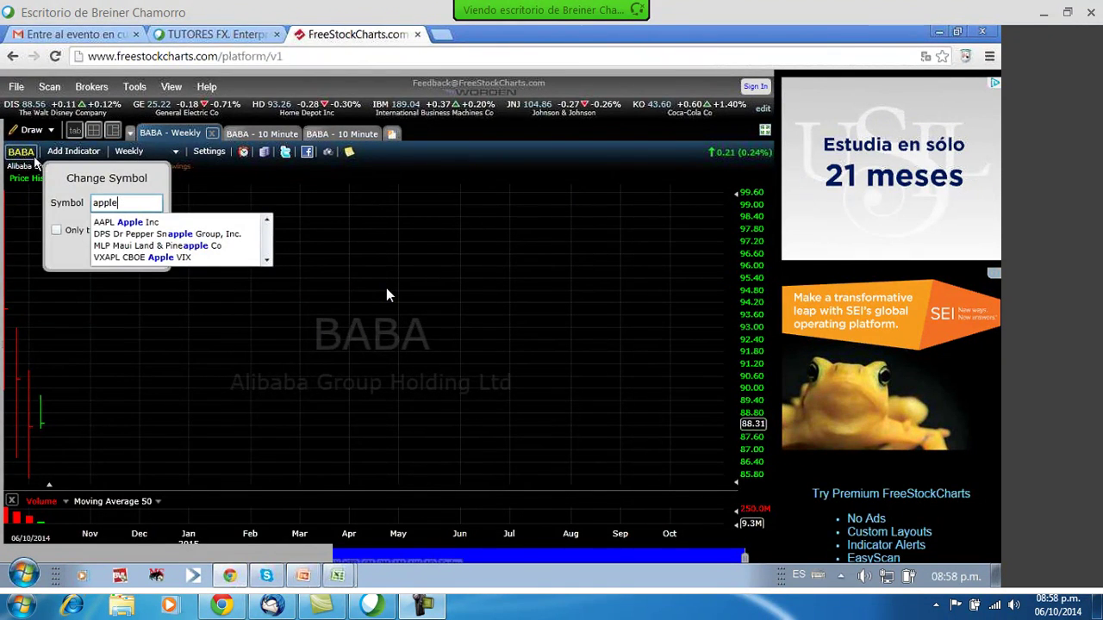
key("Return")
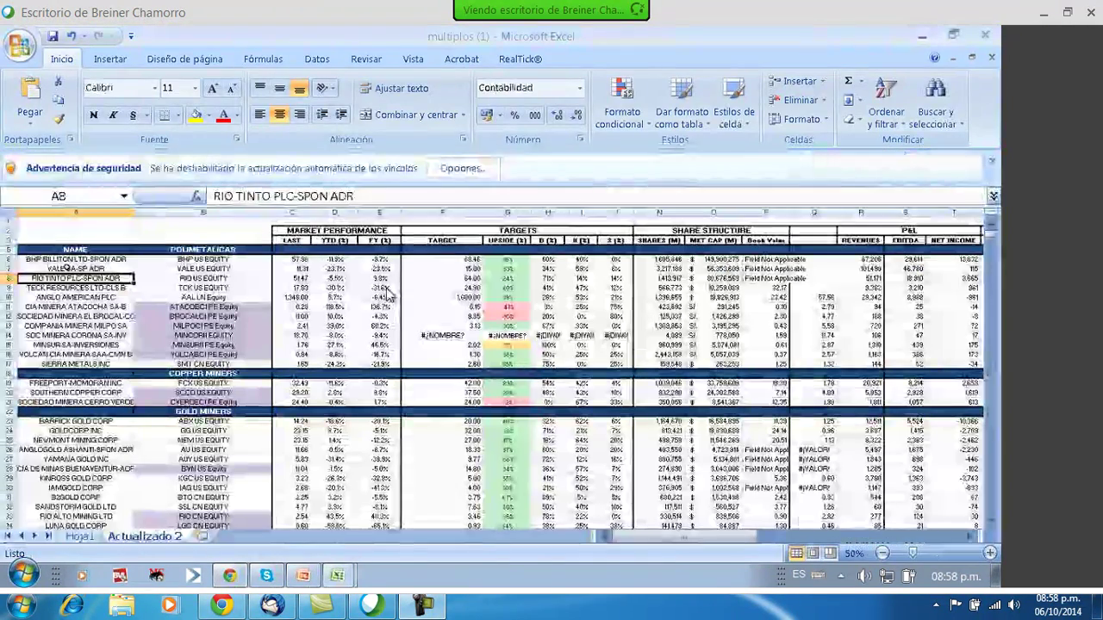
- Return to the multiplos (1) workbook and look through the companies by sector on the Actualizado 2 sheet, down to the list's end
key("Down")
key("Down")
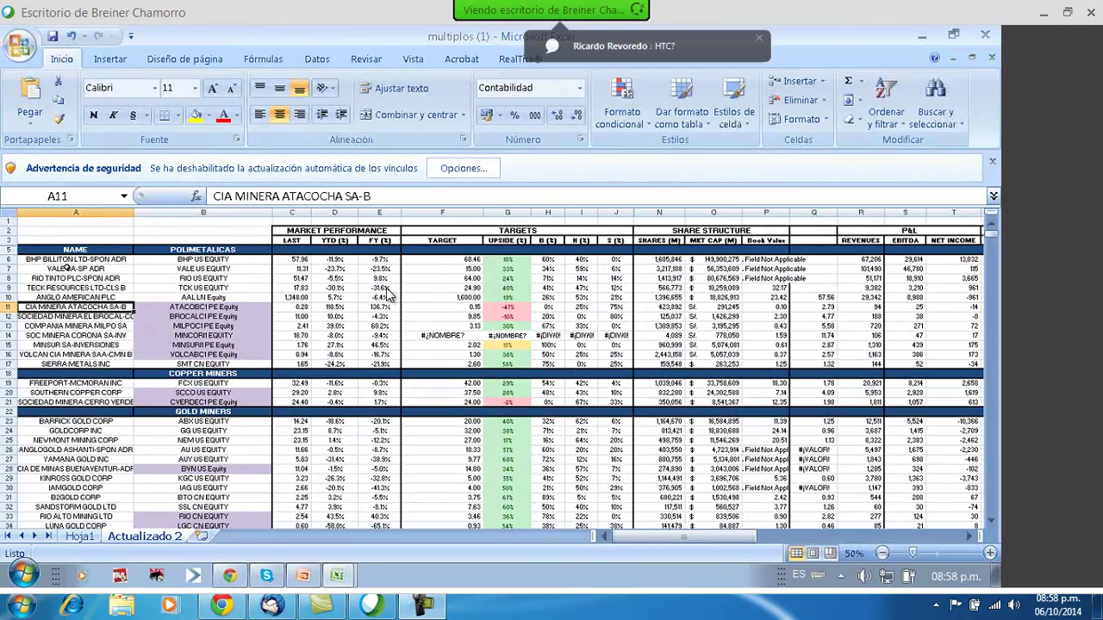
key("Down")
key("Down")
key("Down")
key("Down")
key("Down")
key("Down")
key("Down")
key("Down")
key("Down")
key("Down")
key("Down")
key("Down")
key("Down")
key("Down")
key("Down")
key("Down")
key("Down")
key("Down")
key("Down")
key("Down")
key("Down")
key("Down")
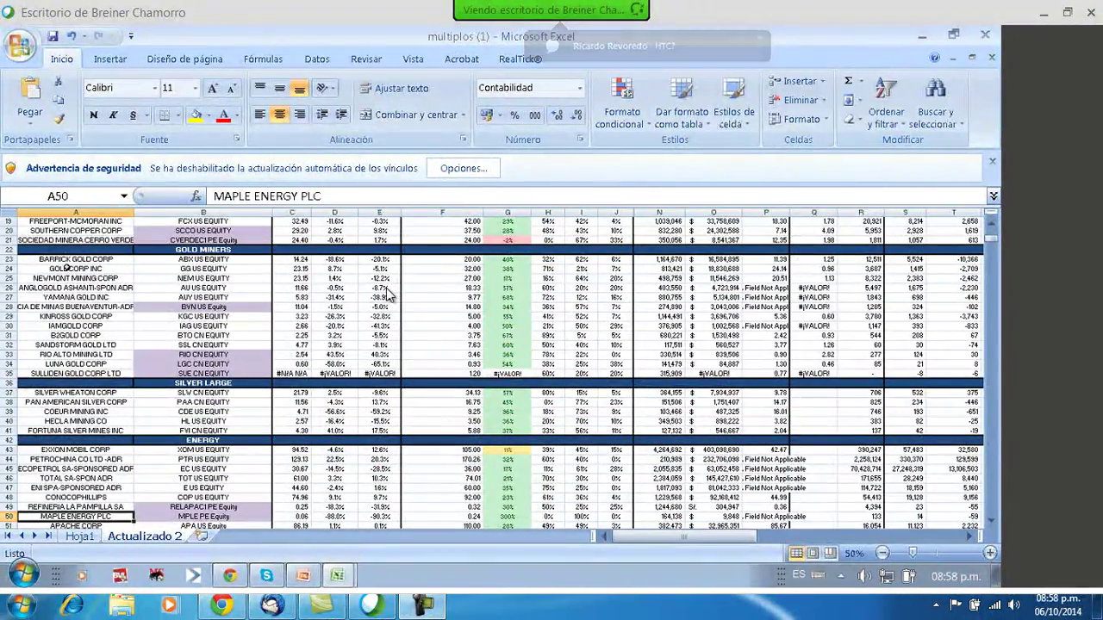
key("Down")
key("Down")
key("Down")
key("Down")
key("Down")
key("Down")
key("Down")
key("Down")
key("Down")
key("Down")
key("Down")
key("Down")
key("Down")
key("Down")
key("Down")
key("Down")
key("Down")
key("Down")
key("Down")
key("Down")
key("Down")
key("Down")
key("Down")
key("Down")
key("Down")
key("Down")
key("Down")
key("Down")
key("Down")
key("Down")
key("Down")
key("Down")
key("Down")
key("Down")
key("Down")
key("Down")
key("Down")
key("Down")
key("Down")
key("Down")
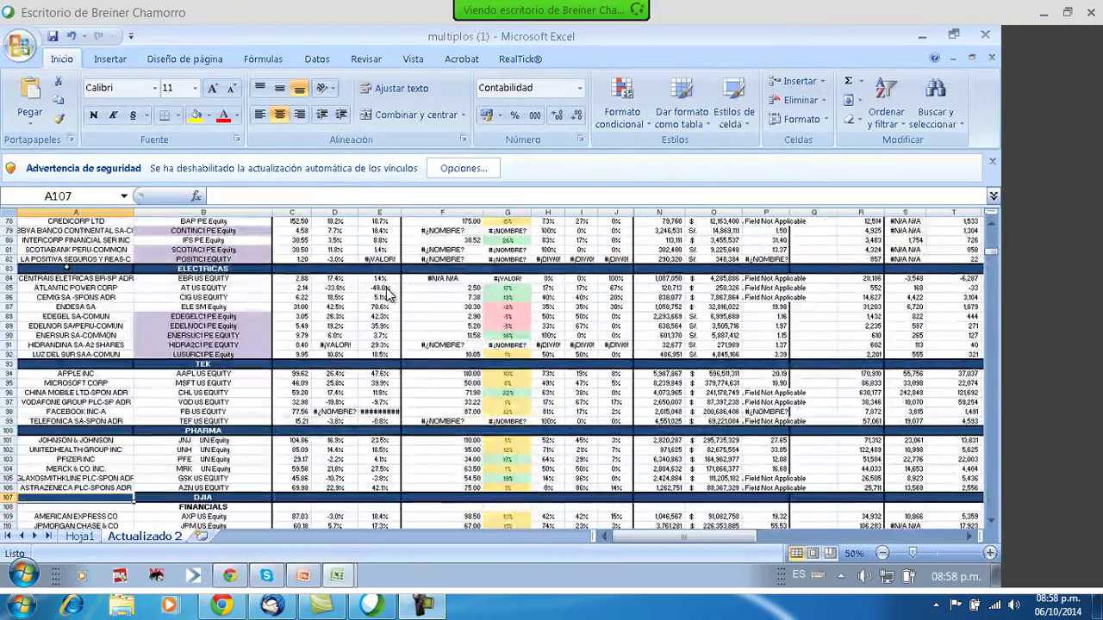
key("Down")
key("Down")
key("Down")
key("Down")
key("Down")
key("Down")
key("Down")
key("Down")
key("Down")
key("Down")
key("Down")
key("Down")
key("Down")
key("Down")
key("Down")
key("Down")
key("Down")
key("Down")
key("Down")
key("Down")
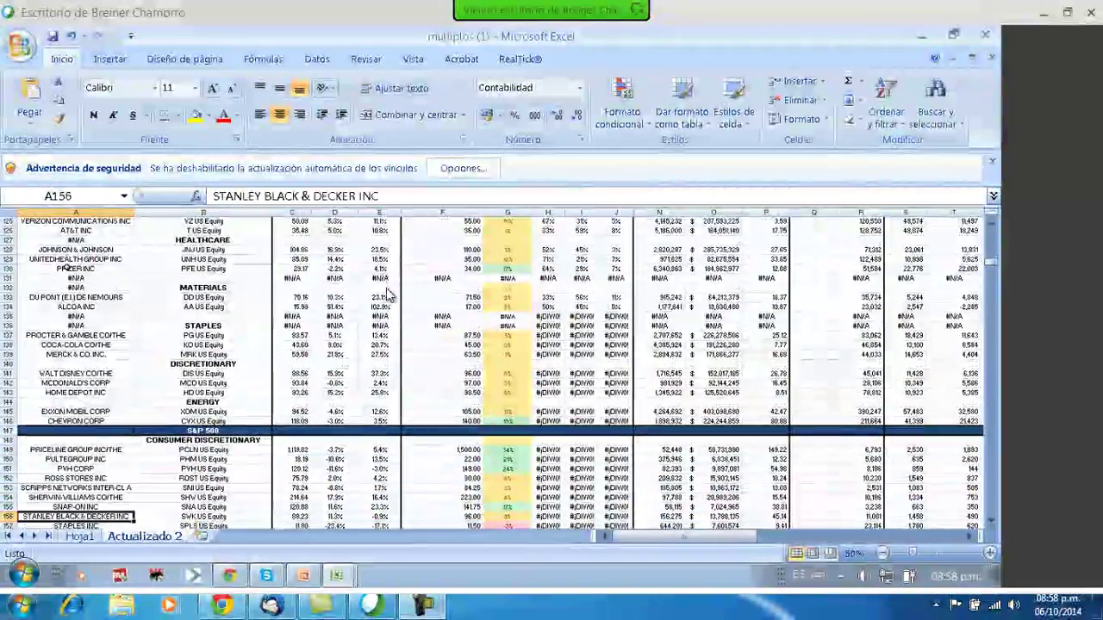
key("Down")
key("Down")
key("Down")
key("Down")
key("Down")
key("Down")
key("Down")
key("Down")
key("Down")
key("Down")
key("Down")
key("Down")
key("Down")
key("Down")
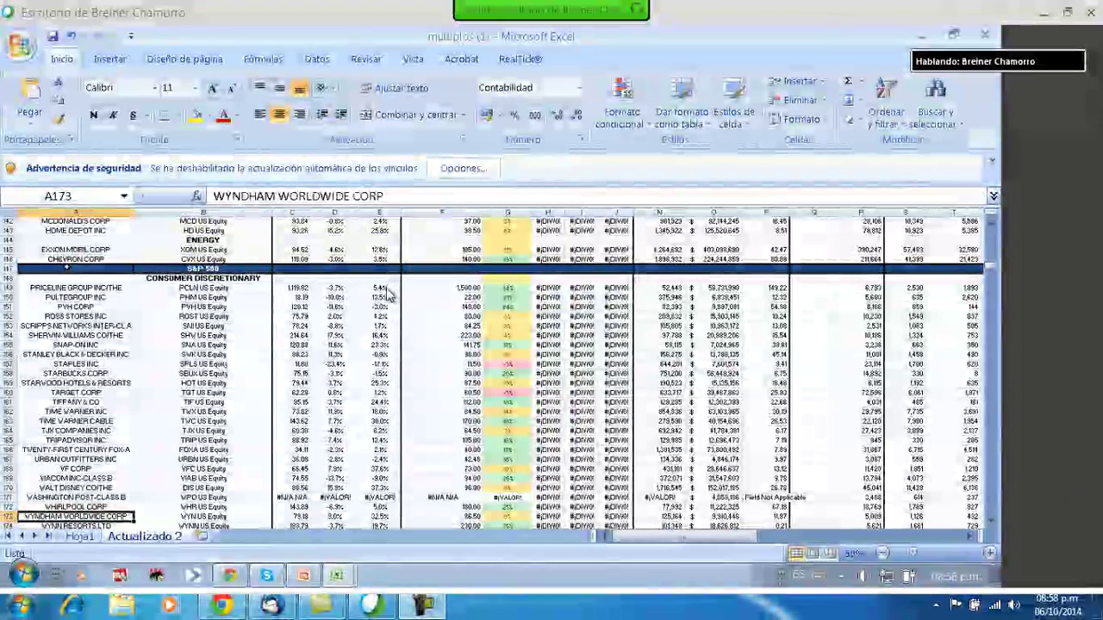
key("Down")
key("Down")
key("Down")
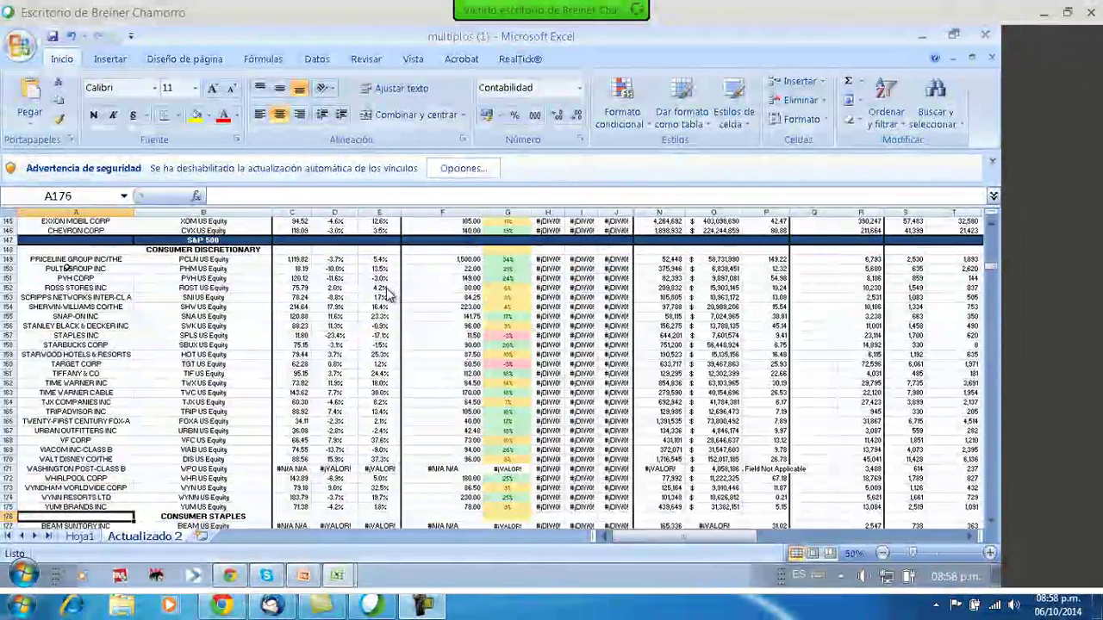
key("Page_Down")
key("Page_Down")
key("Page_Down")
key("Page_Down")
key("Page_Down")
key("Page_Down")
key("Page_Down")
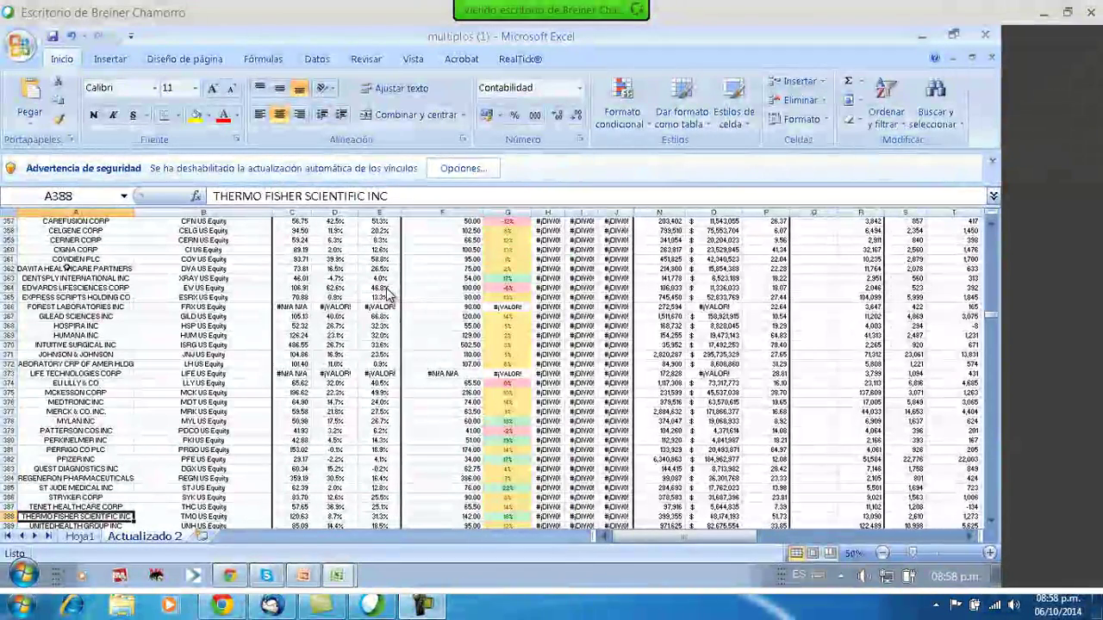
key("Page_Down")
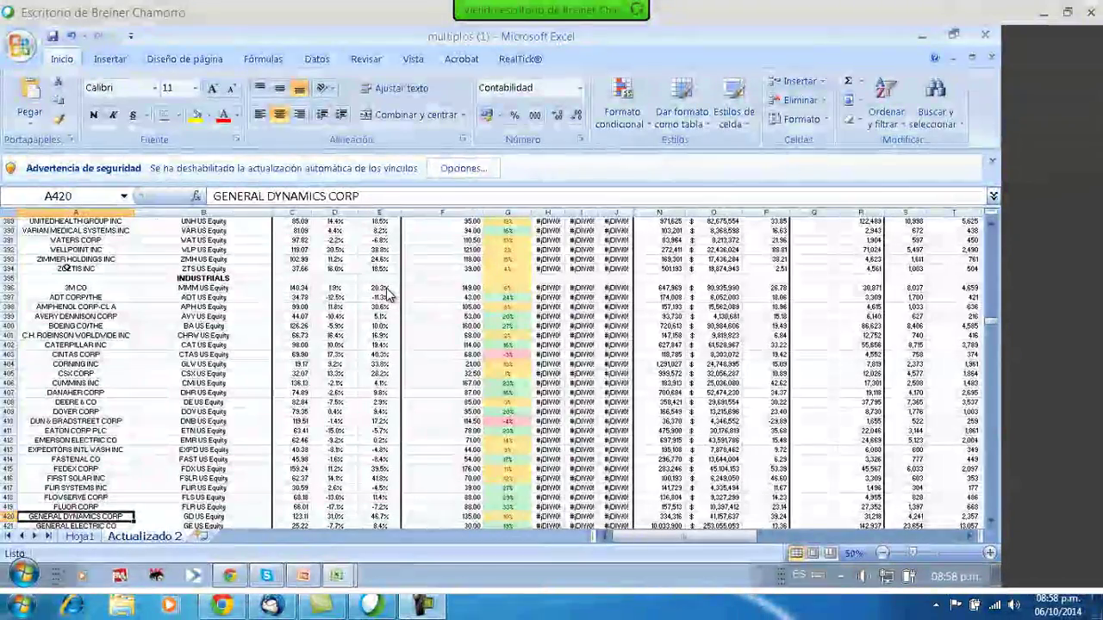
key("Page_Down")
key("Page_Down")
key("Page_Down")
key("Page_Down")
key("Page_Down")
key("Page_Down")
key("Page_Down")
scroll(387, 290, "up", 11)
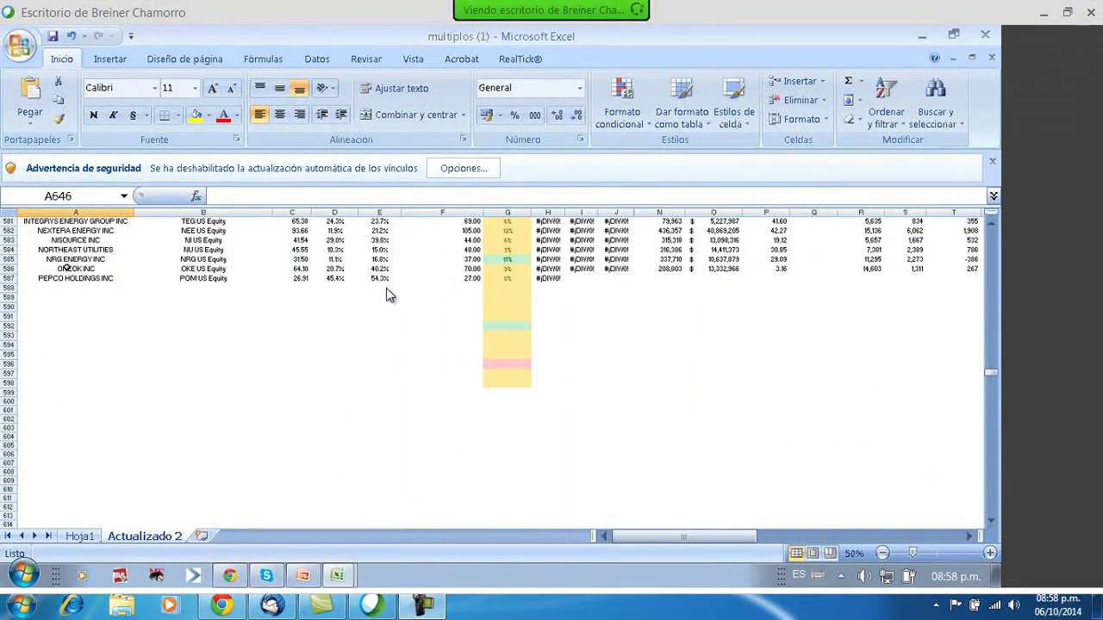
- Go back to the beginning of the sheet and select the target price of Sociedad Minera El Brocal in cell F12
key("ctrl+Home")
key("Down")
key("Down")
key("Down")
key("Down")
key("Down")
key("Down")
key("Right")
key("Right")
key("Right")
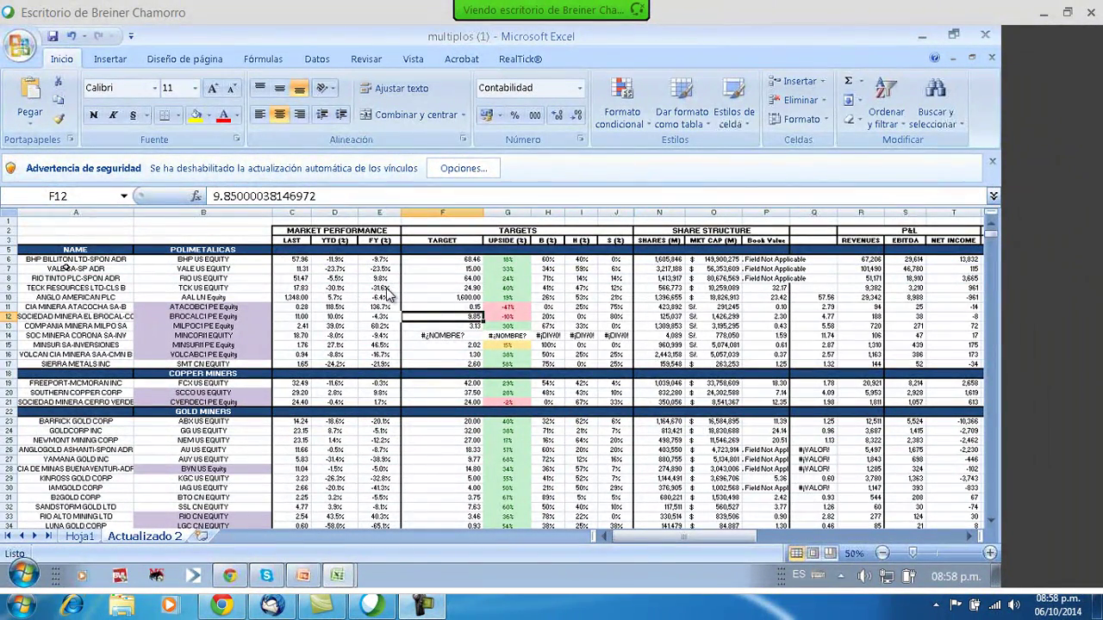
- Examine the upside and the buy, hold and sell percentages of Sociedad Minera El Brocal in row 12
key("Right")
key("Right")
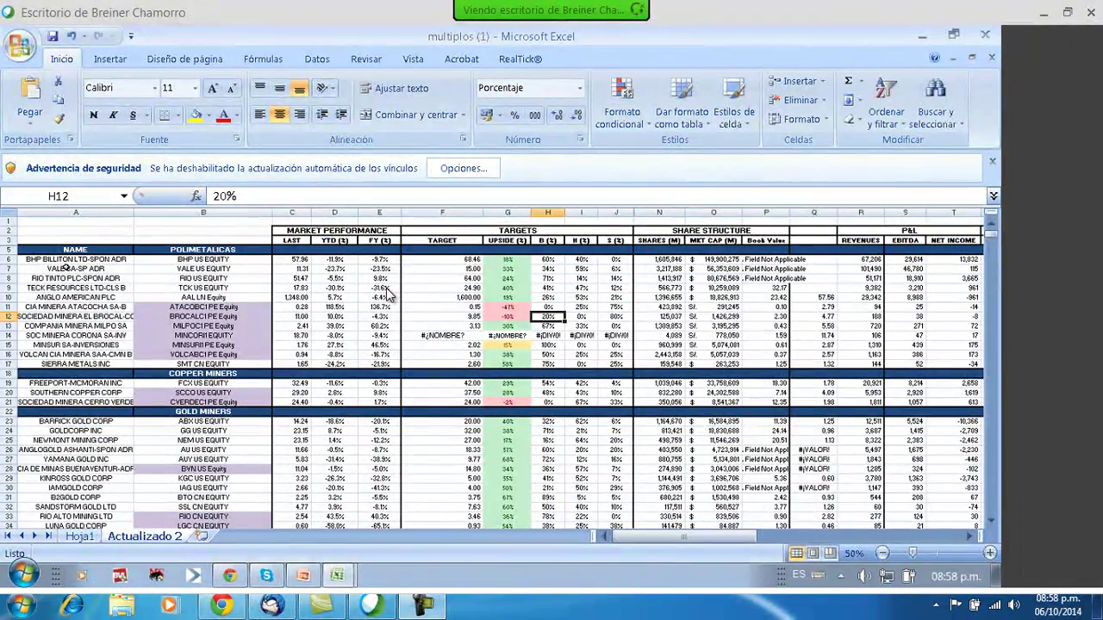
key("Right")
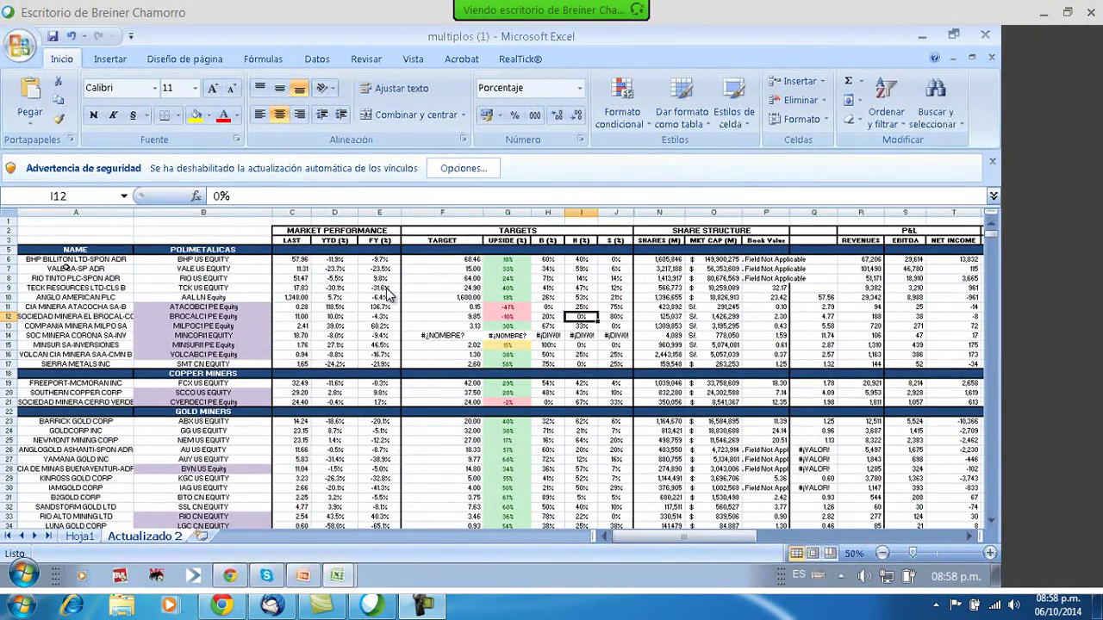
key("Right")
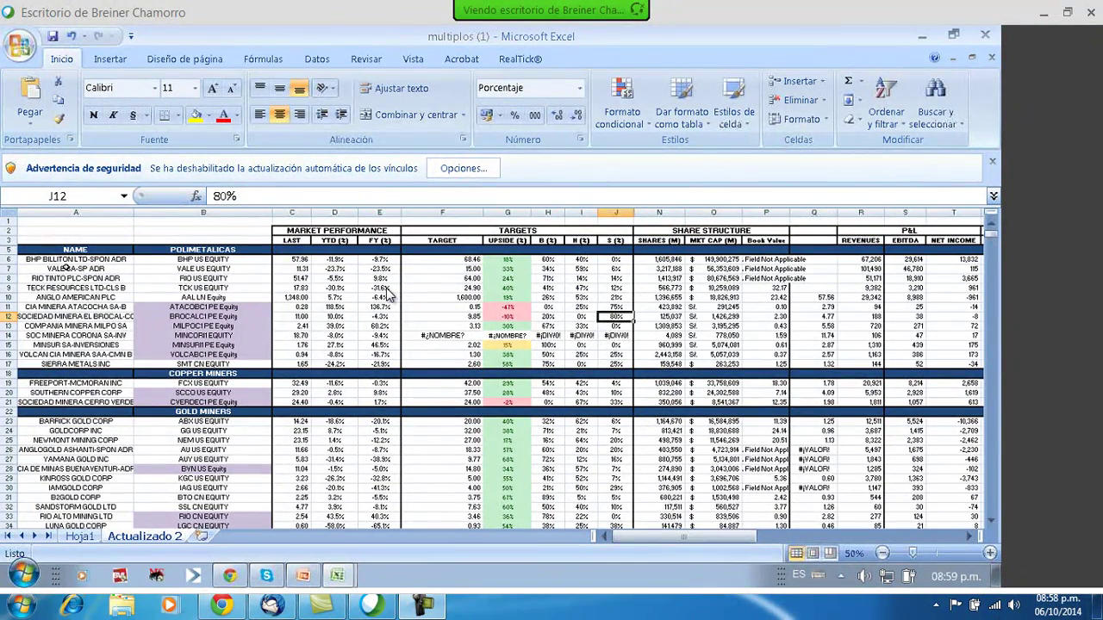
- Go through El Brocal's share structure and P&L figures in row 12, as far as the net profit margin
key("Right")
key("Right")
key("Right")
key("Right")
key("Right")
key("Right")
key("Right")
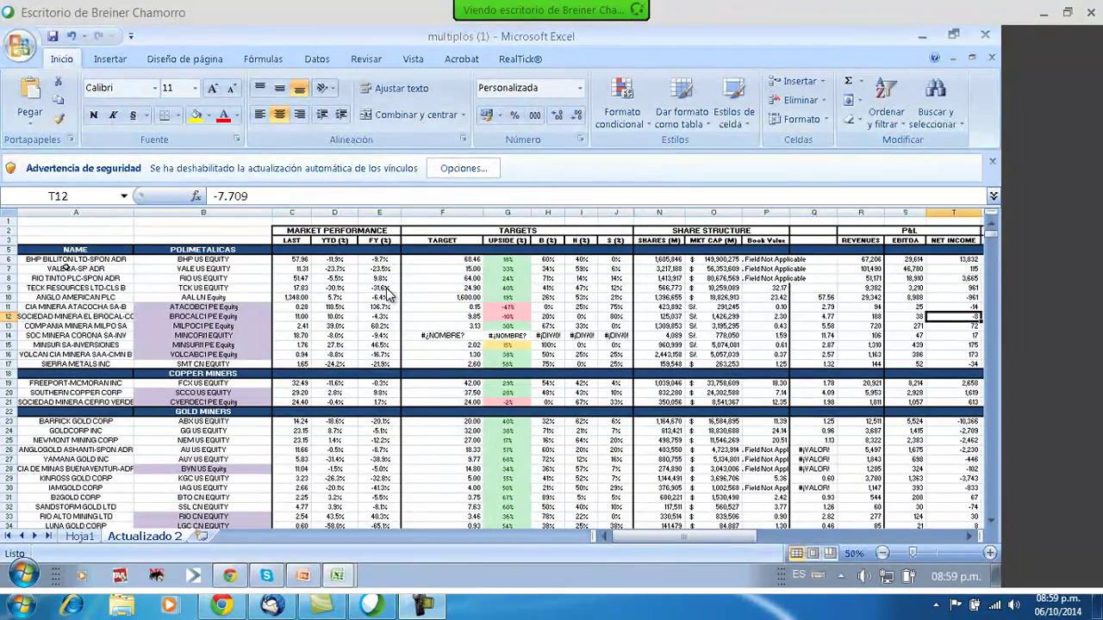
key("Right")
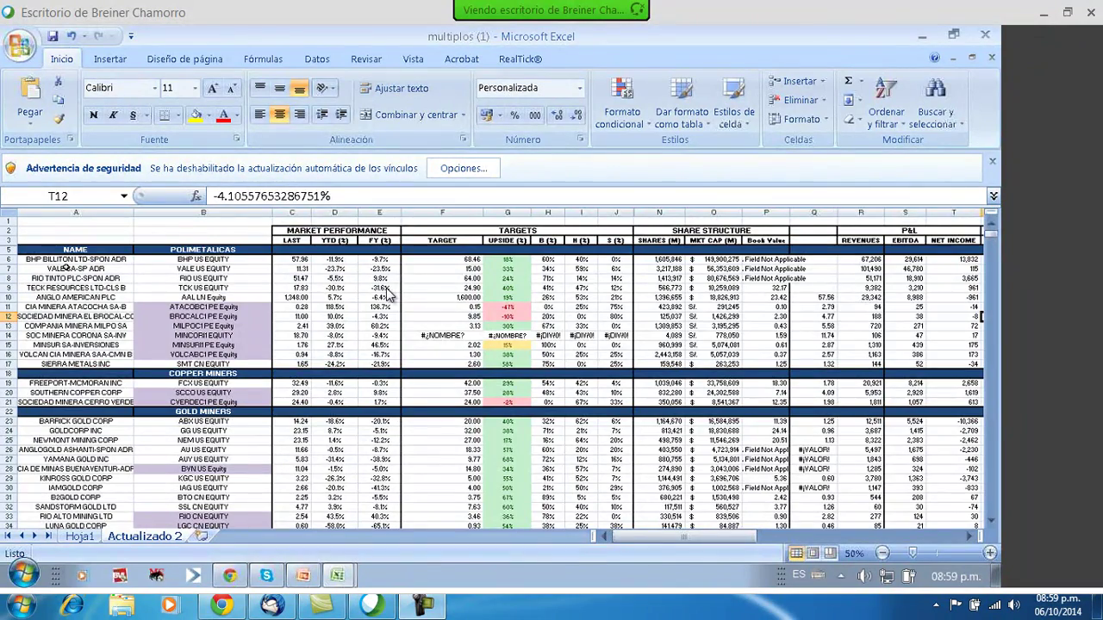
- Examine El Brocal's ROE, liquidity ratios and debt/equity, ending on its trailing P/E in cell Z12
key("Right")
key("Right")
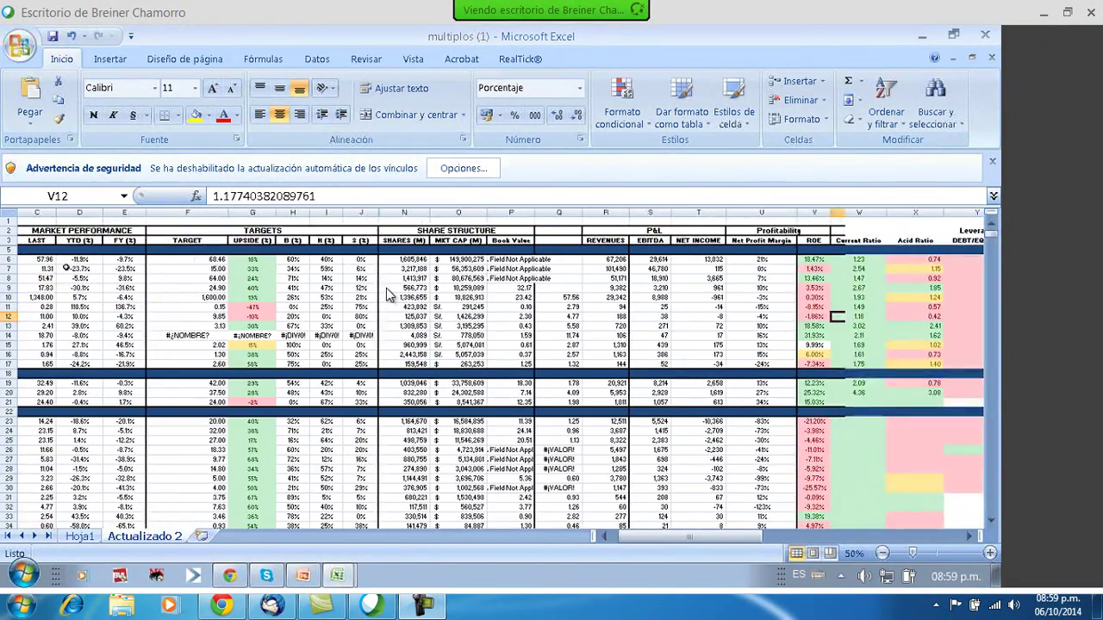
key("Right")
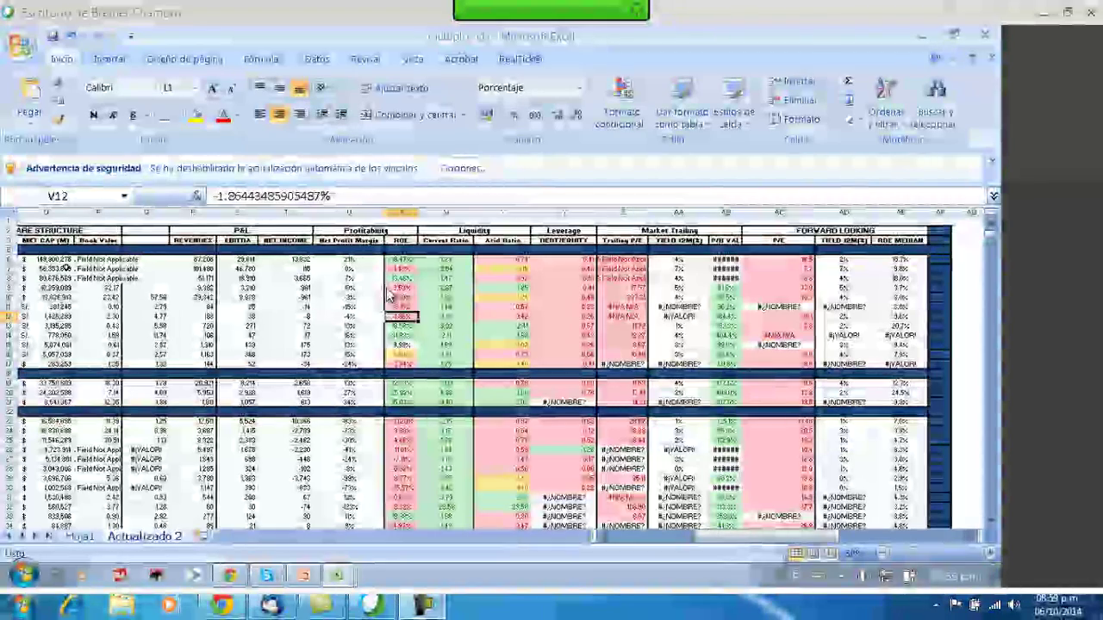
key("Right")
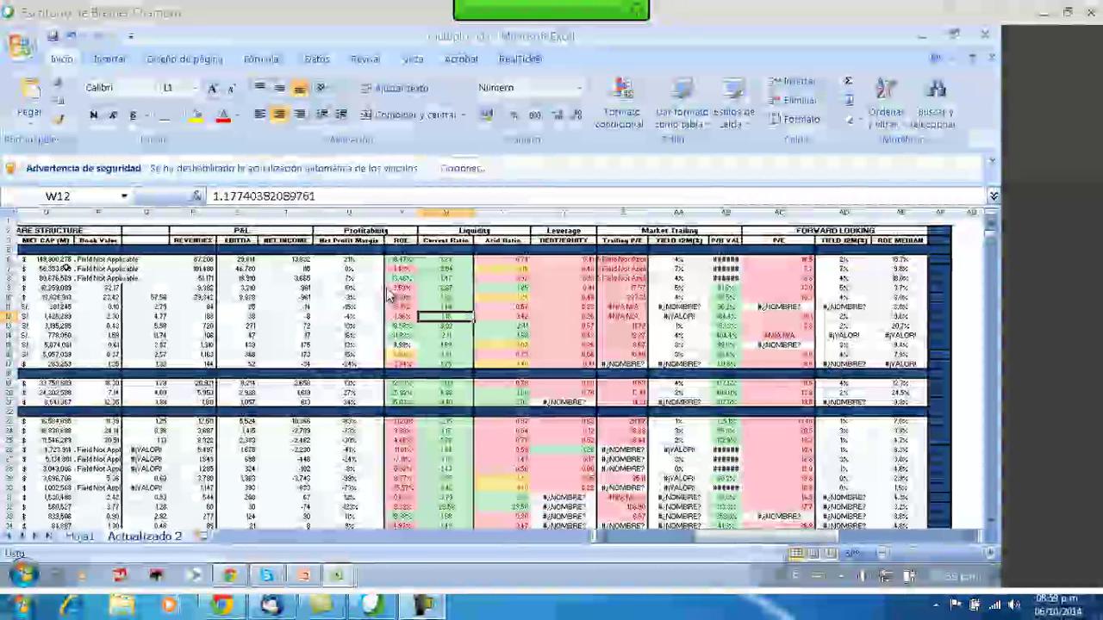
key("Right")
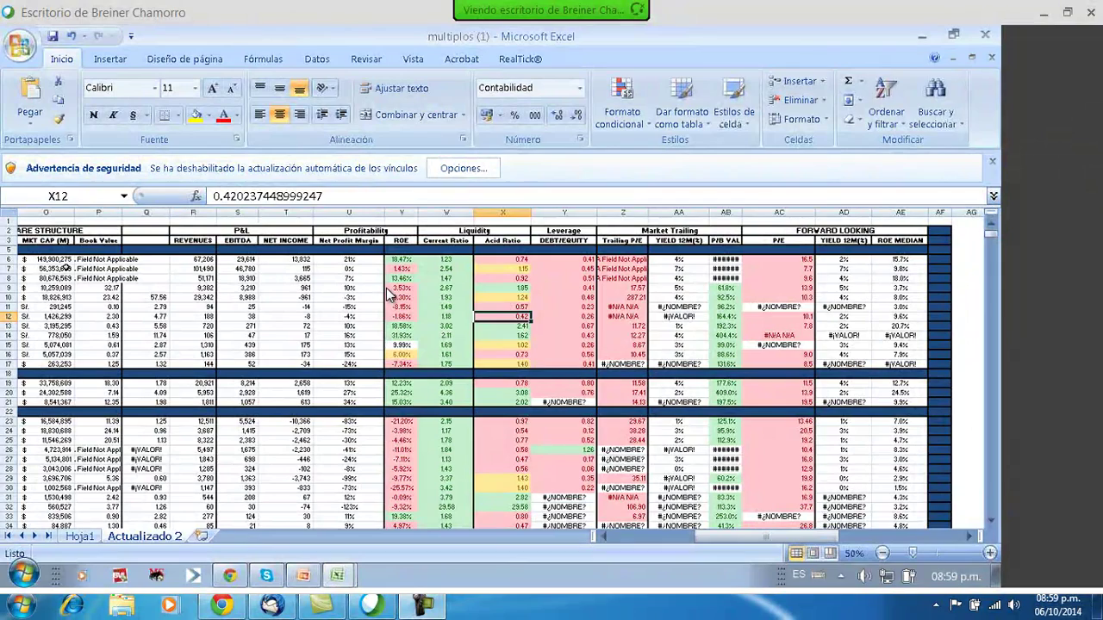
key("Right")
key("Right")
key("Right")
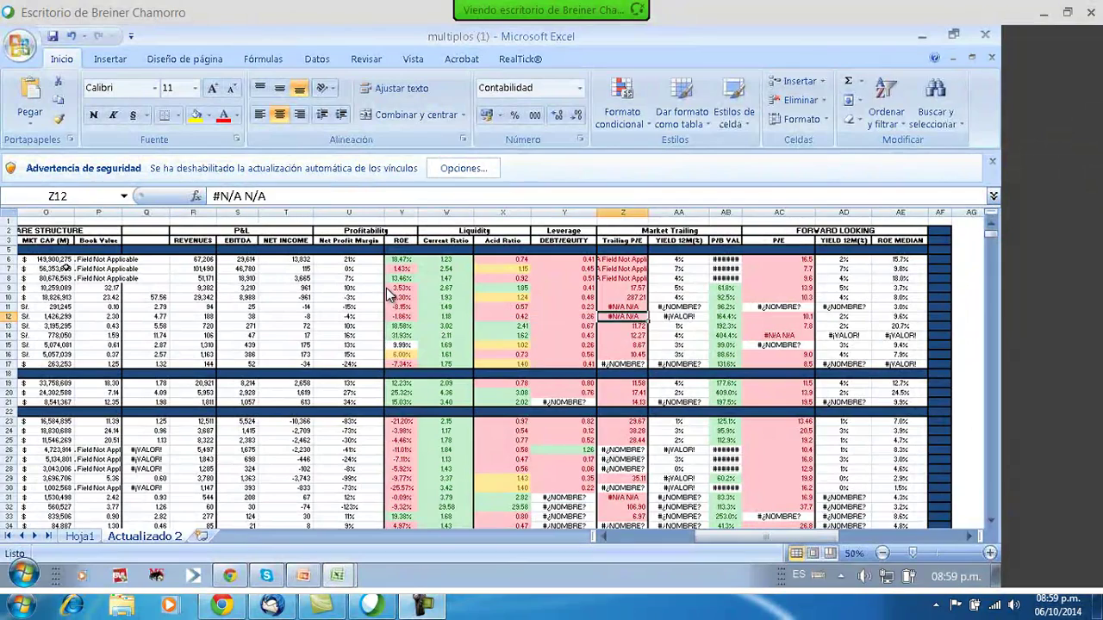
- Check the trailing yield and forward P/E in row 14, and select El Brocal's forward-looking yield in cell AD12
key("Down")
key("Down")
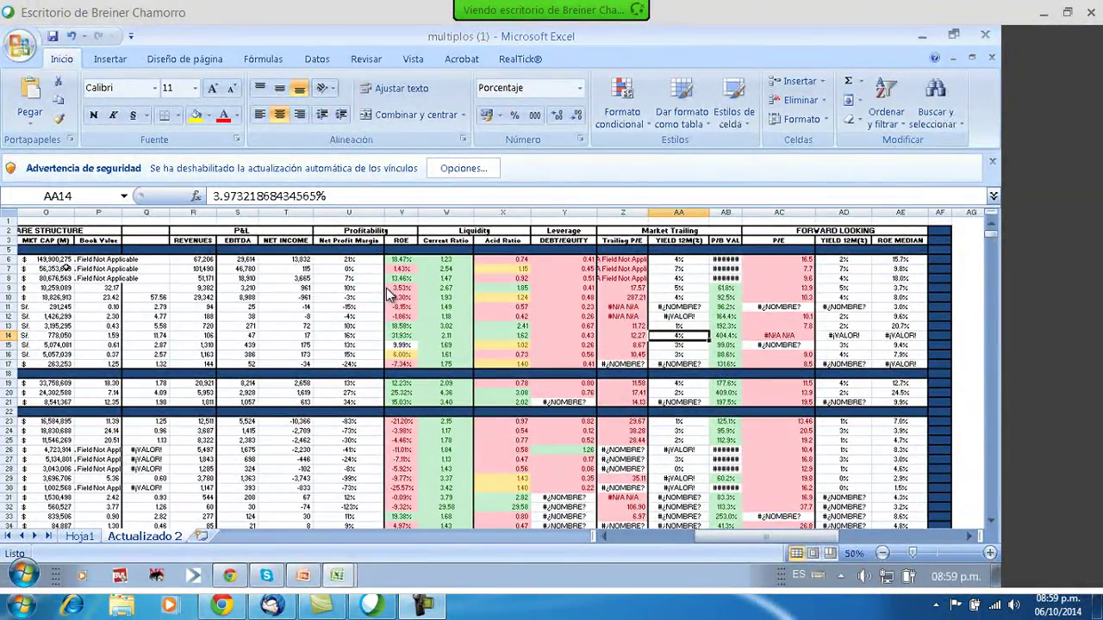
key("Right")
key("Right")
key("Right")
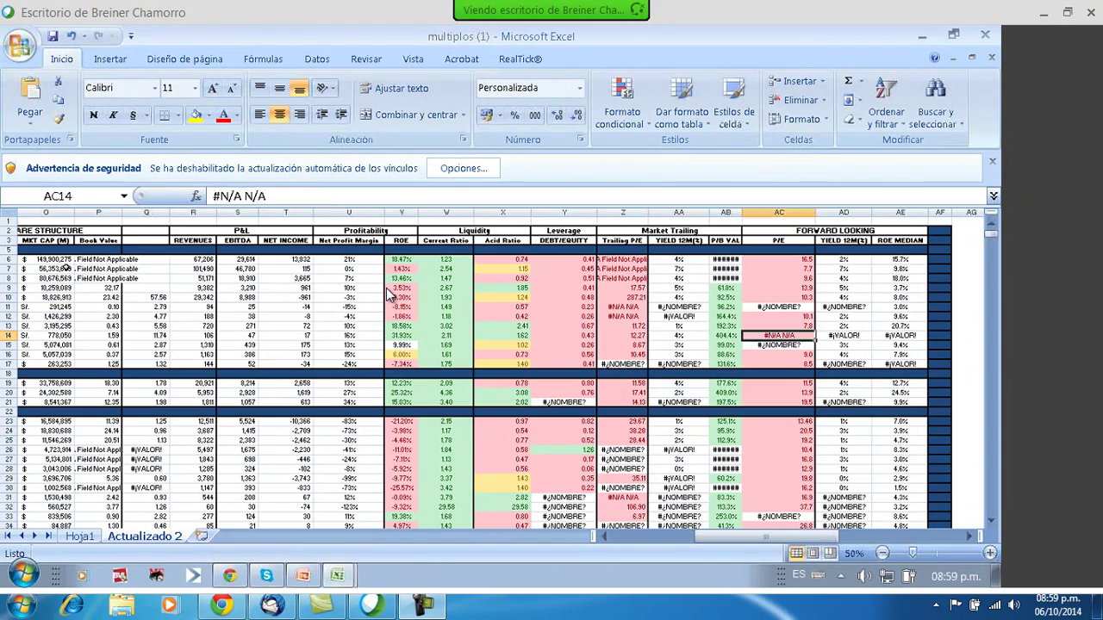
key("Up")
key("Up")
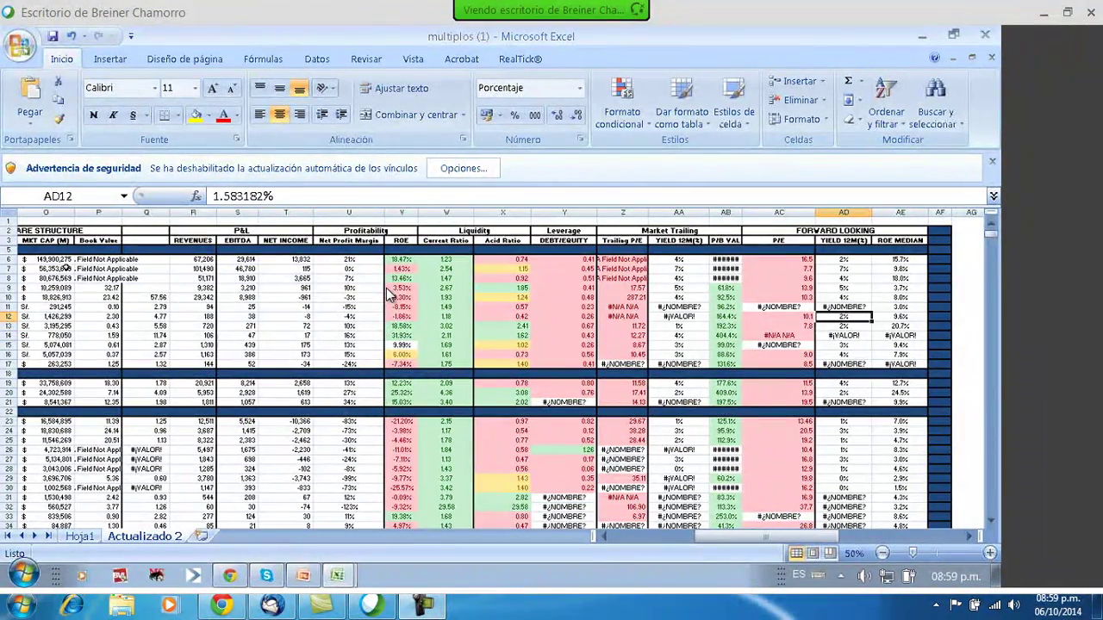
- Go back along El Brocal's row from the forward-looking multiples to its YTD performance in cell D12
key("Left")
key("Left")
key("Left")
key("Left")
key("Left")
key("Left")
key("Left")
key("Left")
key("Left")
key("Left")
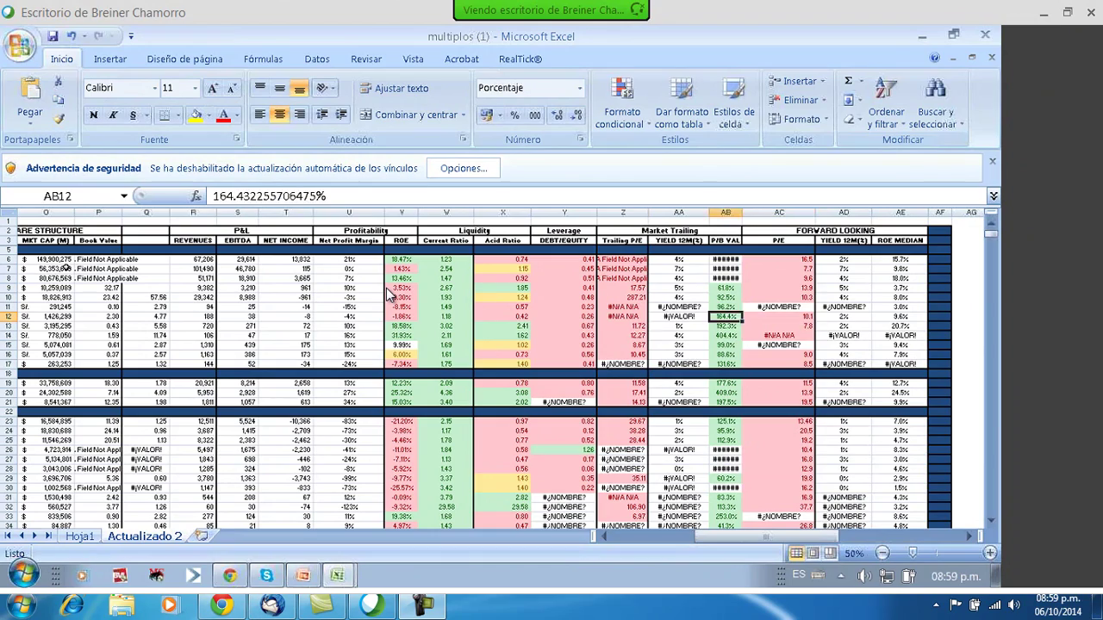
key("Left")
key("Left")
key("Left")
key("Left")
key("Left")
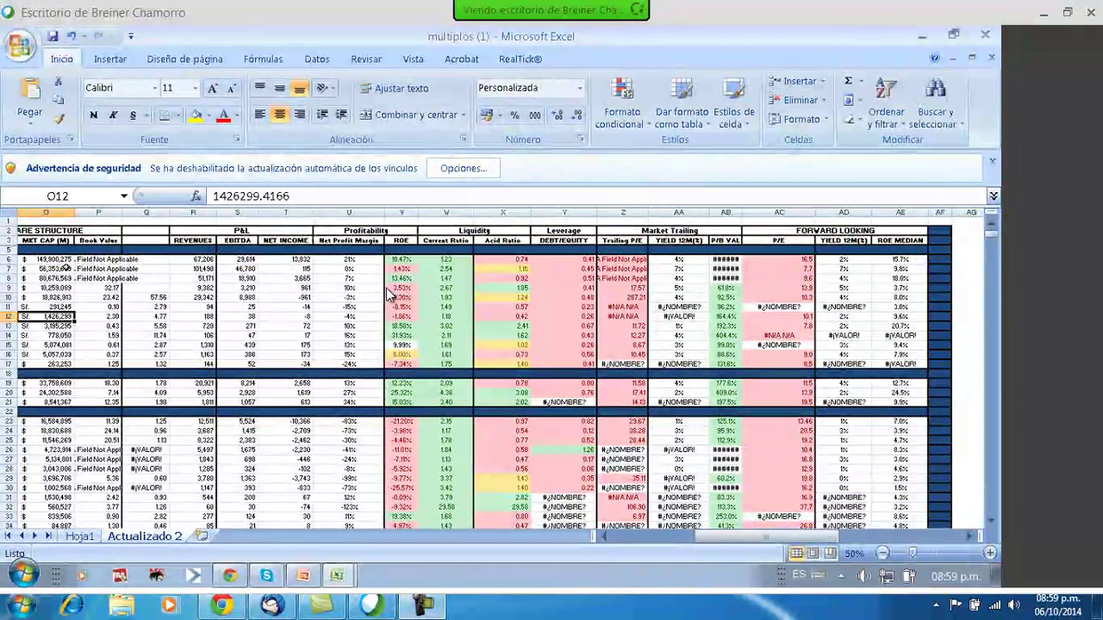
key("Left")
key("Left")
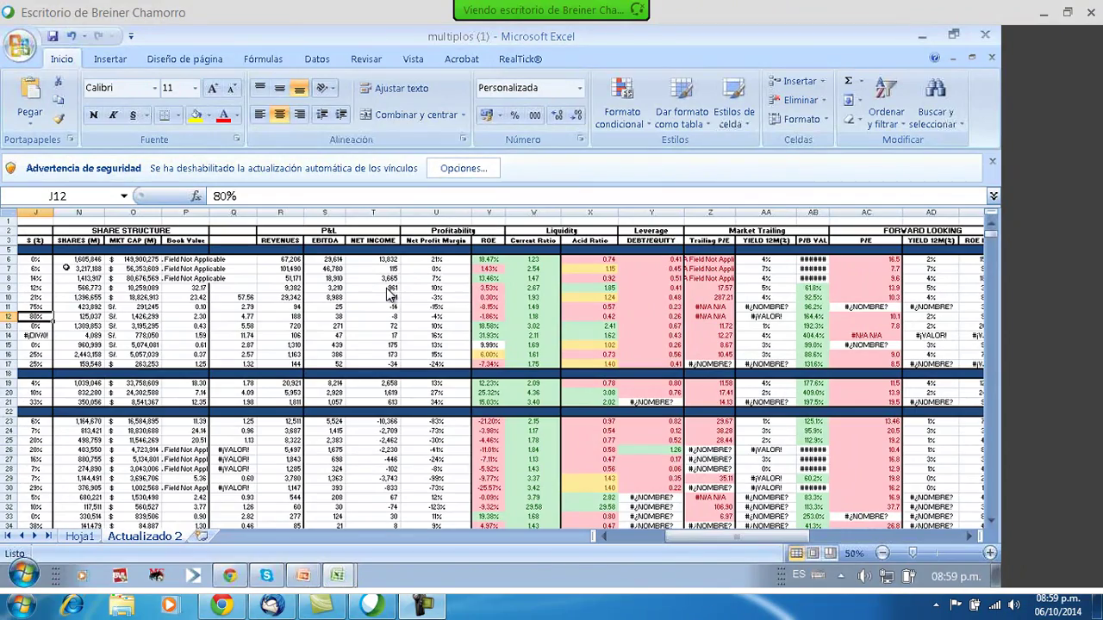
key("Left")
key("Left")
key("Left")
key("Left")
key("Left")
key("Left")
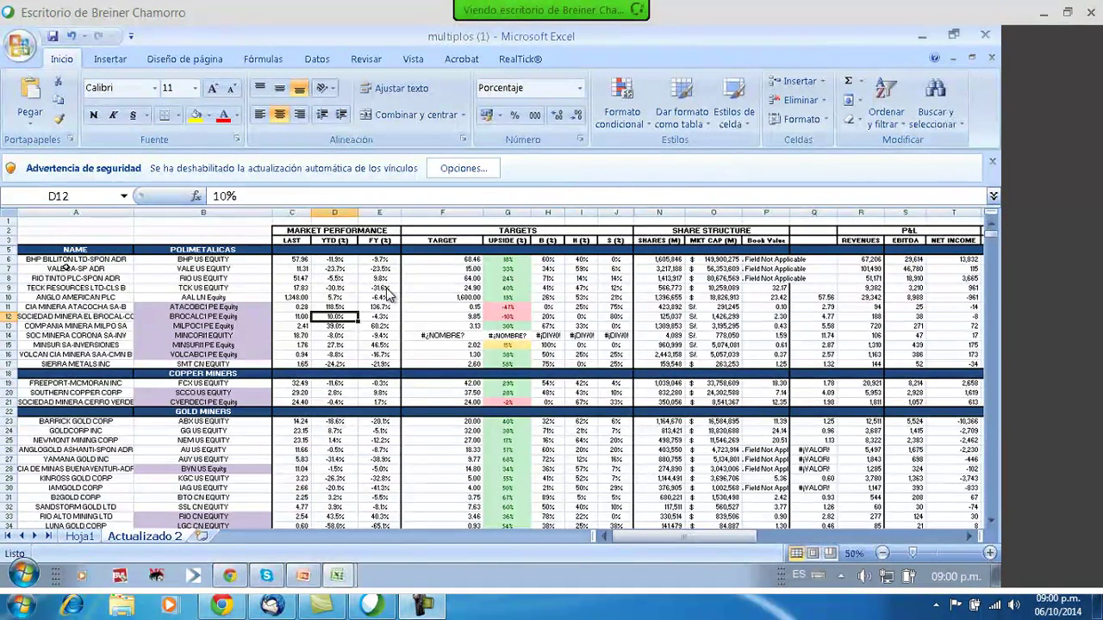
- Review El Brocal's row again from the price targets through the financial ratios to the forward-looking yield in AD12
key("Right")
key("Right")
key("Right")
key("Right")
key("Right")
key("Right")
key("Right")
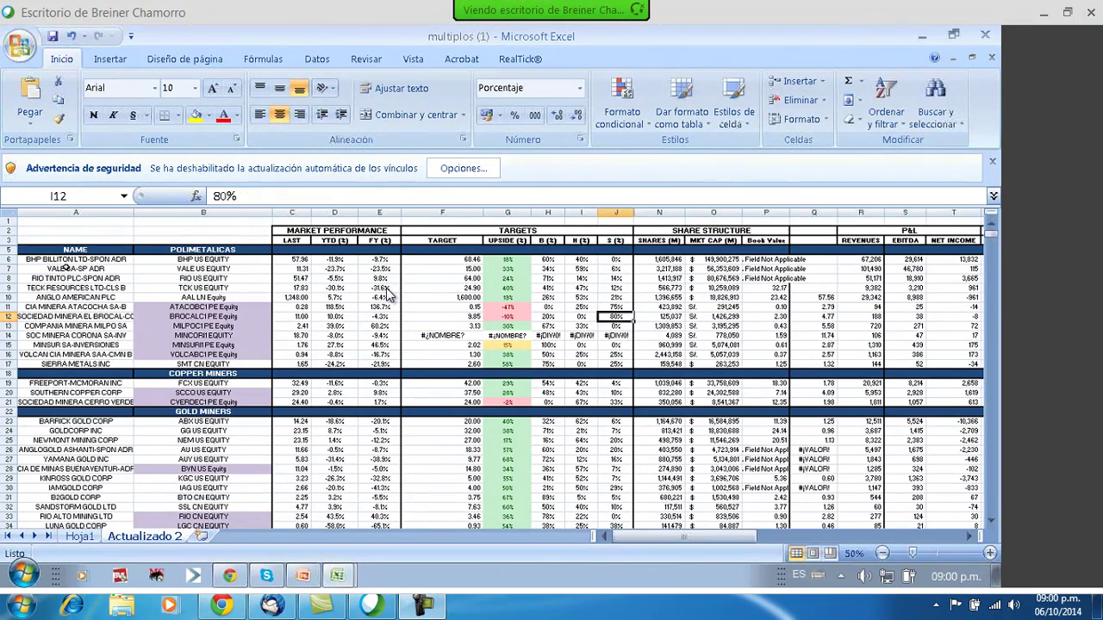
key("Right")
key("Right")
key("Right")
key("Right")
key("Right")
key("Right")
key("Right")
key("Right")
key("Right")
key("Right")
key("Right")
key("Right")
key("Right")
key("Right")
key("Right")
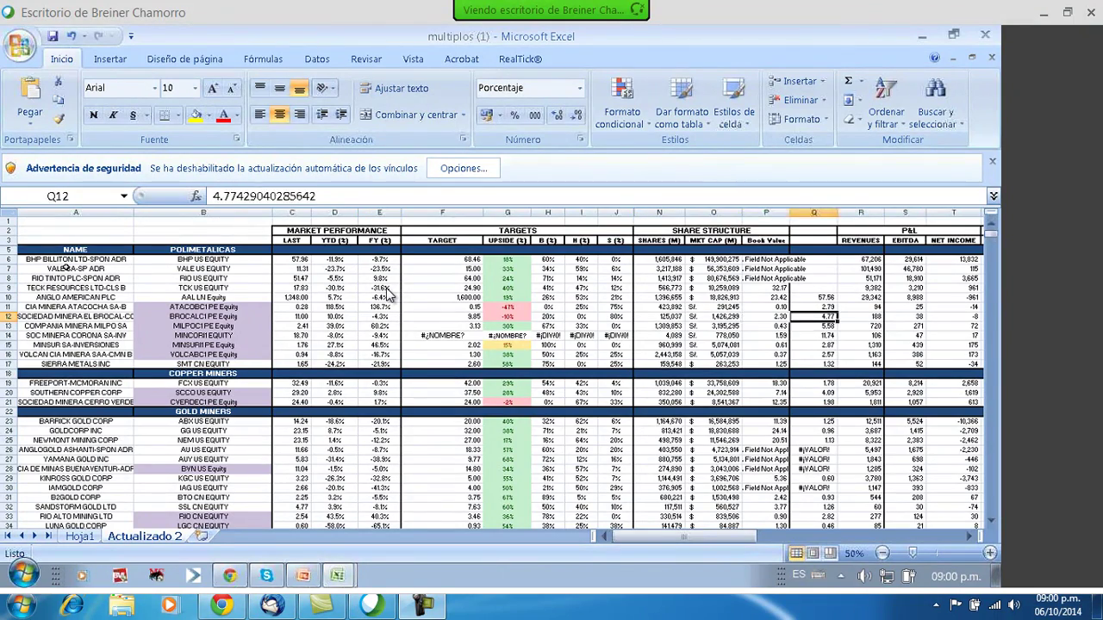
key("Right")
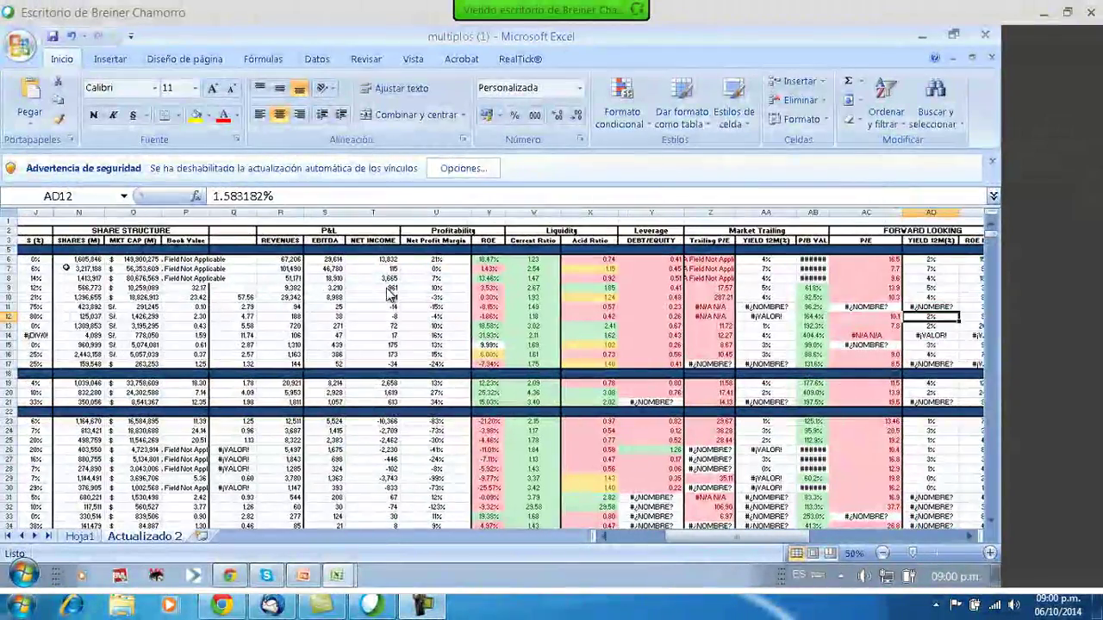
- Return to El Brocal's current ratio in W12 and select the ROE of Compania Minera Milpo in V13
key("Left")
key("Left")
key("Left")
key("Left")
key("Left")
key("Left")
key("Left")
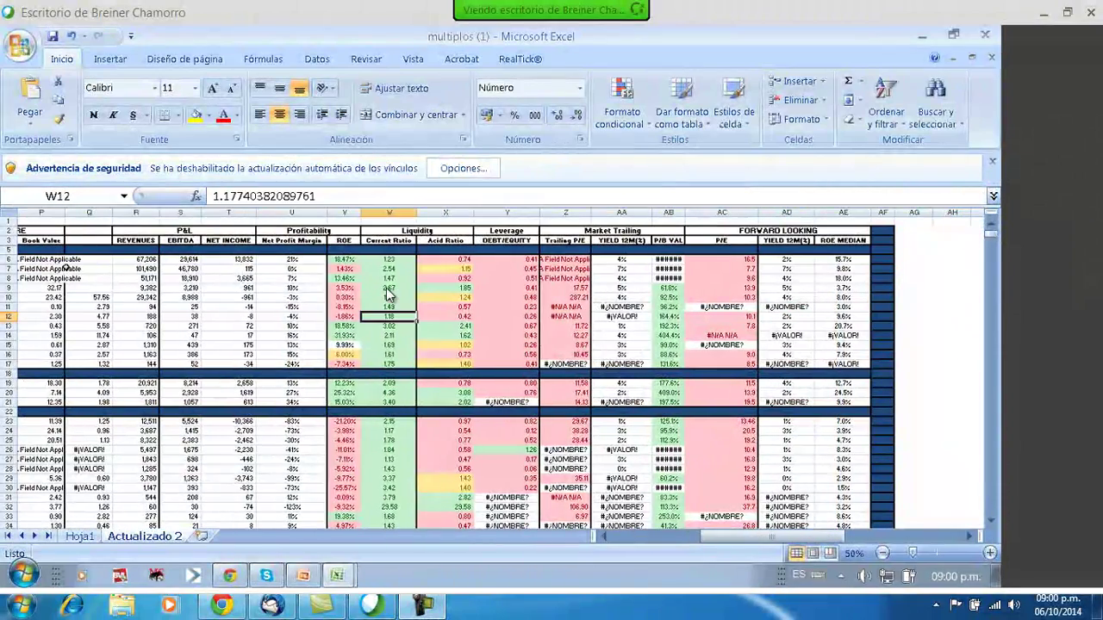
key("Down")
key("Left")
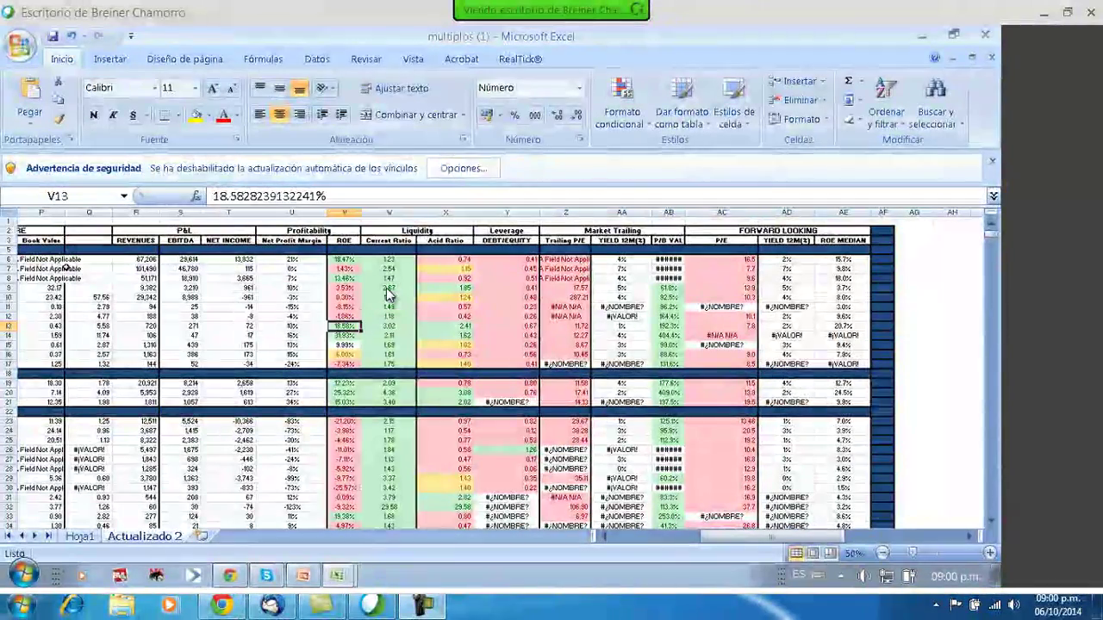
- Go back along Milpo's row to the YTD column and select the YTD performance of Teck Resources in D9
key("Left")
key("Left")
key("Left")
key("Left")
key("Left")
key("Left")
key("Left")
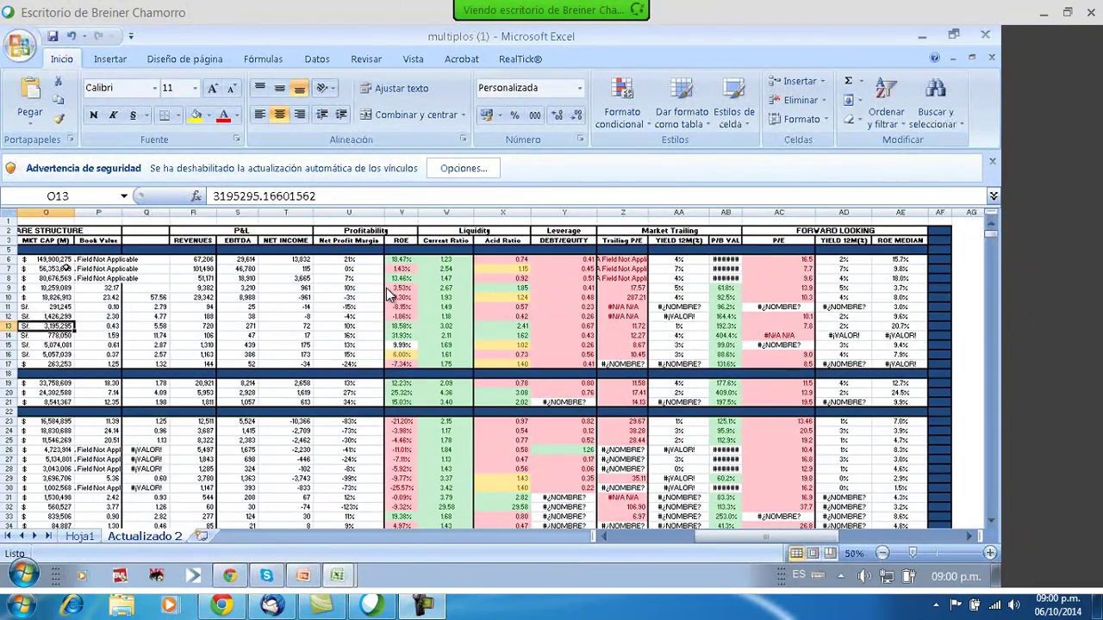
key("Left")
key("Left")
key("Left")
key("Left")
key("Left")
key("Left")
key("Left")
key("Left")
key("Left")
key("Left")
key("Left")
key("Up")
key("Up")
key("Up")
key("Up")
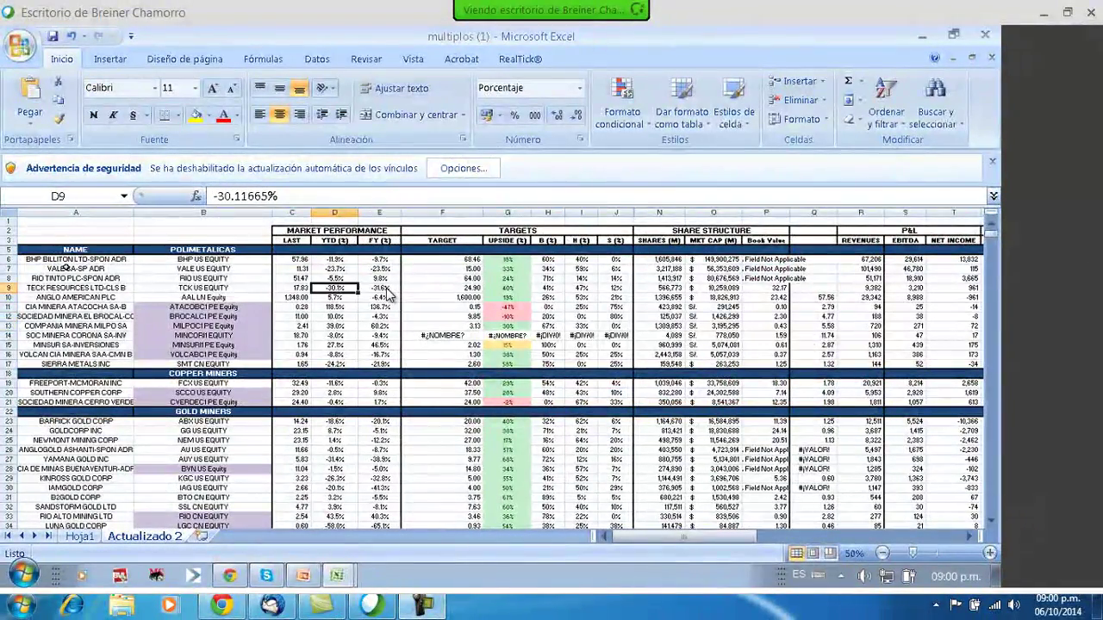
- Look through the LAST price column from the polymetallic companies down to the gold miners
key("Left")
key("Down")
key("Down")
key("Down")
key("Down")
key("Down")
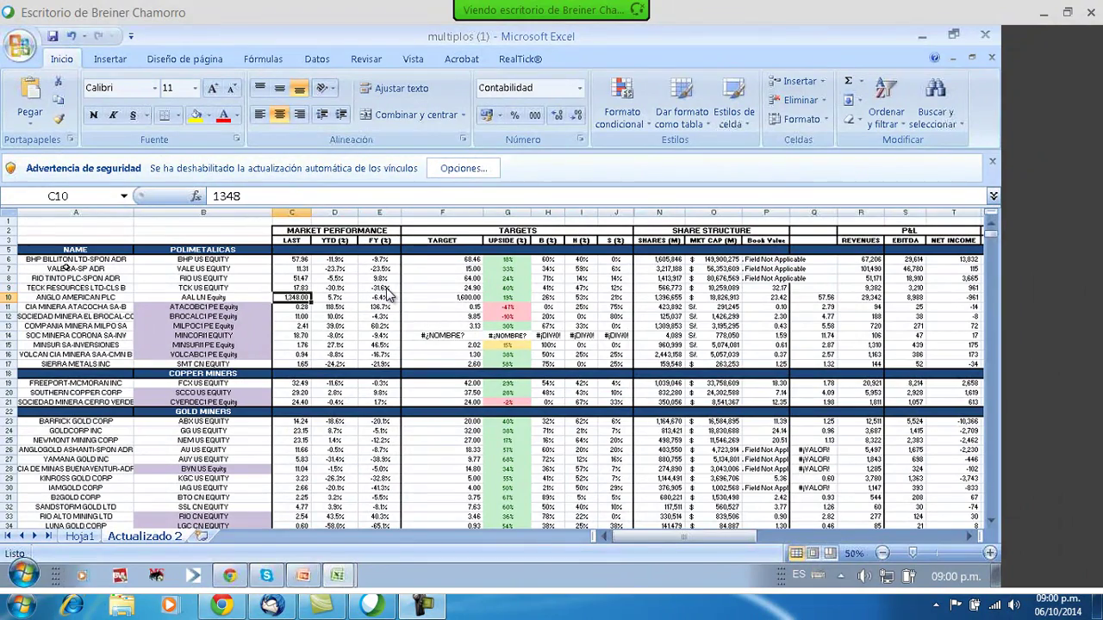
key("Down")
key("Down")
key("Down")
key("Down")
key("Down")
key("Down")
key("Down")
key("Down")
key("Down")
key("Down")
key("Down")
key("Down")
key("Down")
key("Down")
key("Down")
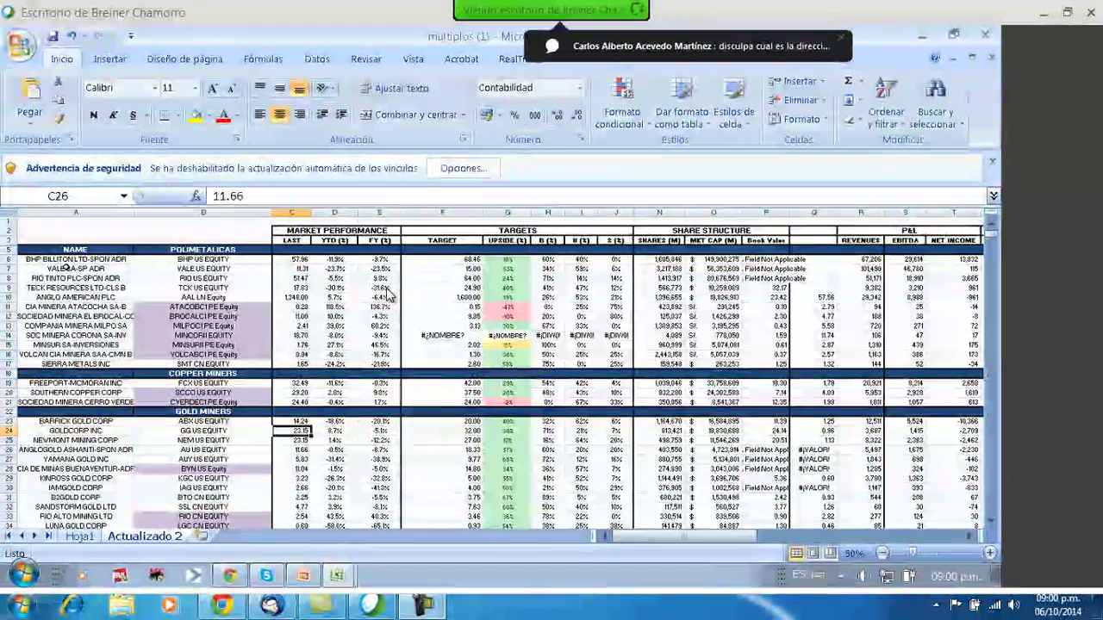
key("Up")
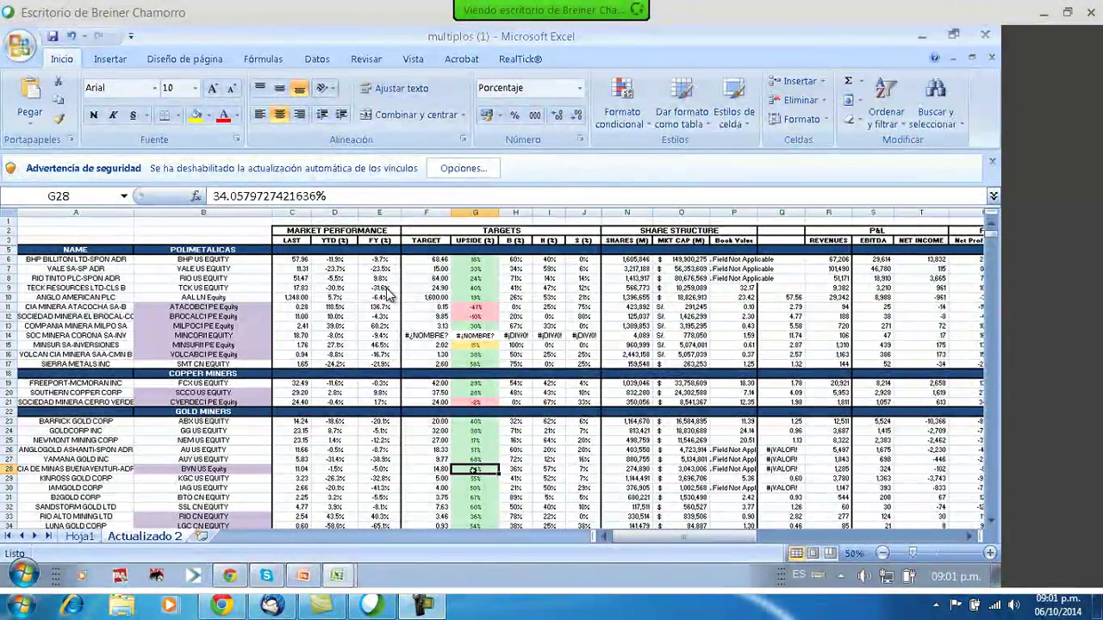
- Select the target price of Cia de Minas Buenaventura in F28 and examine its upside, buy and hold percentages
left_click(439, 469)
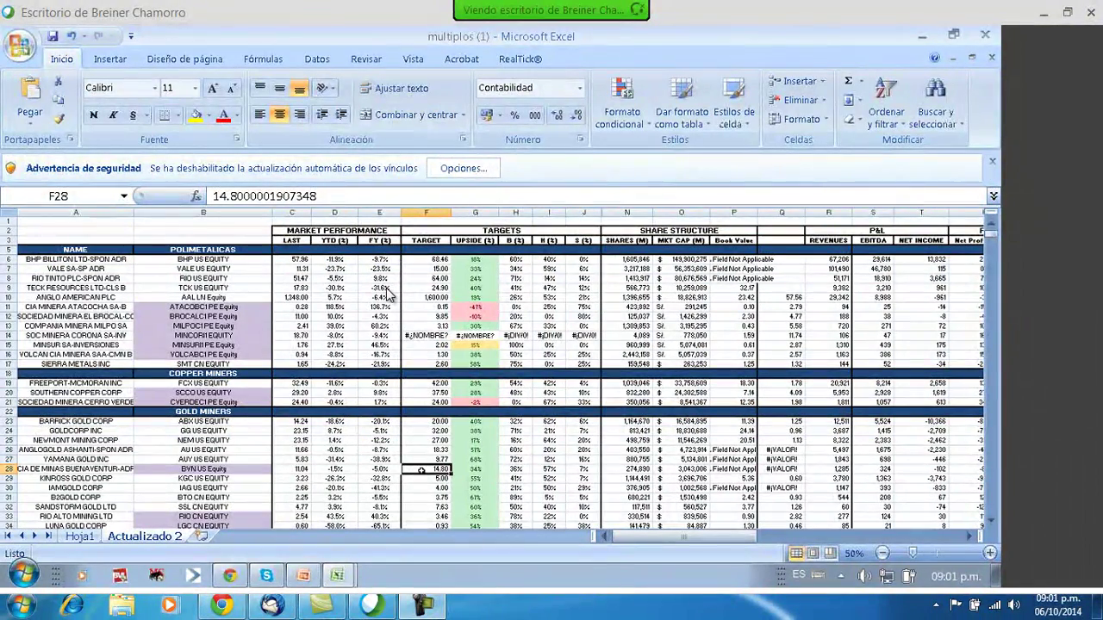
key("Right")
key("Right")
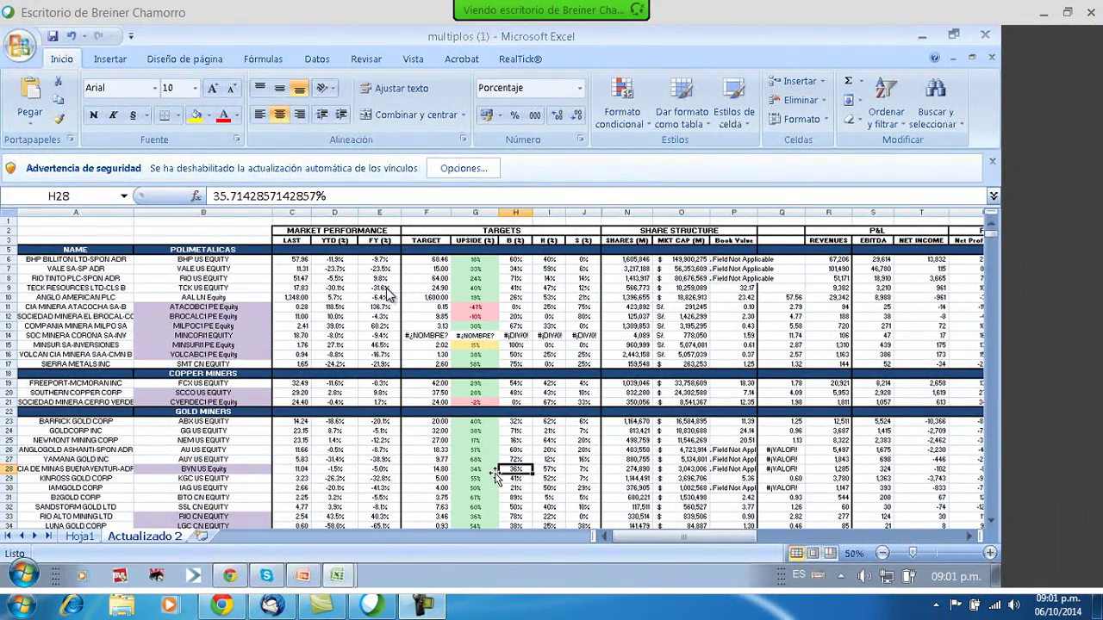
key("Right")
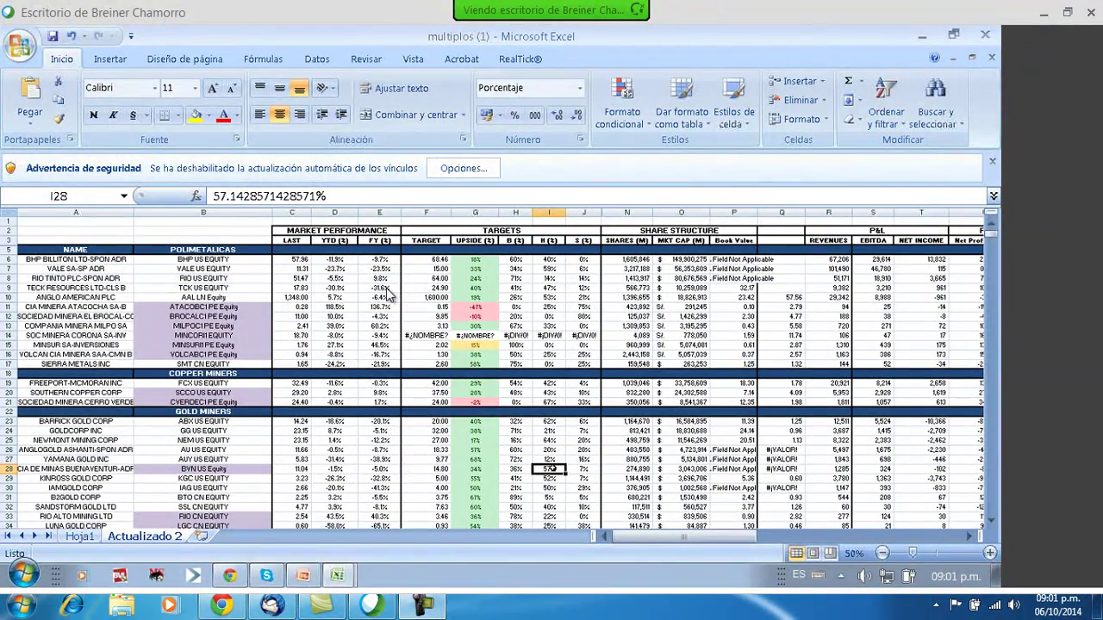
key("Left")
key("Left")
key("Left")
key("Right")
key("Right")
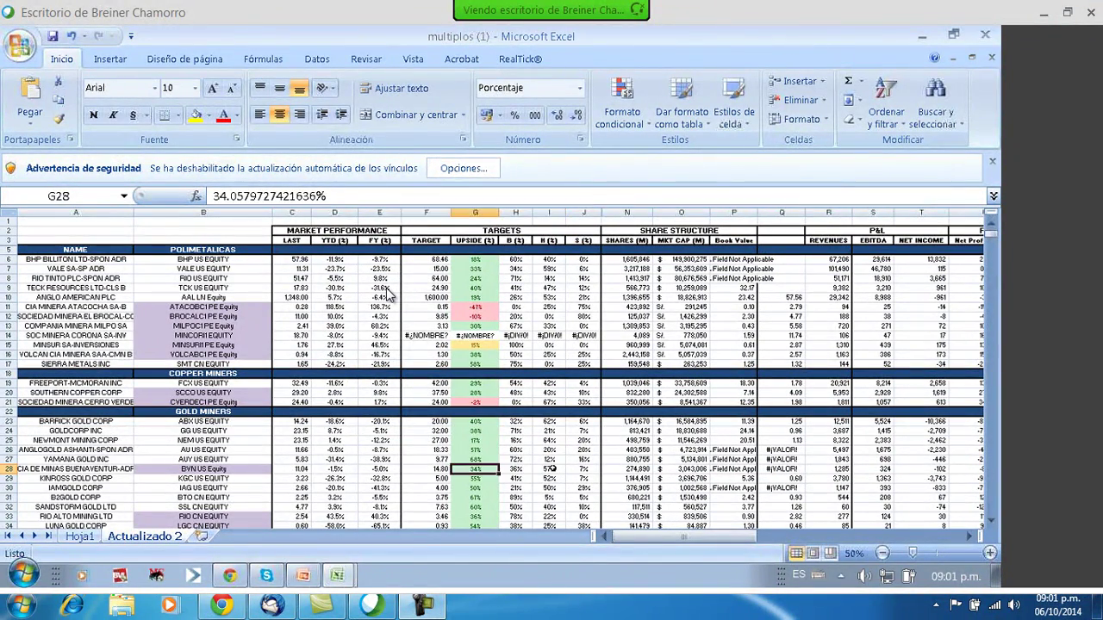
- Review the upside percentages from Buenaventura up through the copper and polymetallic companies to Teck Resources in G9
key("Left")
key("Up")
key("Up")
key("Up")
key("Up")
key("Up")
key("Up")
key("Up")
key("Up")
key("Up")
key("Up")
key("Up")
key("Up")
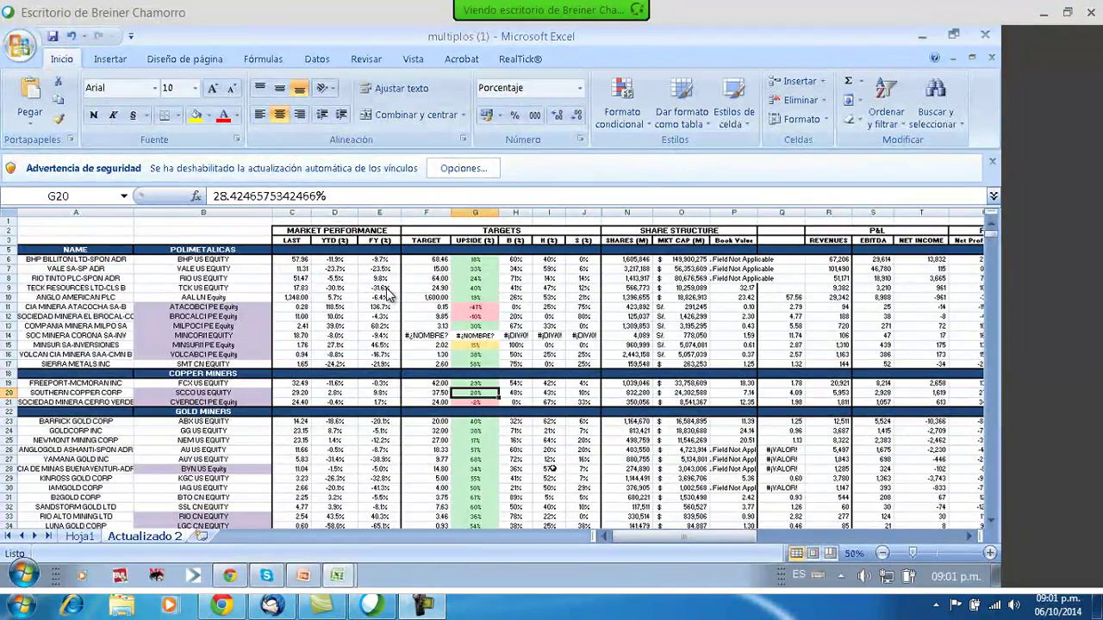
key("Up")
key("Up")
key("Up")
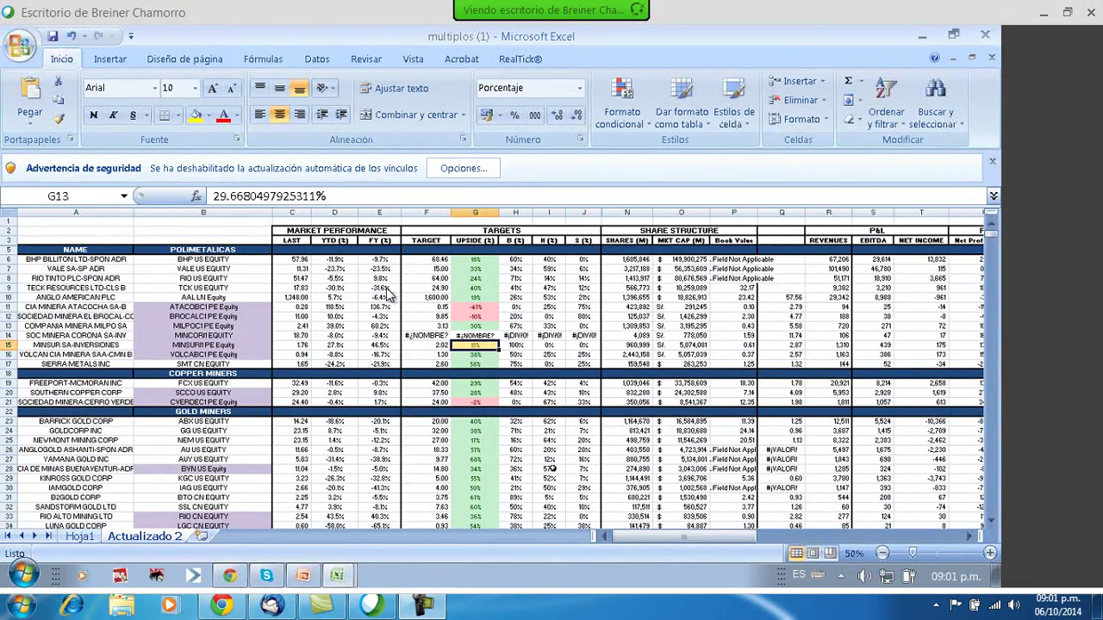
key("Up")
key("Up")
key("Up")
key("Up")
key("Up")
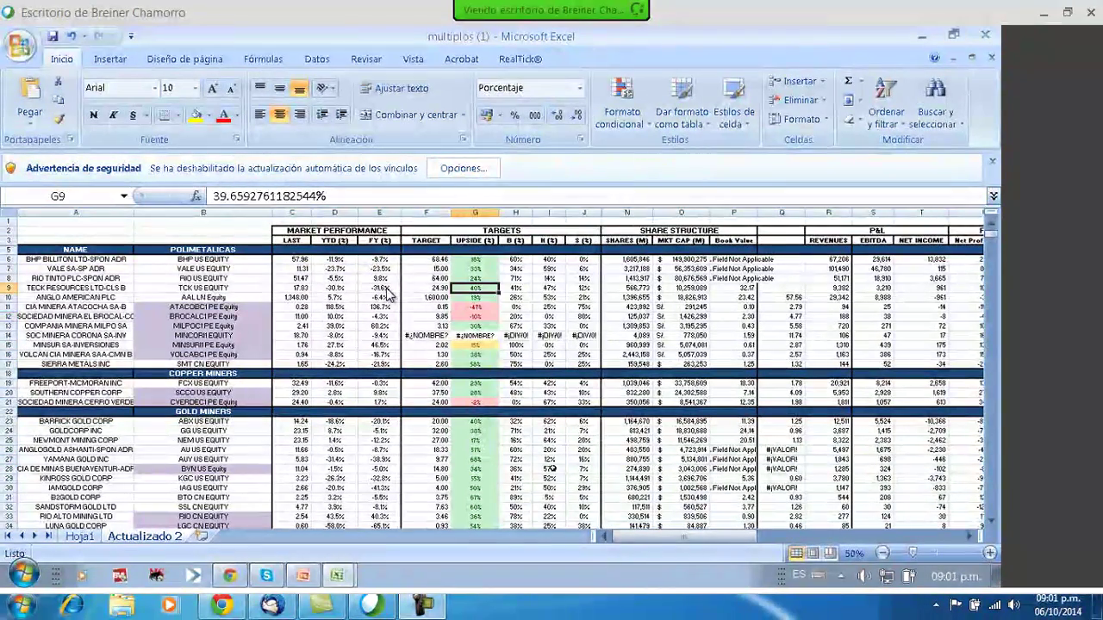
- Review the upside percentages from Teck Resources down through the copper companies to the gold miners around Buenaventura and Kinross Gold
key("Down")
key("Down")
key("Down")
key("Down")
key("Down")
key("Down")
key("Down")
key("Down")
key("Down")
key("Down")
key("Down")
key("Down")
key("Down")
key("Down")
key("Down")
key("Down")
key("Down")
key("Down")
key("Down")
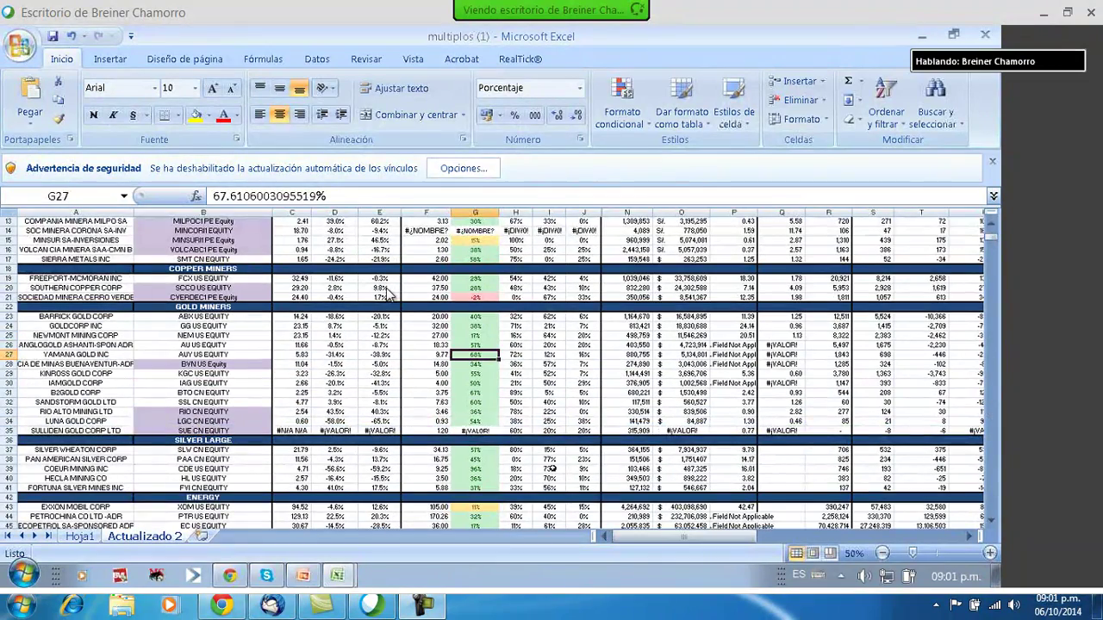
key("Down")
key("Down")
key("Down")
key("Down")
key("Down")
key("Down")
key("Down")
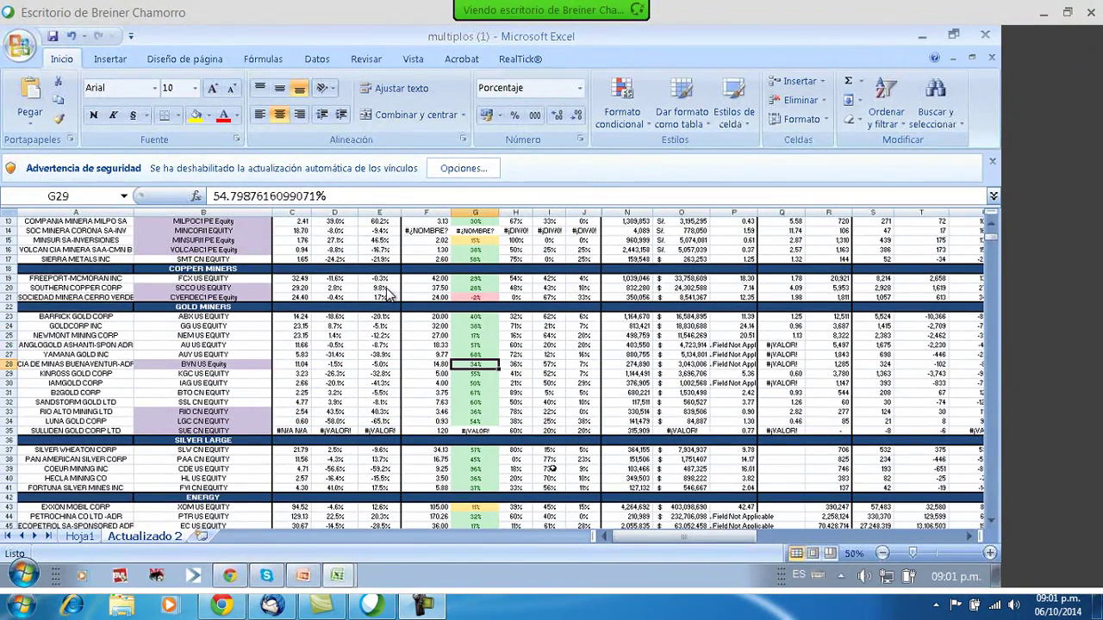
- Go back up the upside column from the gold miners to Sociedad Minera El Brocal in G12
key("Up")
key("Up")
key("Up")
key("Up")
key("Up")
key("Up")
key("Up")
key("Up")
key("Up")
key("Up")
key("Up")
key("Up")
key("Up")
key("Up")
key("Up")
key("Up")
key("Up")
key("Up")
key("Up")
key("Up")
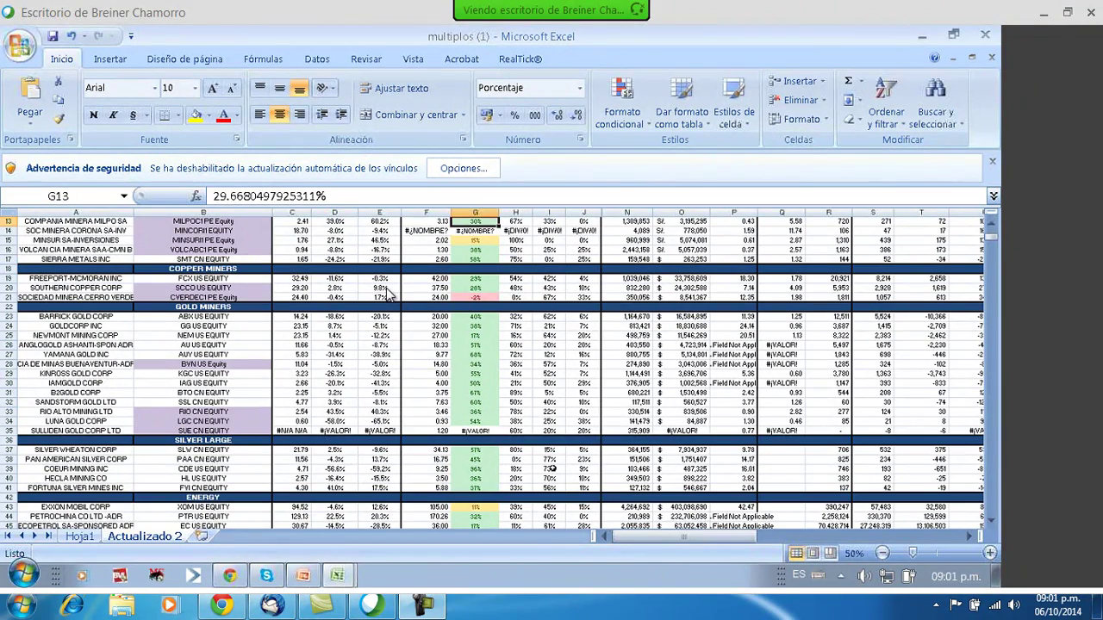
key("Up")
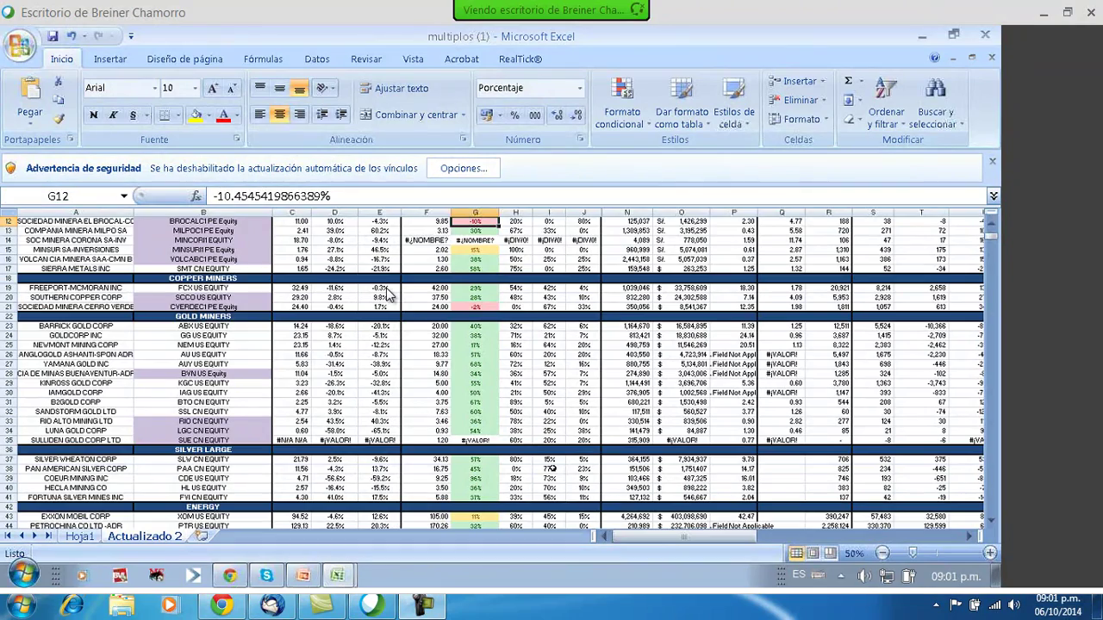
- Look down the upside column from El Brocal to Yamana Gold and Buenaventura, keeping the polymetallic and copper groups in sight
key("Down")
key("Down")
key("Down")
key("Down")
key("Down")
key("Down")
key("Down")
key("Down")
key("Down")
key("Down")
key("Down")
key("Down")
key("Down")
key("Down")
key("Down")
key("Down")
scroll(387, 296, "up", 2)
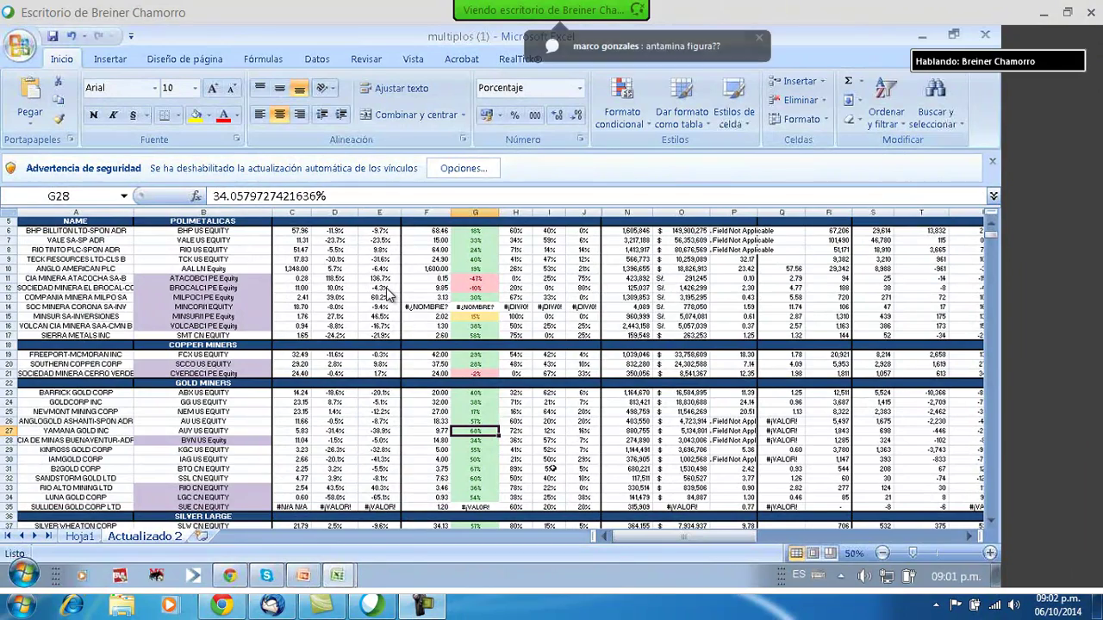
- Look through the upside column from the gold miners down past the other sectors to AstraZeneca in the Pharma group
key("Down")
key("Down")
key("Down")
key("Down")
key("Down")
key("Down")
key("Down")
key("Down")
key("Down")
key("Down")
key("Down")
key("Down")
key("Down")
key("Down")
key("Down")
key("Down")
key("Down")
key("Down")
key("Down")
key("Down")
key("Down")
key("Down")
key("Down")
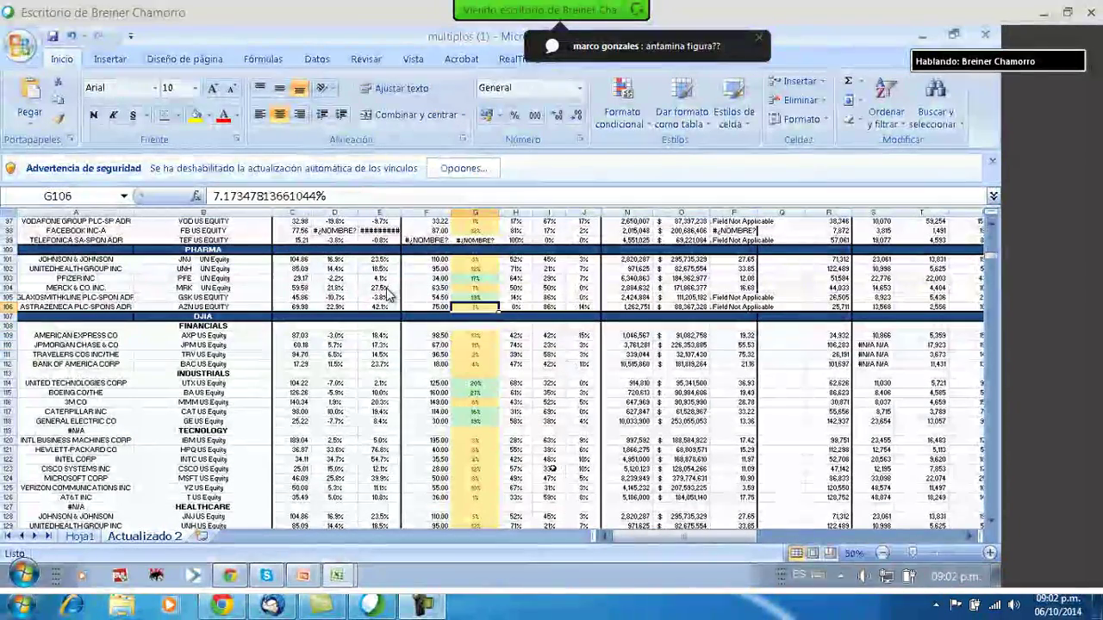
- Examine the upside percentages of the DJIA financial, industrial, technology and healthcare companies down to the Materials heading
key("Down")
key("Down")
key("Down")
key("Down")
key("Down")
key("Down")
key("Down")
key("Down")
key("Down")
key("Down")
key("Down")
key("Down")
key("Down")
key("Down")
key("Down")
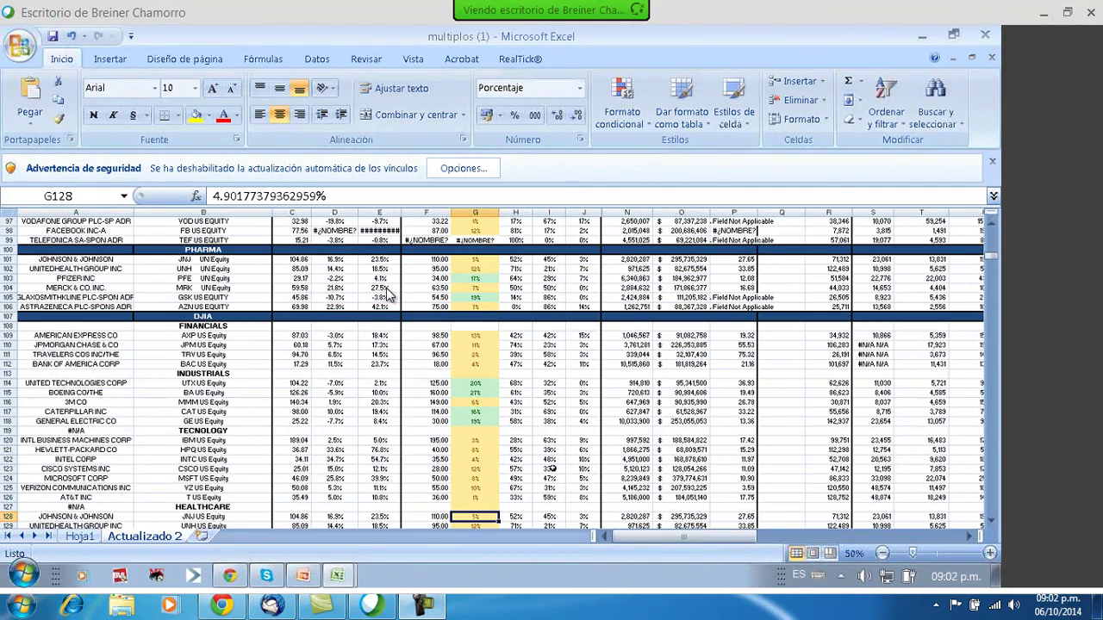
key("Down")
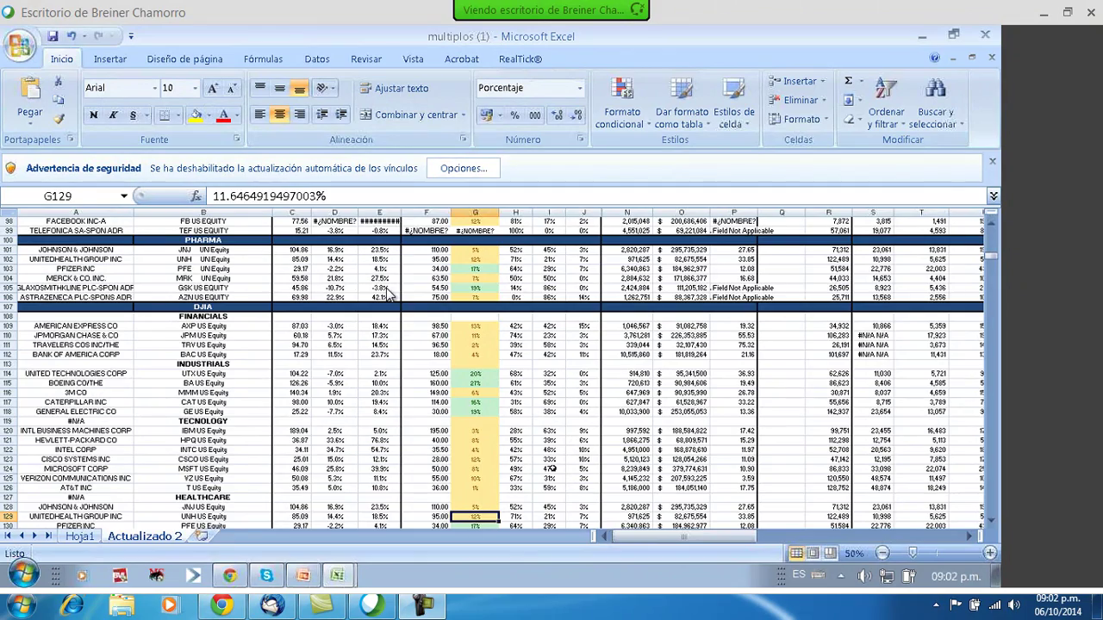
key("Down")
key("Down")
key("Down")
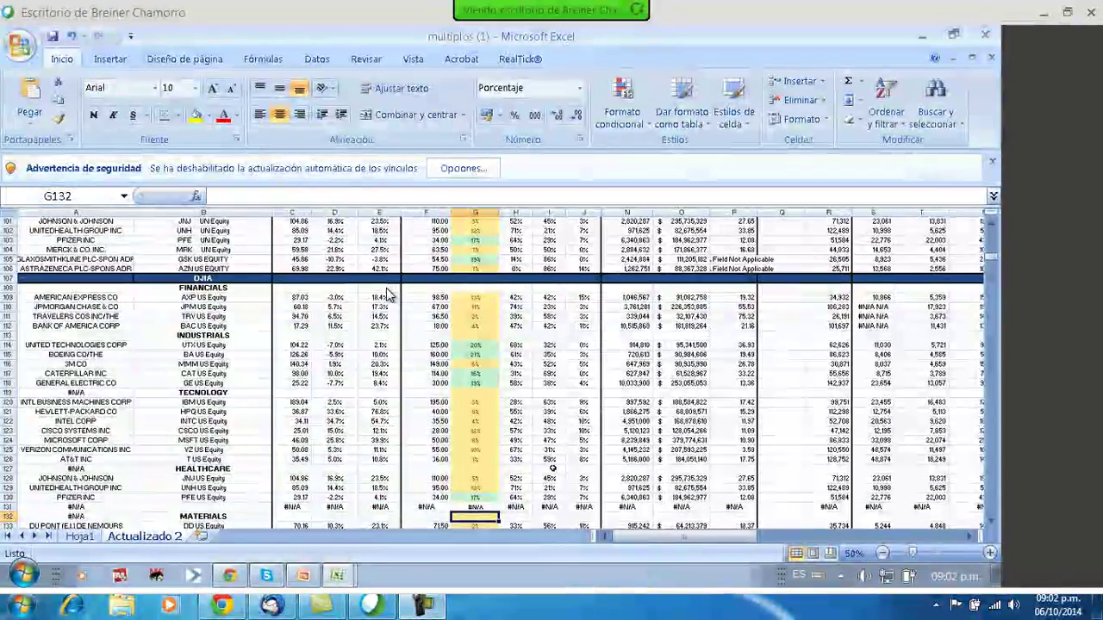
- Return to the polymetallic companies and select the LAST price of Anglo American in C10
key("ctrl+Up")
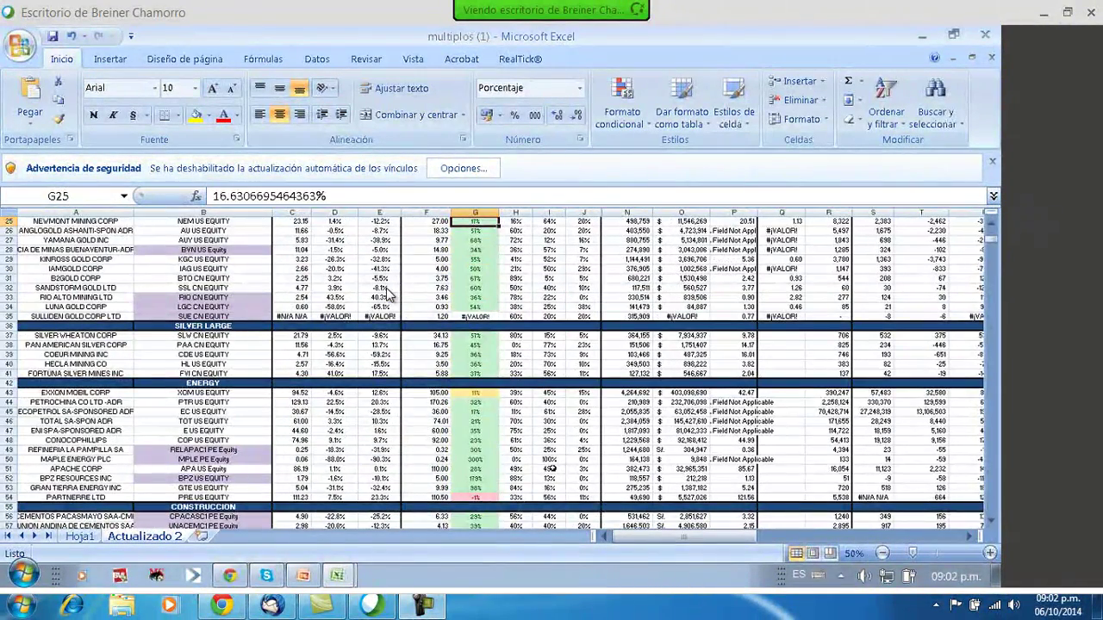
key("Up")
key("Up")
key("Up")
key("Up")
key("Up")
key("Up")
key("Up")
key("Up")
key("Up")
key("Up")
key("Up")
key("Up")
key("Up")
key("Up")
key("Up")
key("Left")
key("Left")
key("Left")
key("Left")
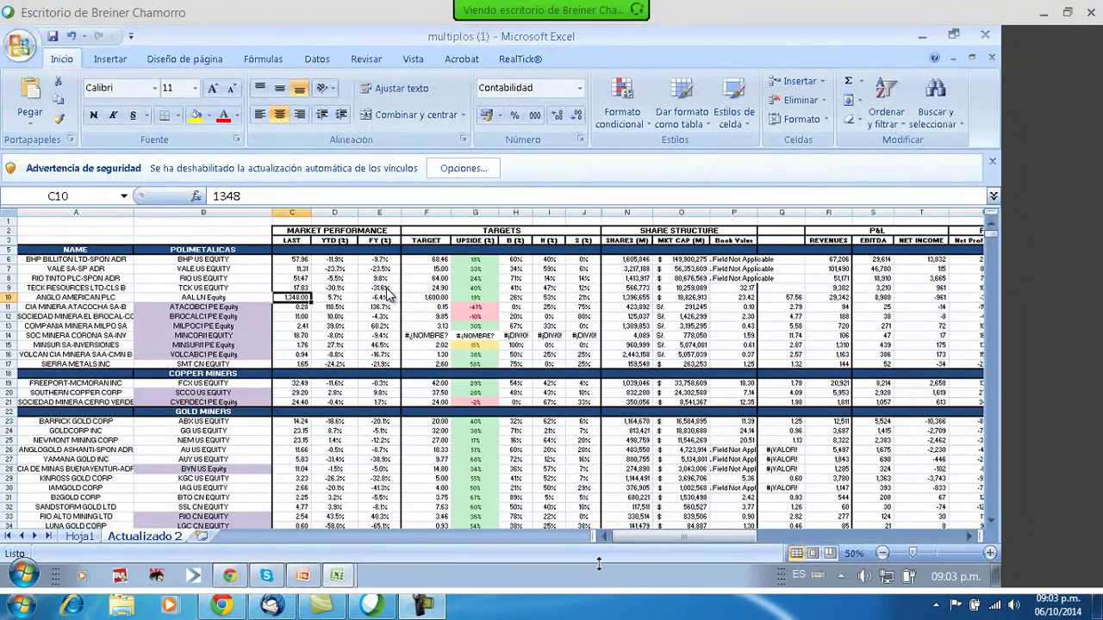
- Look down the LAST price column from Anglo American through the copper miners to Rio Alto Mining in C33
key("Down")
key("Down")
key("Down")
key("Down")
key("Down")
key("Down")
key("Down")
key("Down")
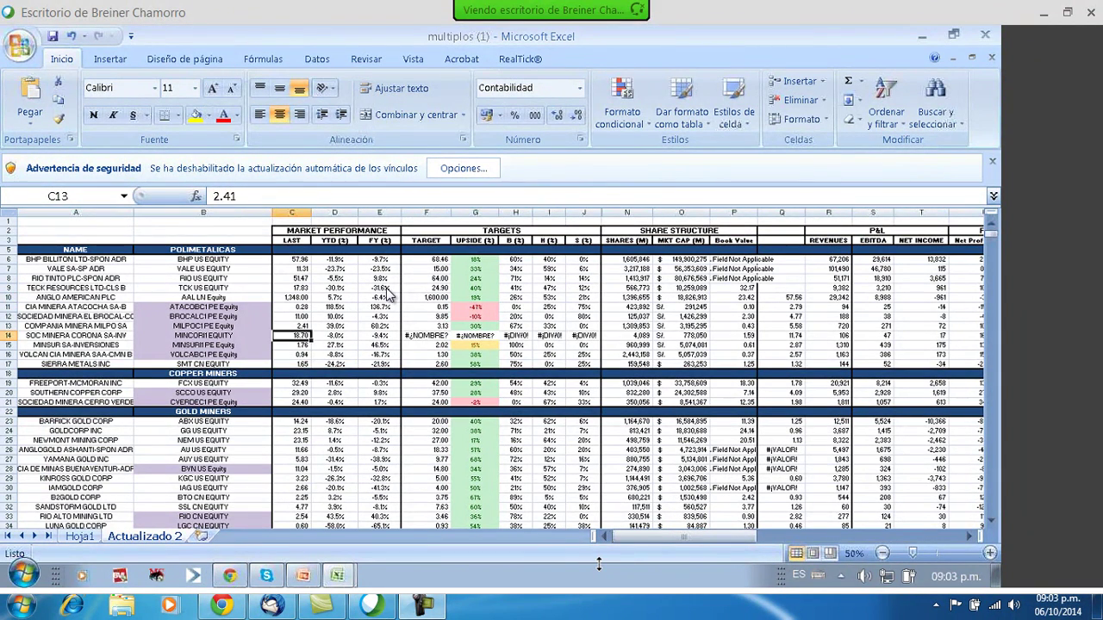
key("Down")
key("Down")
key("Down")
key("Down")
key("Down")
key("Down")
key("Down")
key("Down")
key("Down")
key("Down")
key("Down")
key("Down")
key("Down")
key("Down")
key("Down")
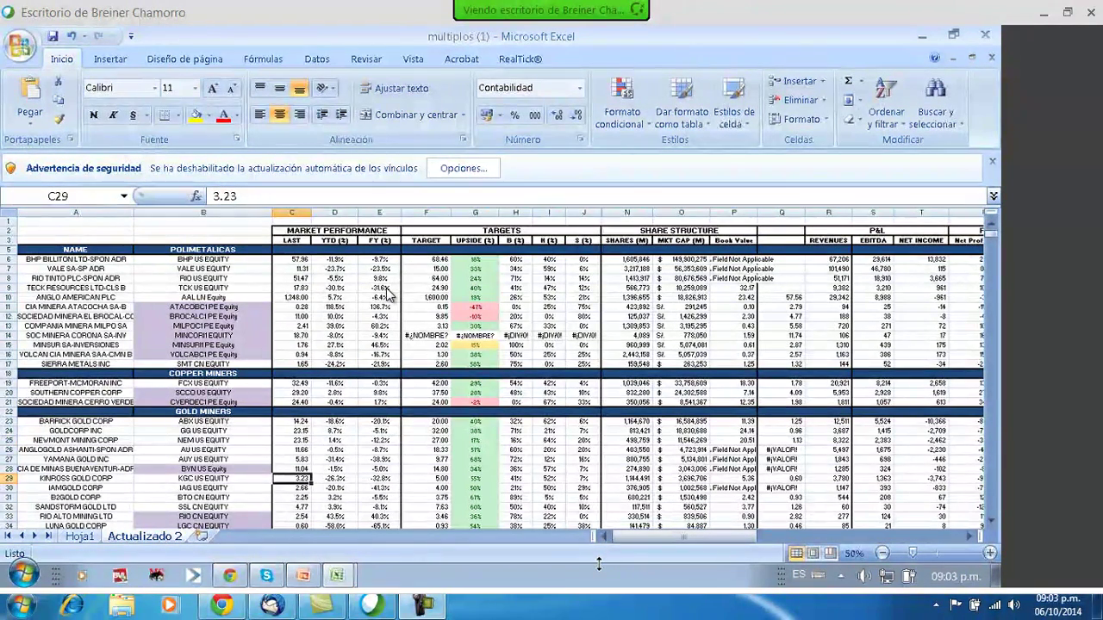
key("Down")
key("Down")
key("Down")
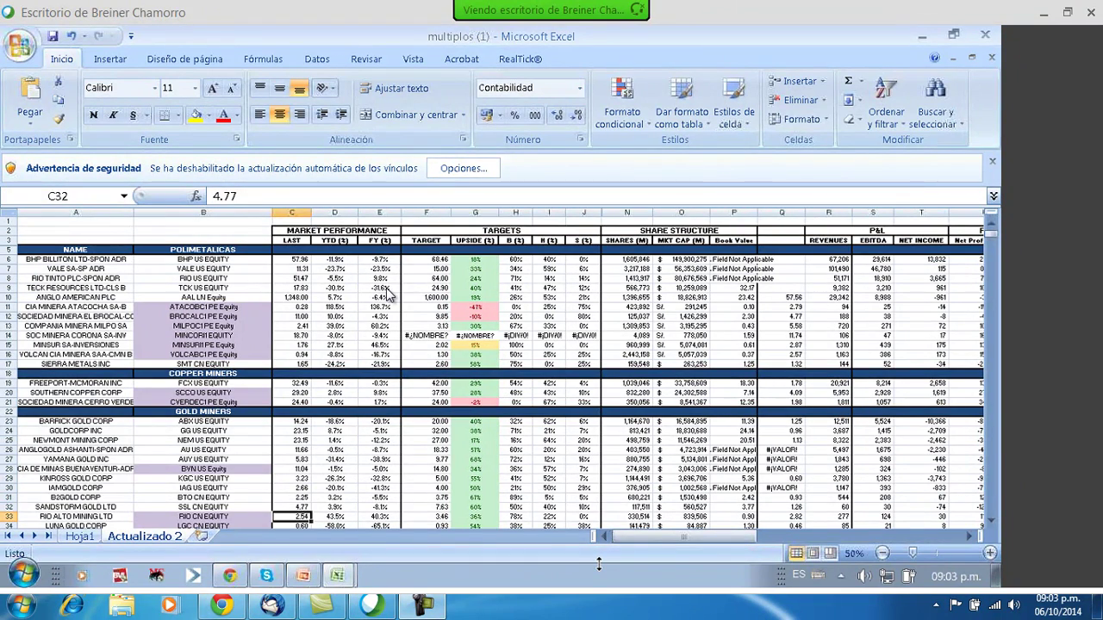
- Look down the LAST price column from the remaining gold miners through the large silver companies to Eni in C47
key("Down")
key("Down")
key("Down")
key("Down")
key("Down")
key("Down")
key("Down")
key("Down")
key("Down")
key("Down")
key("Down")
key("Down")
key("Down")
key("Down")
key("Down")
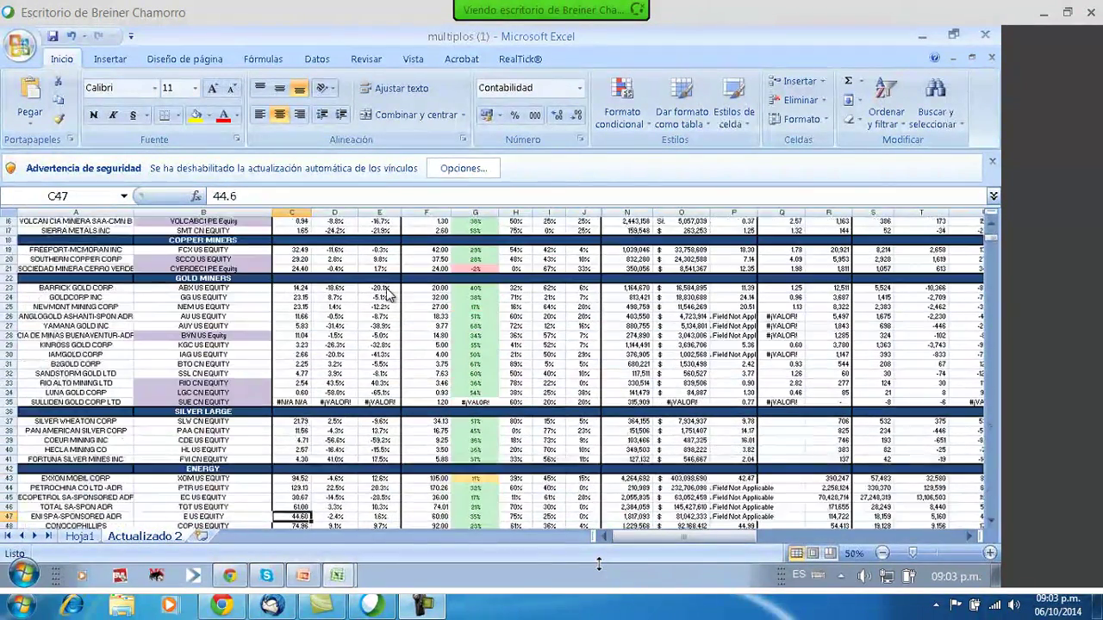
- Examine the LAST prices of the remaining energy companies down to the Construccion heading, glancing across the neighbouring performance and target columns
key("Down")
key("Down")
key("Down")
key("Down")
key("Down")
key("Right")
key("Right")
key("Right")
key("Left")
key("Left")
key("Left")
key("Down")
key("Down")
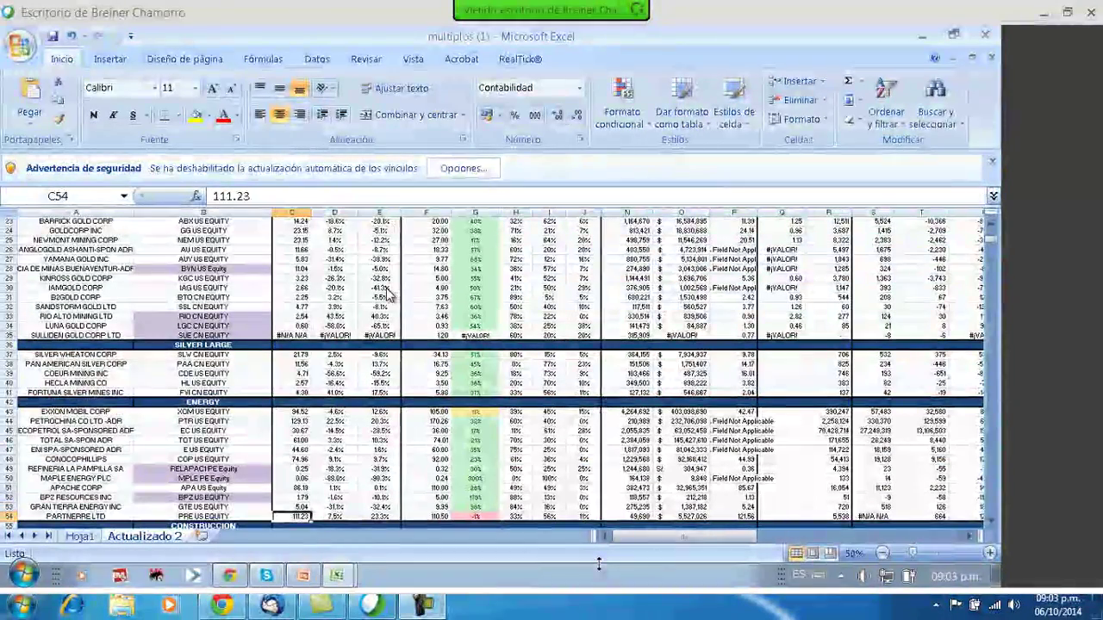
key("Down")
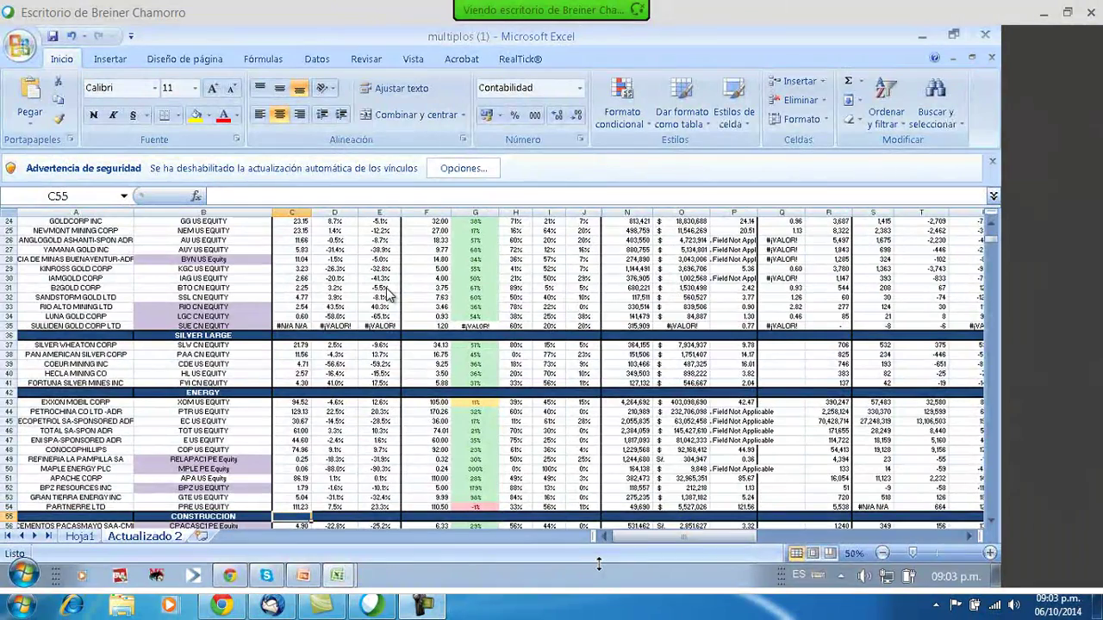
- Look down the LAST prices of the construction and domestic demand companies to Wells Fargo in C72
key("Down")
key("Down")
key("Down")
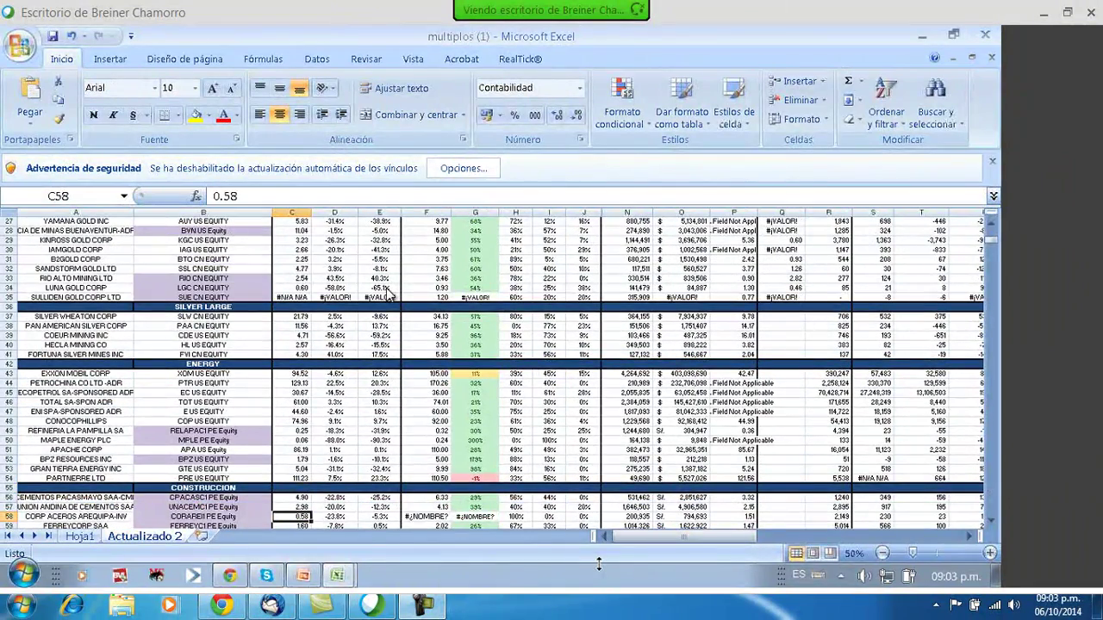
key("Down")
key("Down")
key("Down")
key("Down")
key("Down")
key("Down")
key("Down")
key("Down")
key("Down")
key("Down")
key("Down")
key("Down")
key("Down")
key("Down")
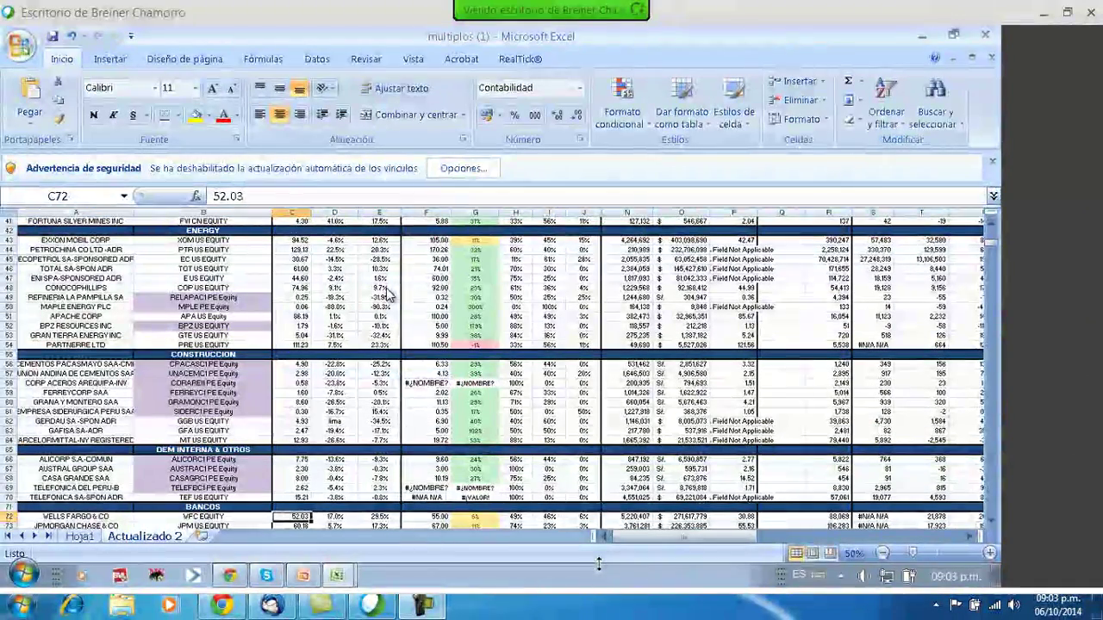
- Look through the LAST prices of the banks from JPMorgan Chase down past La Positiva Seguros
key("Down")
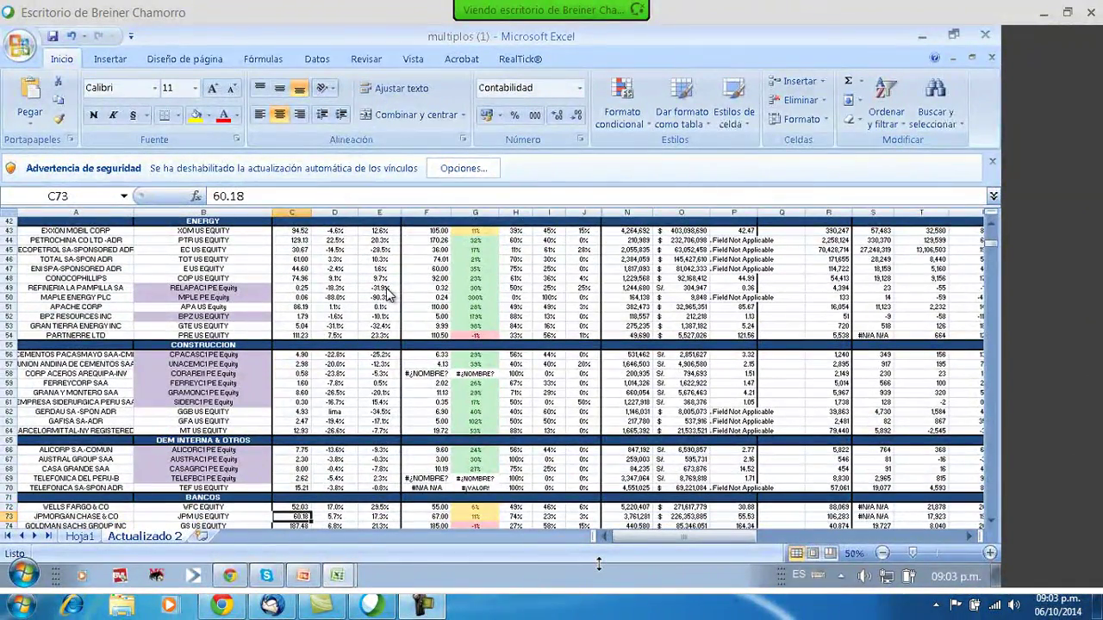
key("Down")
key("Down")
key("Down")
key("Down")
key("Down")
key("Down")
key("Down")
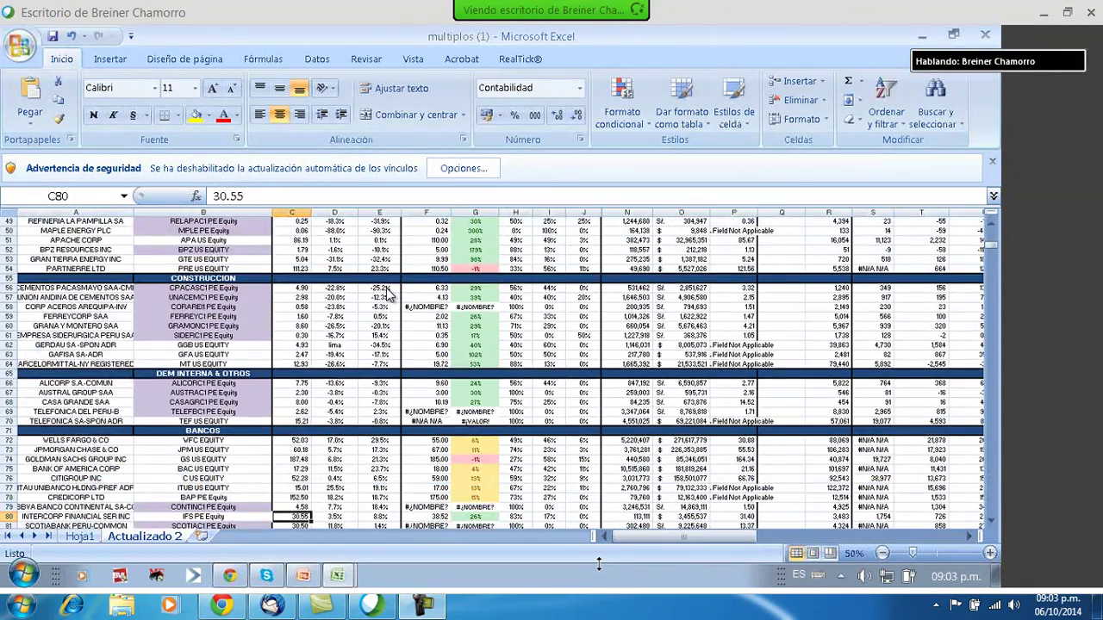
key("Down")
key("Down")
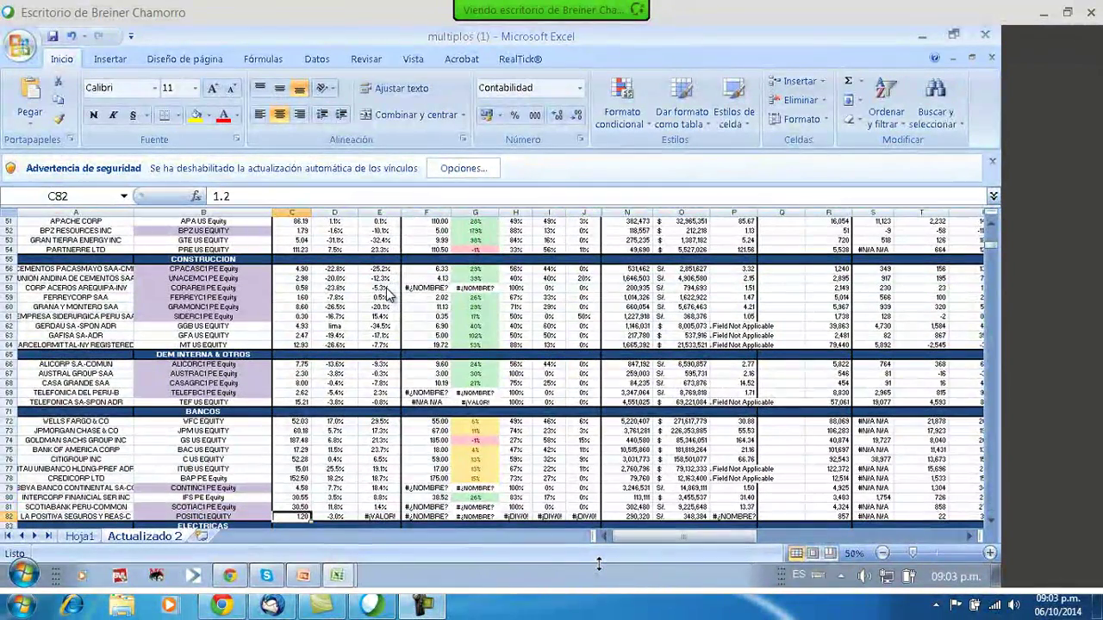
key("Down")
key("Down")
- Examine the upside column from the Dem Interna & Otros heading down through the banks, ending on La Positiva's YTD performance in D82
left_click(203, 354)
key("Right")
key("Right")
key("Right")
key("Right")
key("Right")
key("Down")
key("Down")
key("Down")
key("Down")
key("Down")
key("Down")
key("Down")
key("Down")
key("Down")
key("Down")
key("Down")
key("Down")
key("Down")
key("Down")
key("Down")
key("Left")
key("Left")
key("Left")
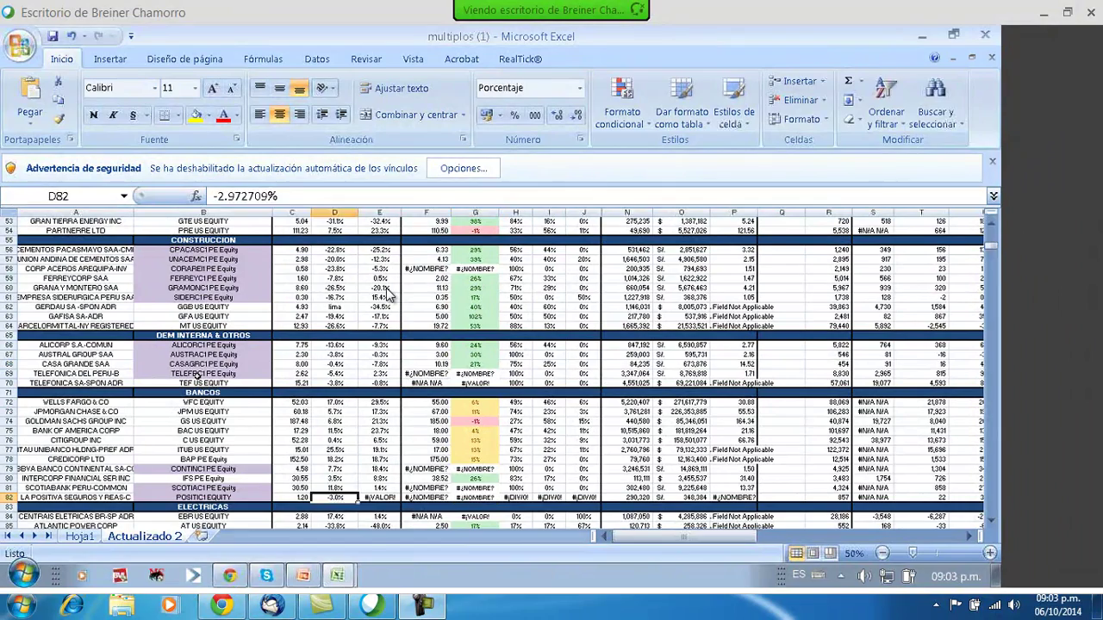
- Go back up the LAST price column from La Positiva past the banks and construction companies to the energy group
key("Left")
key("Up")
key("Up")
key("Up")
key("Up")
key("Up")
key("Up")
key("Up")
key("Up")
key("Up")
key("Up")
key("Up")
key("Up")
key("Up")
key("Up")
key("Up")
key("Up")
key("Up")
key("Up")
key("Up")
key("Up")
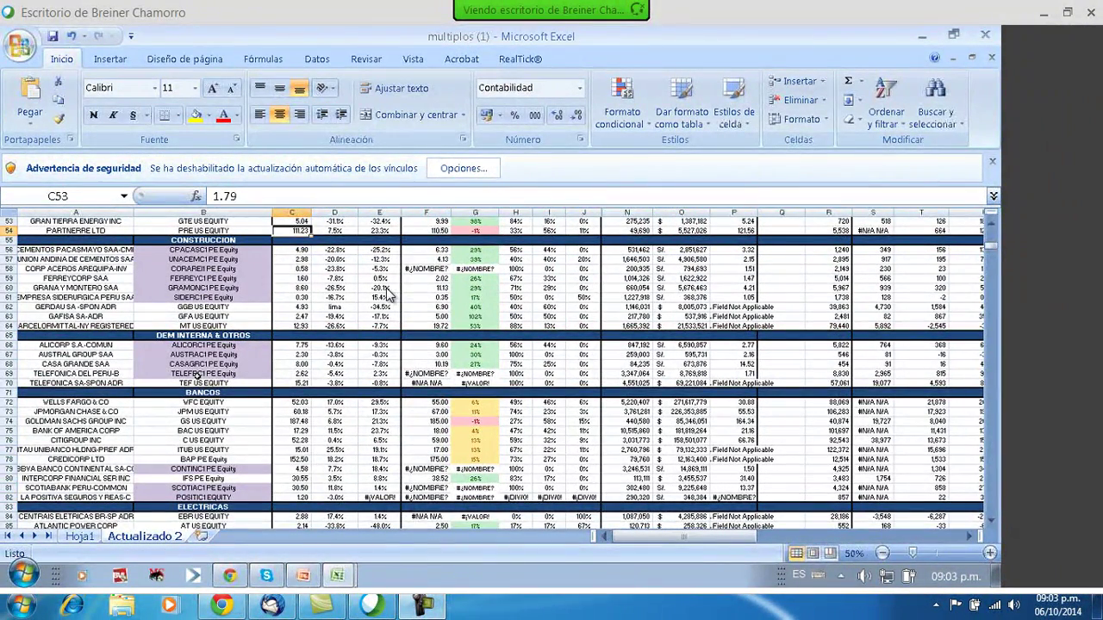
scroll(387, 294, "up", 1)
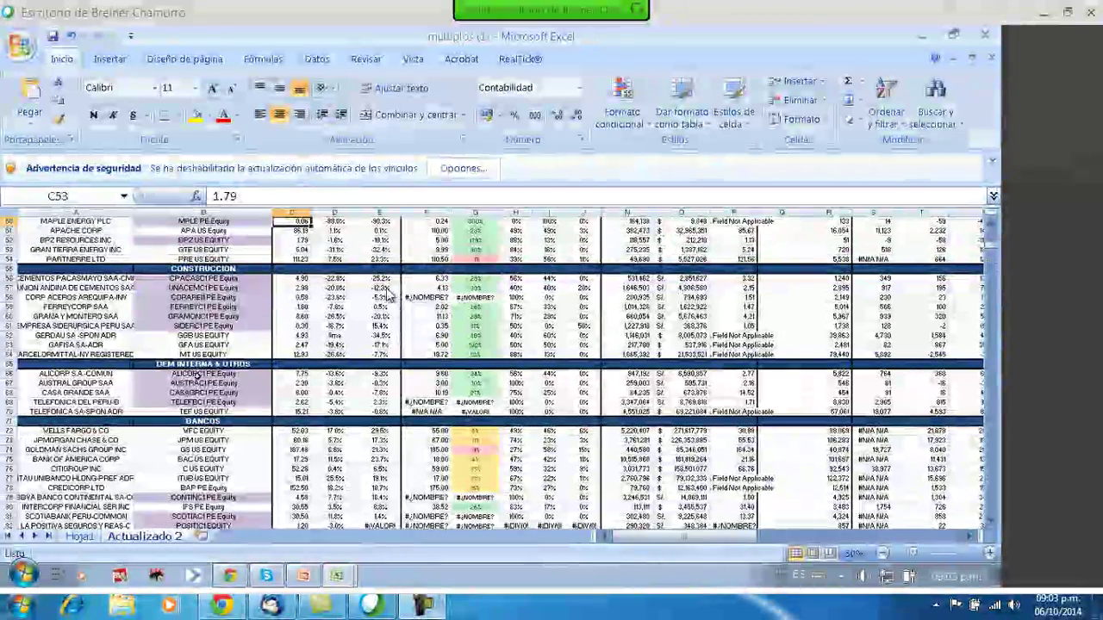
key("Up")
key("Up")
key("Up")
key("Up")
key("Up")
key("Up")
key("Up")
key("Up")
key("Up")
key("Up")
key("Up")
key("Up")
- Review the TARGET prices of the energy companies down to Maple Energy, then check the LAST price of Refineria La Pampilla in C49
key("Right")
key("Right")
key("Right")
key("Down")
key("Down")
key("Down")
key("Down")
key("Down")
key("Down")
key("Down")
key("Down")
key("Down")
key("Up")
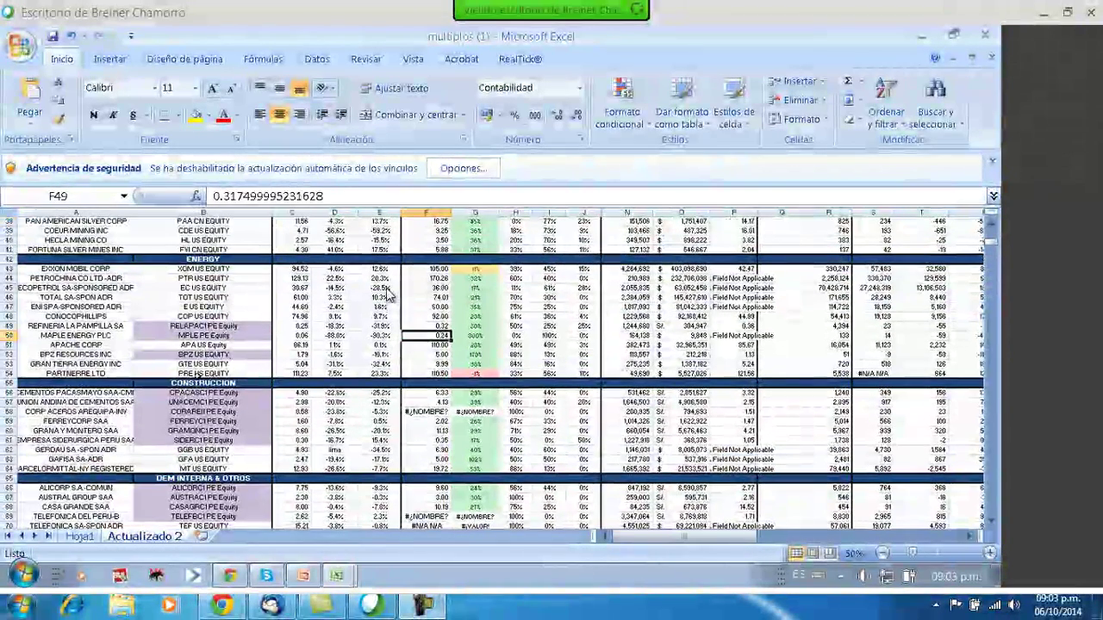
key("Left")
key("Left")
key("Left")
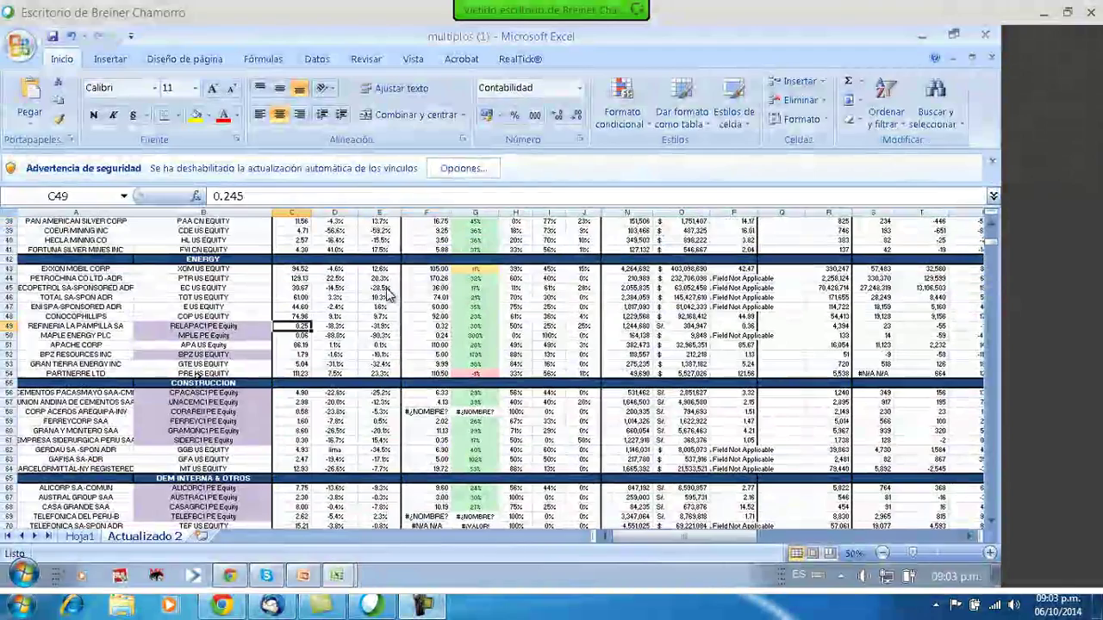
- Look down the LAST prices from Maple Energy through the remaining energy companies to the Construccion heading
key("Down")
key("Down")
key("Down")
key("Down")
key("Down")
key("Down")
key("Down")
key("Down")
key("Down")
key("Down")
key("Down")
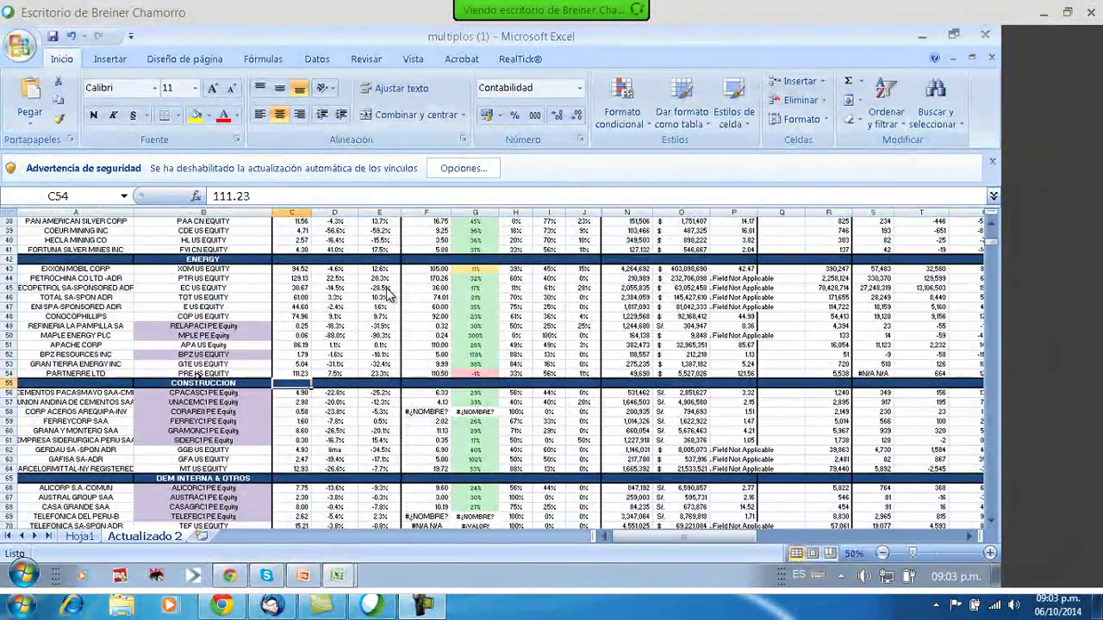
- Look across the price, performance and target columns beside the Construccion group, then return to the LAST column
key("Left")
key("Right")
key("Right")
key("Right")
key("Right")
key("Left")
key("Left")
key("Left")
key("Left")
key("Right")
- Go up the LAST prices through the energy companies to Exxon Mobil in C43
key("Up")
key("Up")
key("Up")
key("Up")
key("Up")
key("Up")
key("Up")
key("Up")
key("Up")
key("Up")
key("Up")
key("Up")
key("Up")
key("Up")
key("Up")
key("Up")
key("Up")
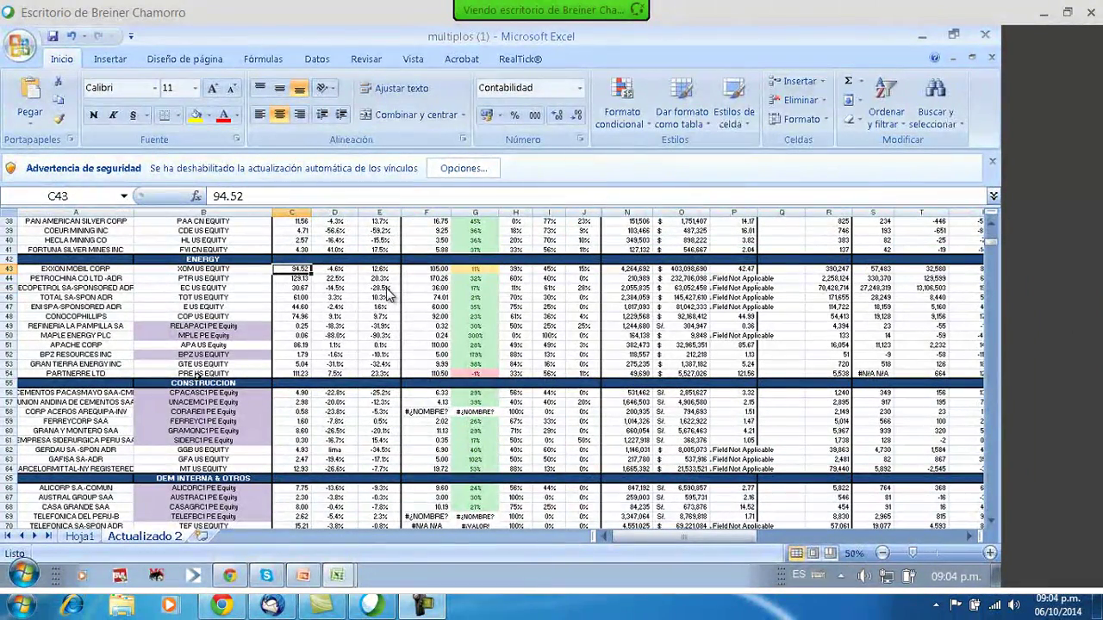
- Continue up the LAST prices past the silver, gold and copper miners to Sierra Metals in C17
key("Up")
key("Up")
key("Up")
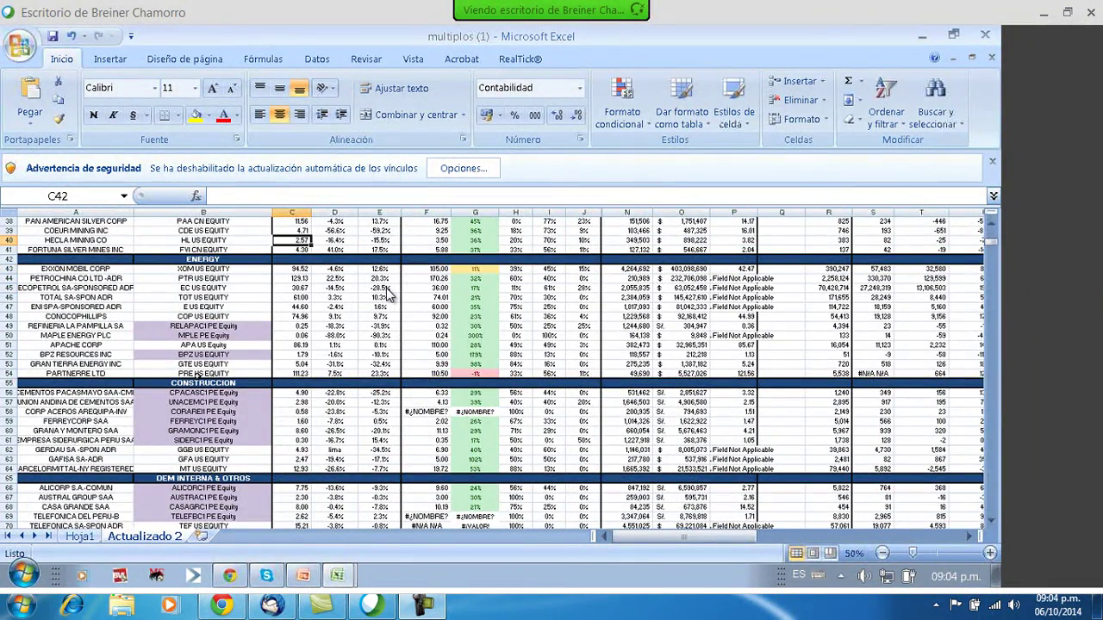
key("Up")
key("Up")
key("Up")
key("Up")
key("Up")
key("Up")
key("Up")
key("Up")
key("Up")
key("Up")
key("Up")
key("Up")
key("Up")
key("Up")
key("Up")
key("Up")
key("Up")
key("Up")
key("Up")
key("Up")
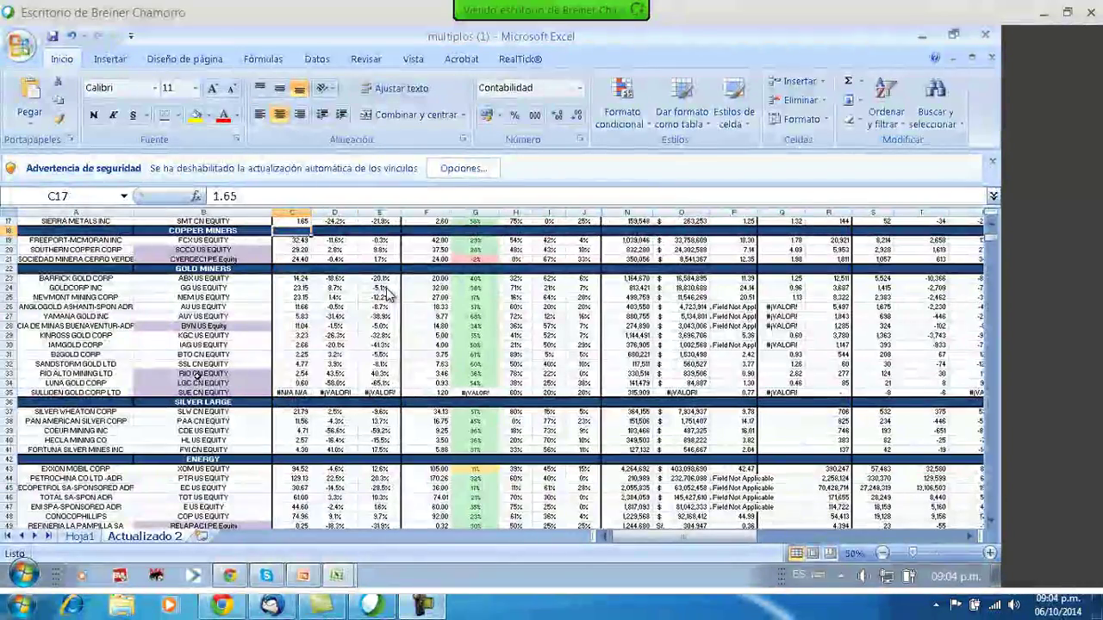
- Look through the LAST prices of the Polimetalicas group, ending on Volcan in C16
key("Up")
key("Up")
key("Up")
key("Up")
key("Up")
key("Up")
key("Down")
key("Down")
key("Down")
key("Down")
key("Down")
- Follow Volcan's row across targets and share structure to its market cap in O16
key("Right")
key("Right")
key("Right")
key("Right")
key("Right")
key("Right")
key("Right")
key("Right")
key("Right")
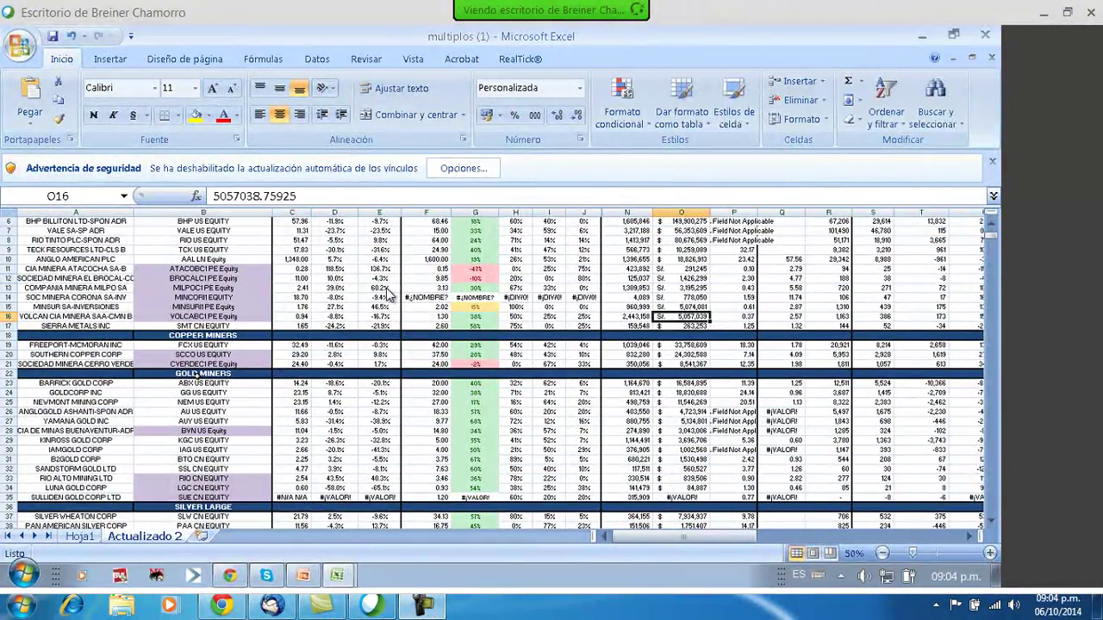
- Go back along Volcan's row from the market cap to its LAST price in C16
key("Left")
key("Left")
key("Left")
key("Left")
key("Left")
key("Left")
key("Left")
key("Left")
key("Left")
key("Left")
key("Right")
- Go up the Polimetalicas LAST prices from Volcan to the LAST column heading
key("Up")
key("Up")
key("Up")
key("Up")
key("Up")
key("Up")
key("Up")
key("Up")
key("Up")
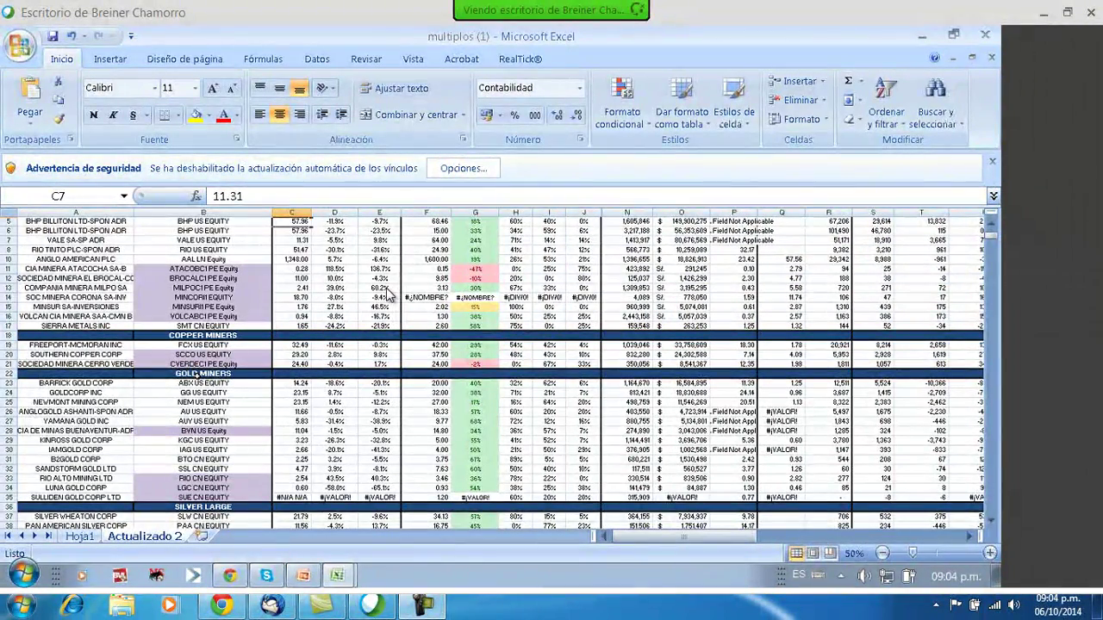
key("Up")
key("Up")
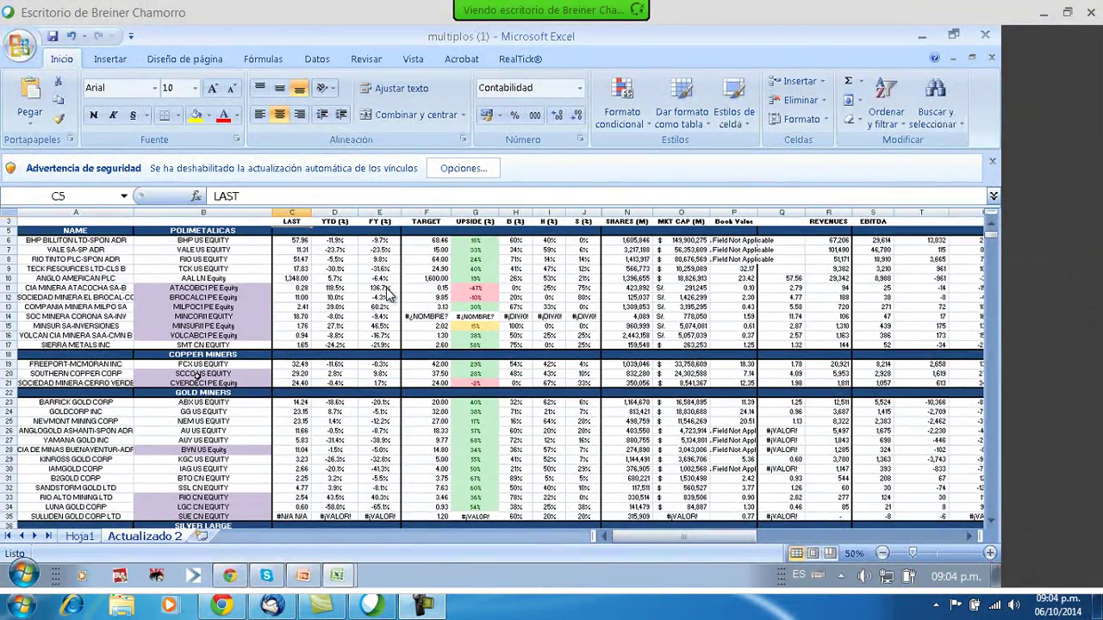
- Look down the TARGET prices to Volcan in F16 and compare its target with its LAST price in C16
key("Right")
key("Right")
key("Right")
key("Down")
key("Down")
key("Down")
key("Down")
key("Down")
key("Down")
key("Down")
key("Down")
key("Down")
key("Down")
key("Down")
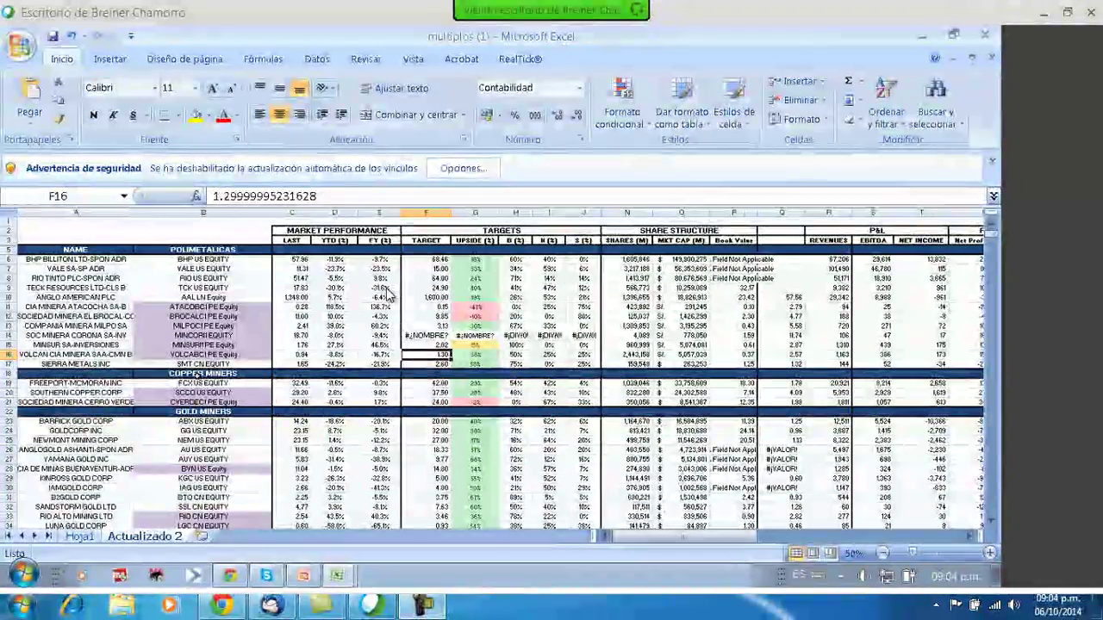
key("Left")
key("Left")
key("Left")
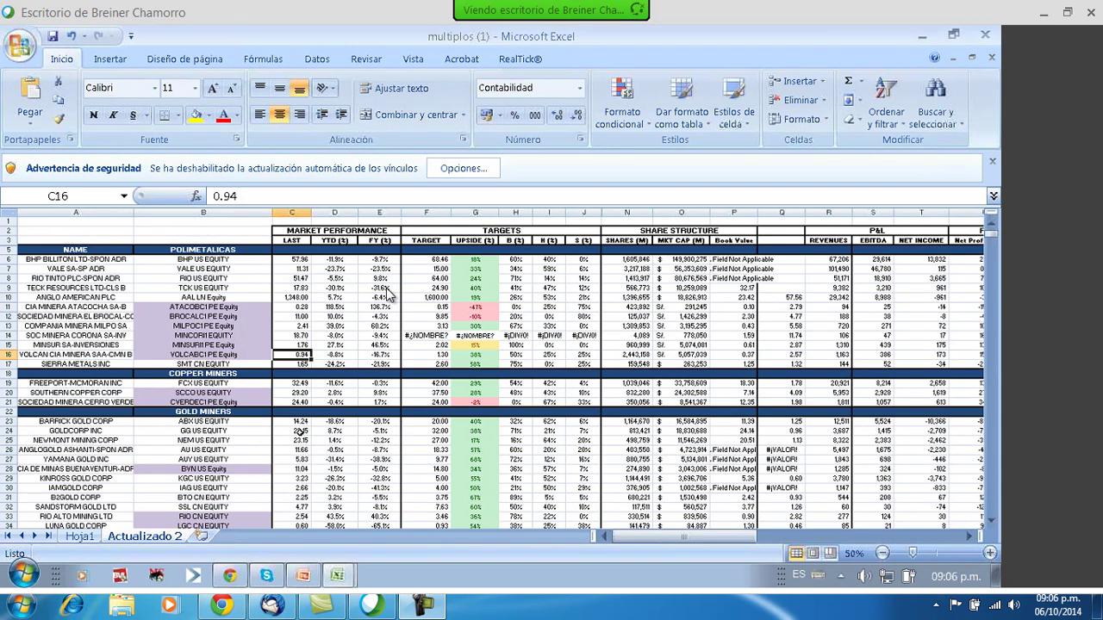
- Search the sheet for "bpz" to locate BPZ Resources, then close the search
left_click(220, 231)
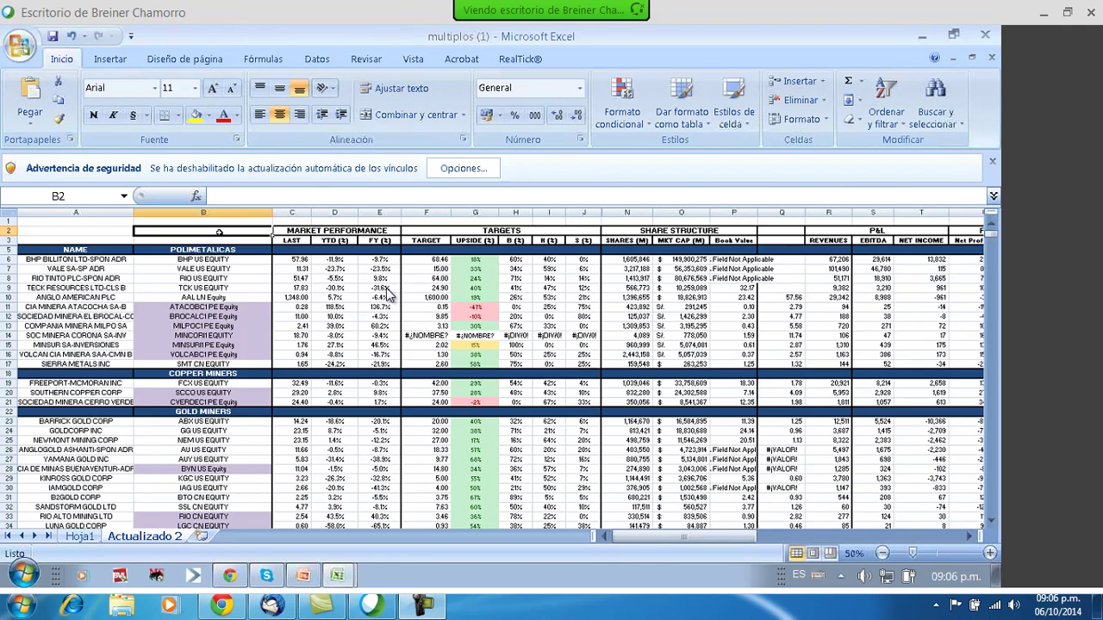
key("ctrl+b")
key("BackSpace")
type("bpz")
key("Return")
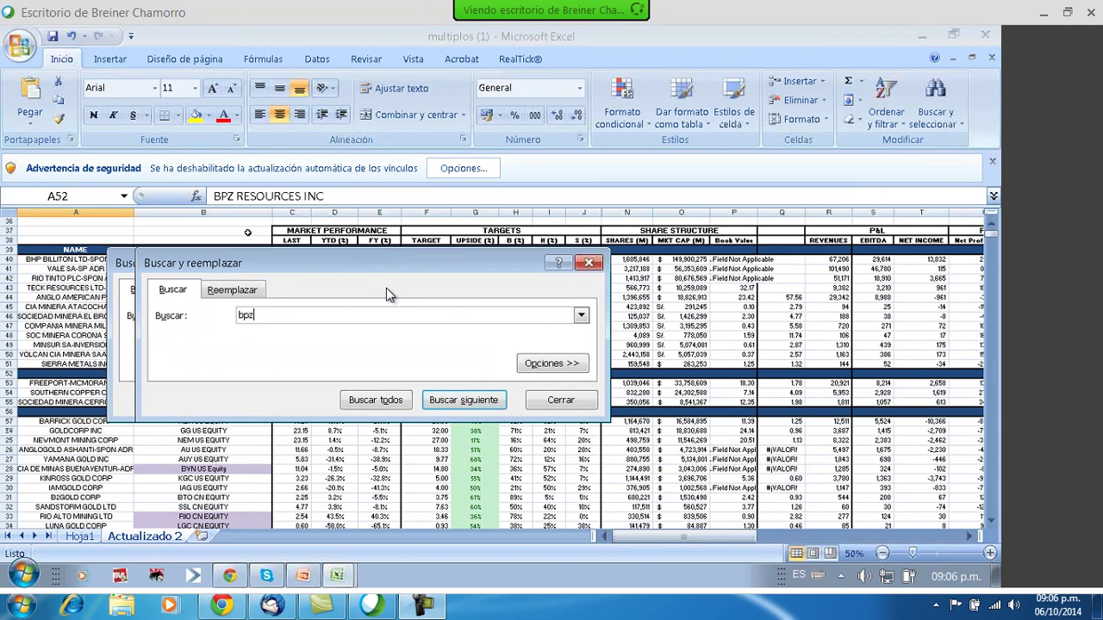
key("Return")
key("Escape")
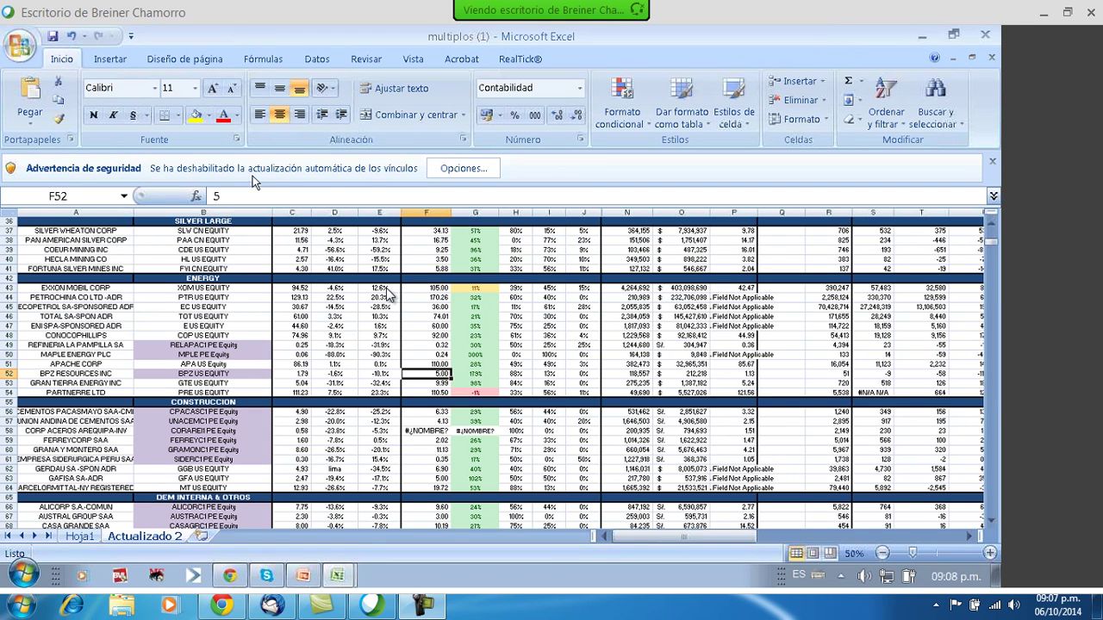
- Search the sheet for "gte" to locate Gran Tierra Energy's ticker, then close the search
left_click(204, 250)
key("ctrl+b")
type("gte")
key("Return")
key("Escape")
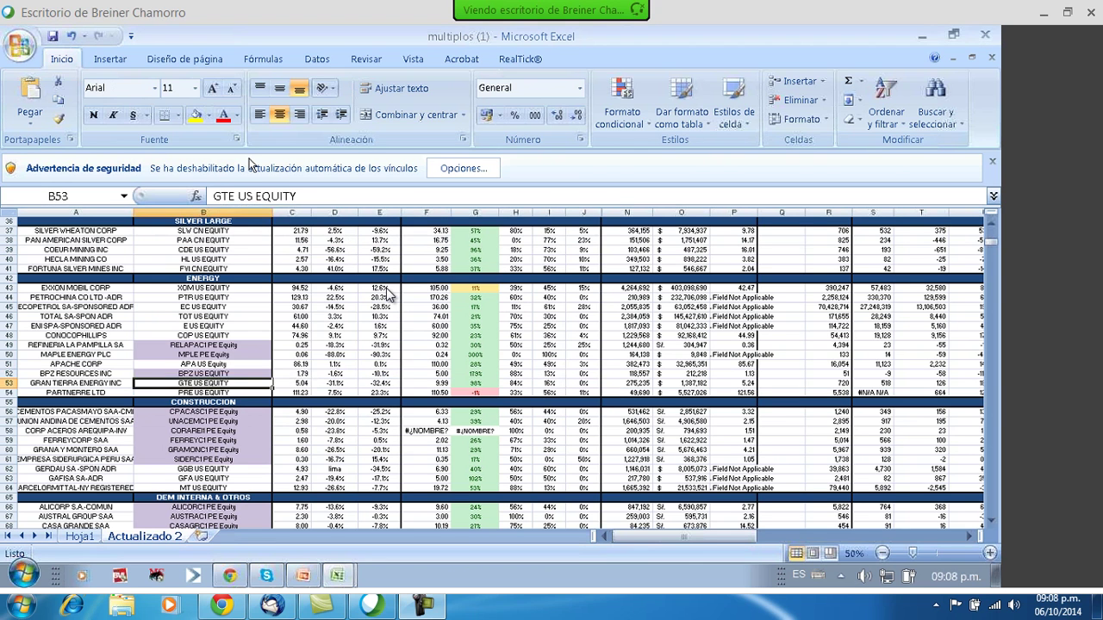
- Compare Gran Tierra Energy's LAST price, TARGET and UPSIDE in row 53, ending on the target in F53
key("Right")
key("Right")
key("Right")
key("Right")
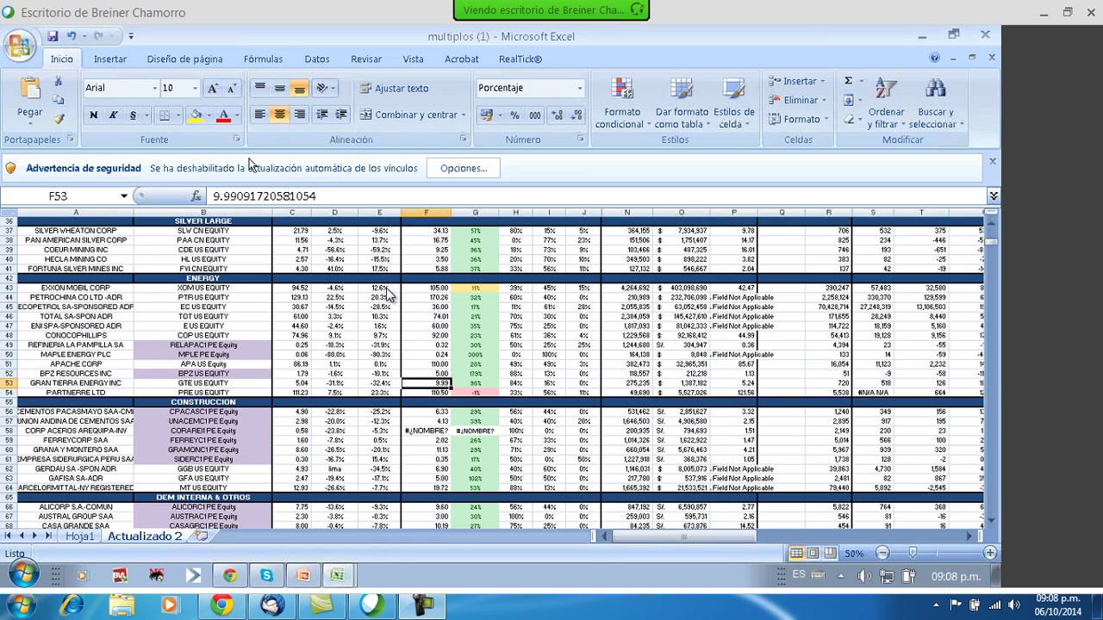
key("Left")
key("Left")
key("Left")
key("Right")
key("Right")
key("Right")
key("Right")
key("Left")
key("Right")
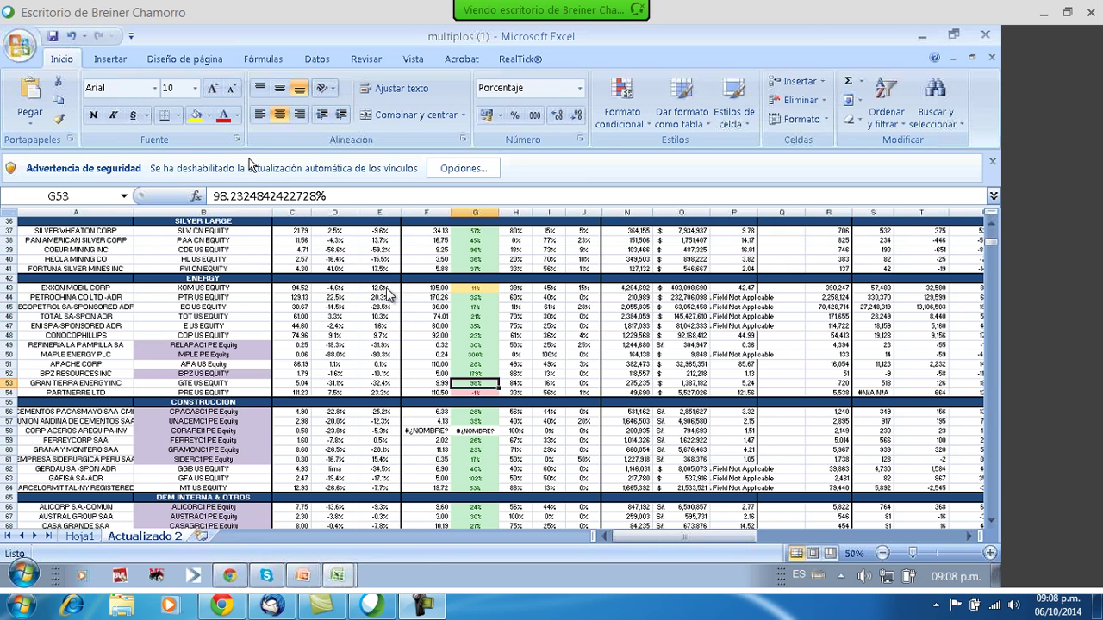
key("Left")
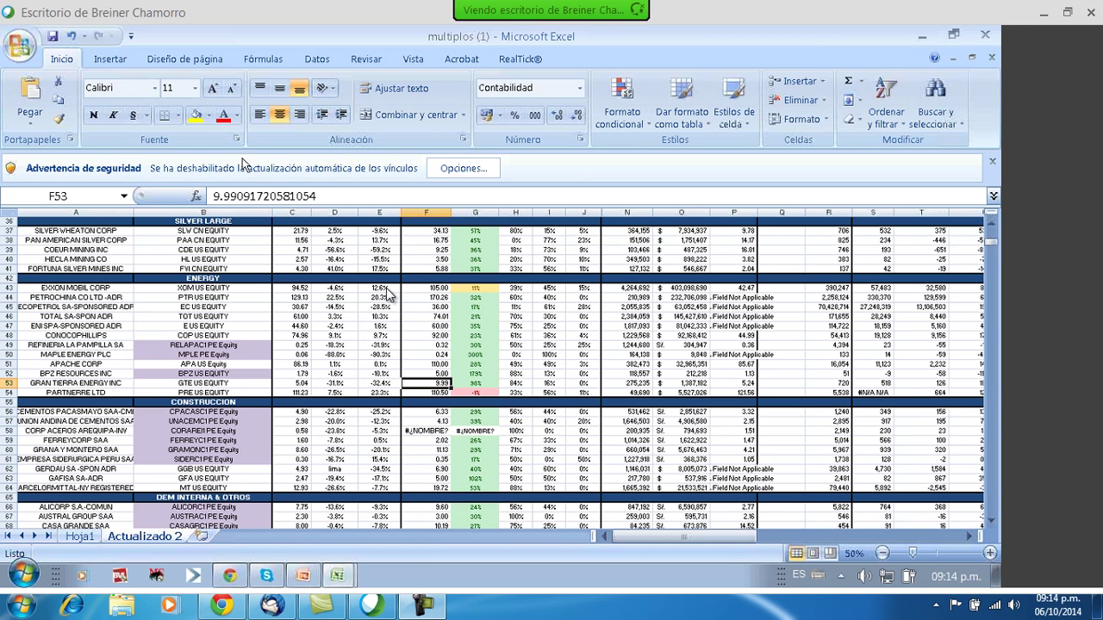
- Check ENI's YTD performance in D47, then go up the TARGET column from ENI to the Silver Large heading
left_click(317, 324)
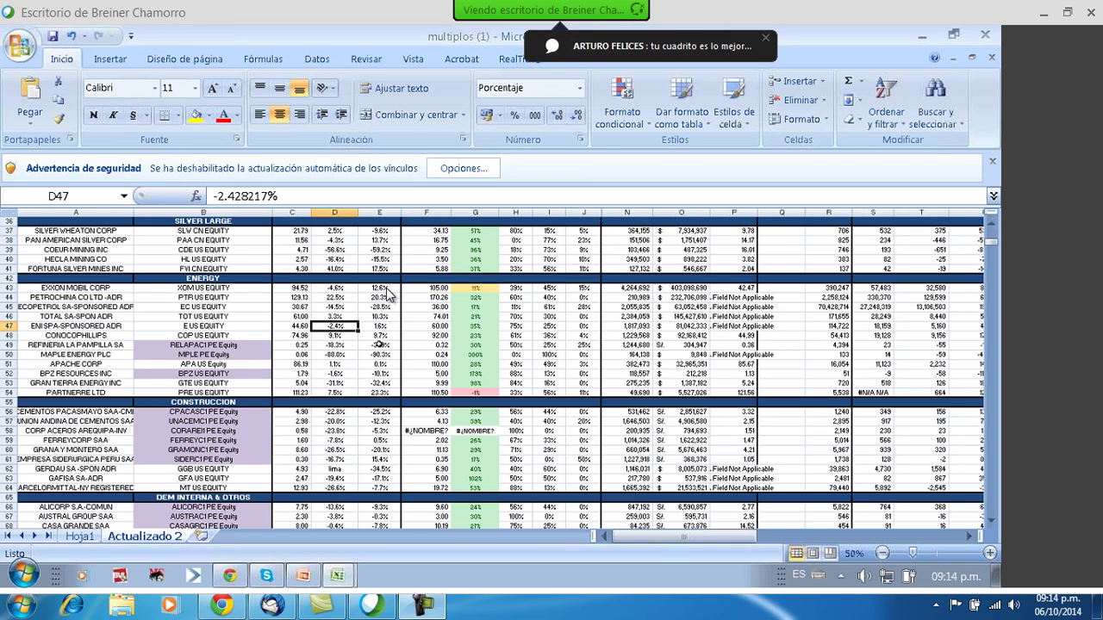
key("Right")
key("Right")
key("Up")
key("Up")
key("Up")
key("Up")
key("Up")
key("Up")
key("Up")
key("Up")
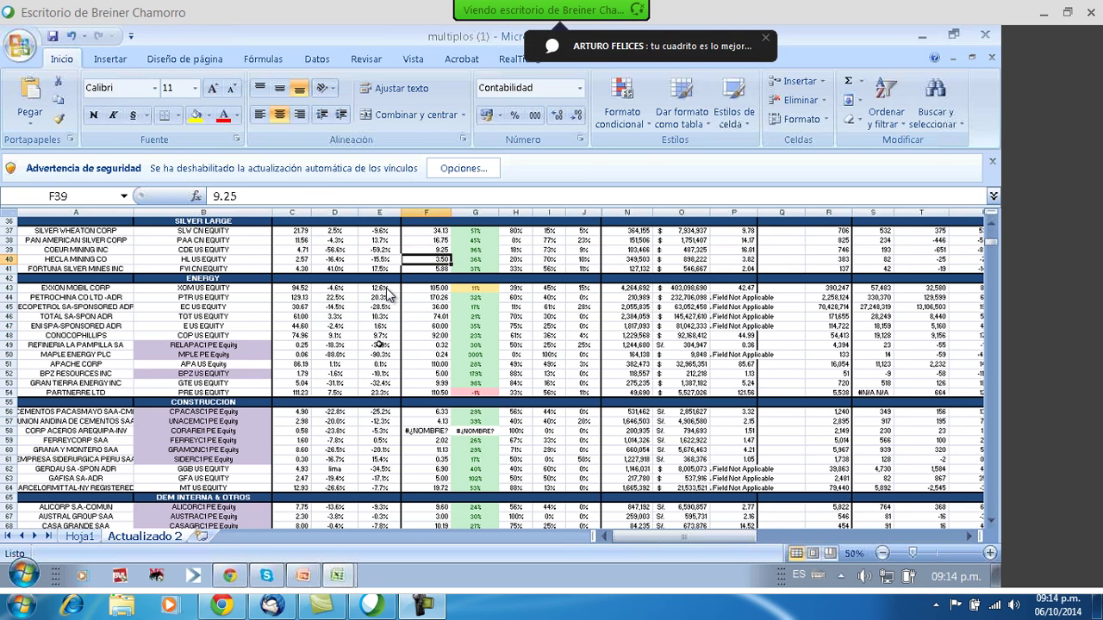
key("Up")
key("Up")
key("Up")
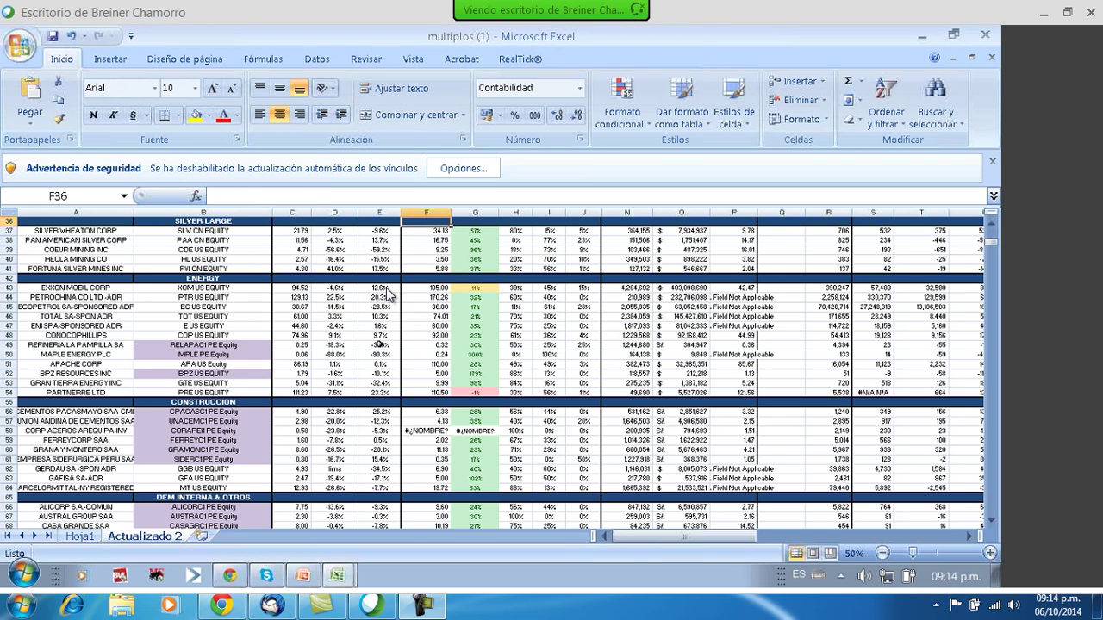
- Go up the TARGET column from the Silver Large heading through the gold and copper miners to Vale in F7
key("Up")
key("Up")
key("Up")
key("Up")
key("Up")
key("Up")
key("Up")
key("Up")
key("Up")
key("Up")
key("Up")
key("Up")
key("Up")
key("Up")
key("Up")
key("Up")
key("Up")
key("Up")
key("Up")
key("Up")
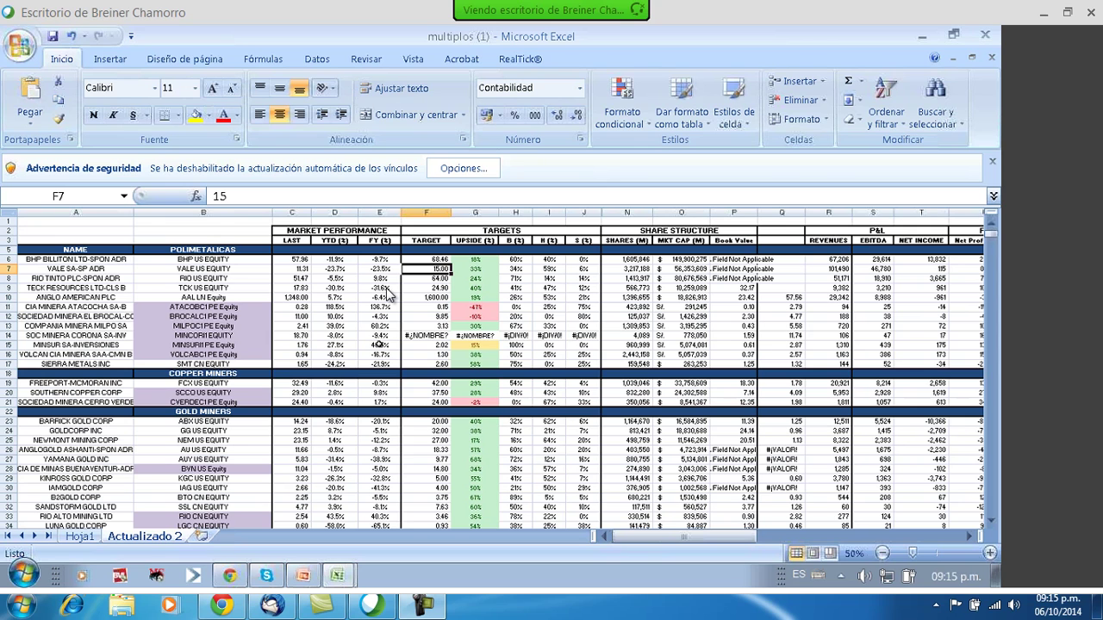
- Check Vale's market performance against its target in row 7, then go down the TARGET column to Anglo American in F10
key("Left")
key("Left")
key("Right")
key("Right")
key("Down")
key("Down")
key("Down")
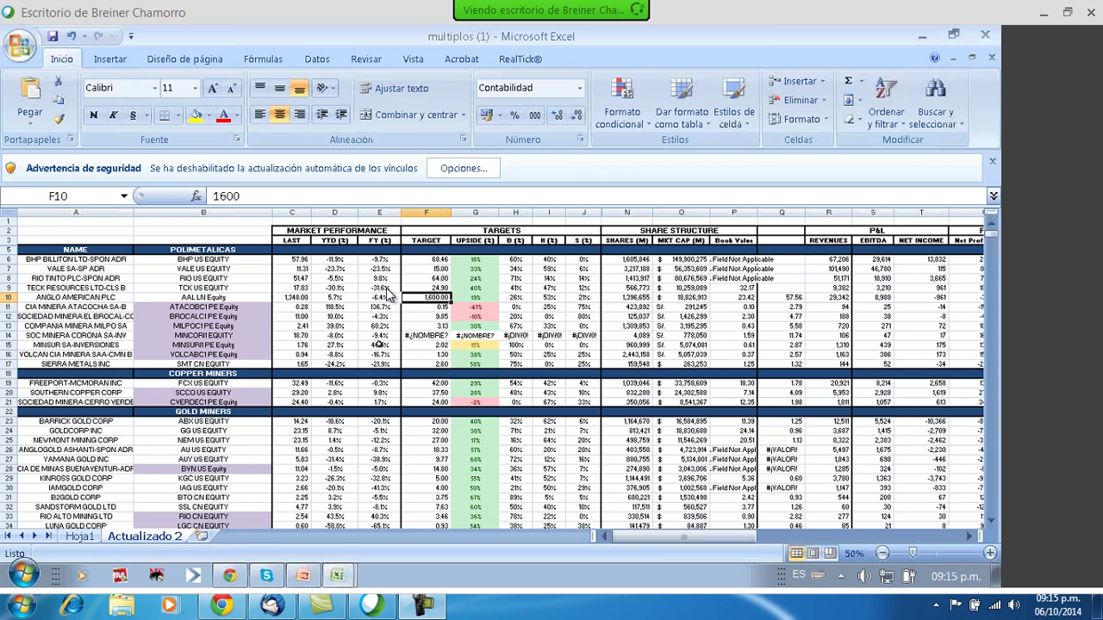
- Review Anglo American's UPSIDE and its B, H and S percentages in row 10, then return to its target in F10
key("Right")
key("Right")
key("Right")
key("Right")
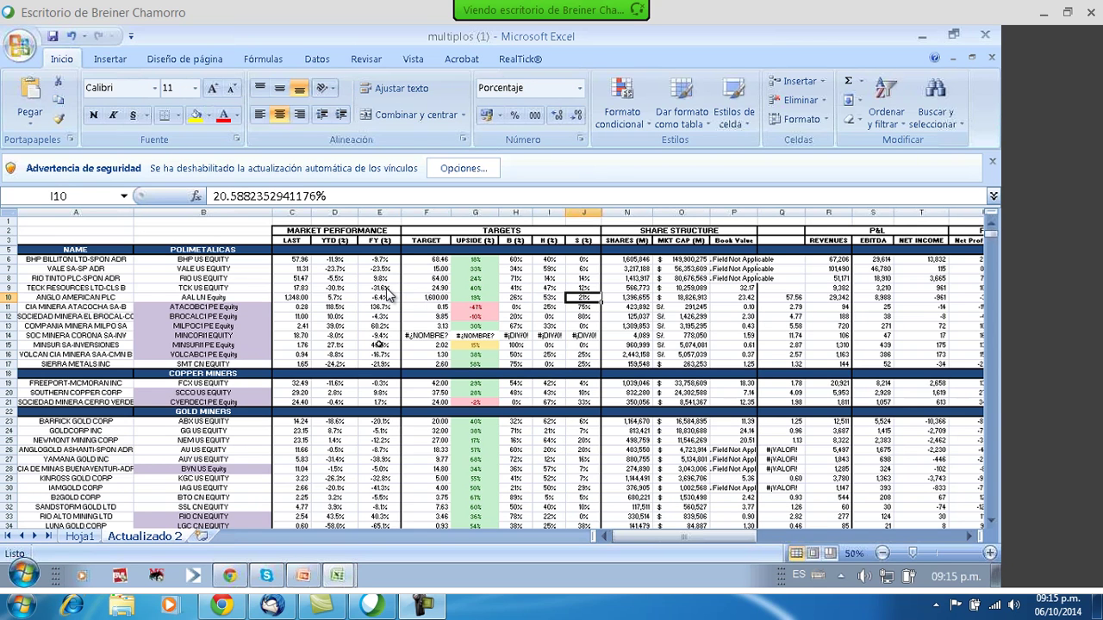
key("Left")
key("Left")
key("Left")
key("Left")
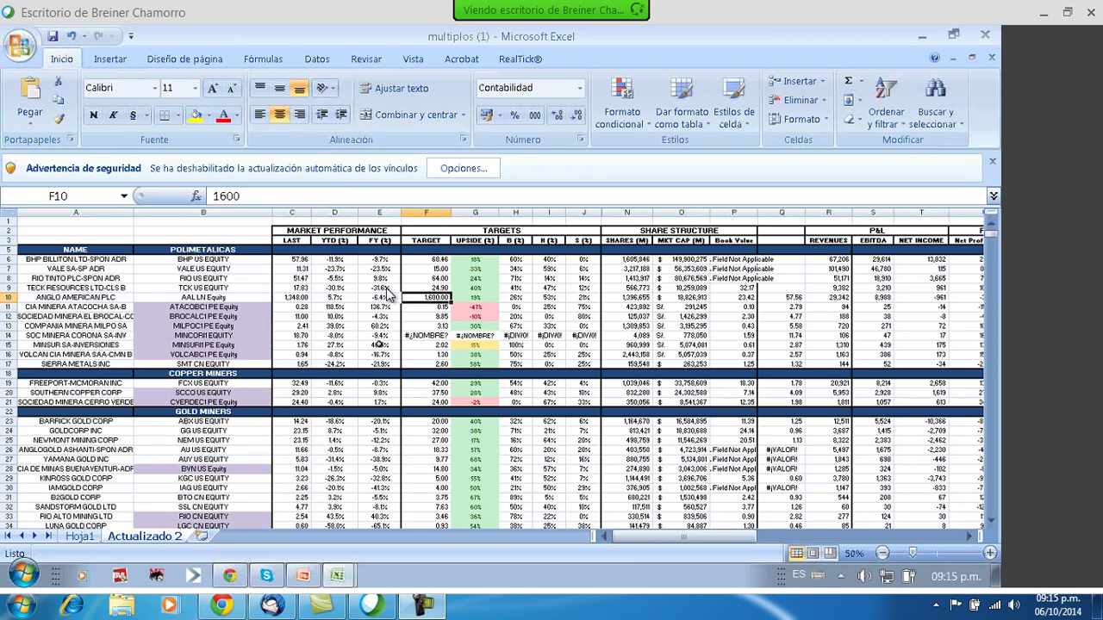
- Compare Cia Minera Atacocha's TARGET with its YTD and FY performance in row 11, ending on the target in F11
key("Down")
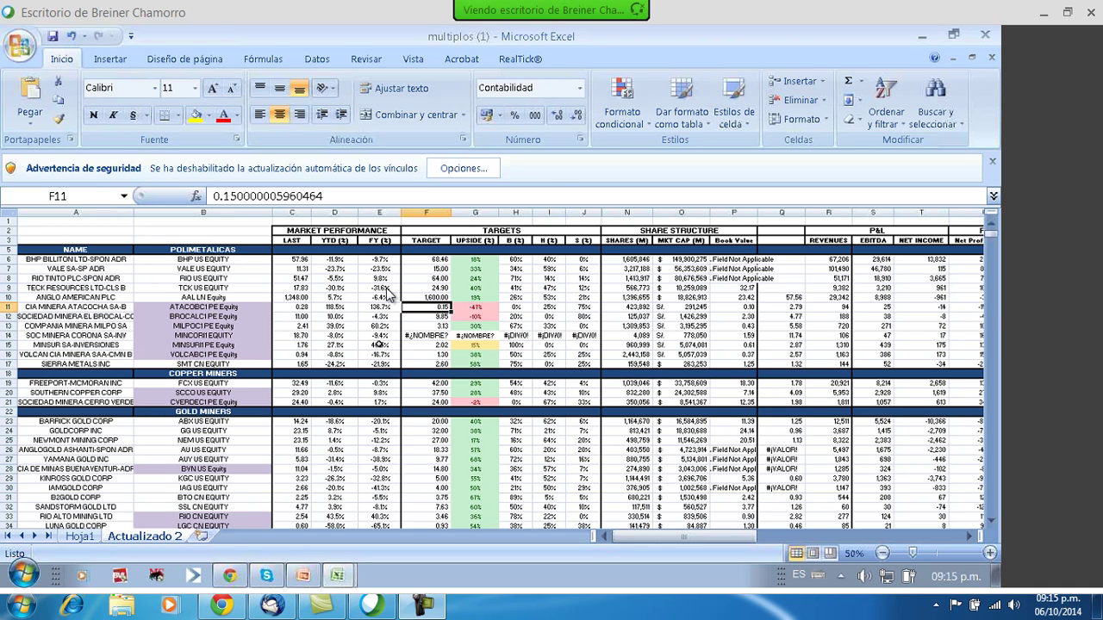
key("Left")
key("Left")
key("Left")
key("Left")
key("Left")
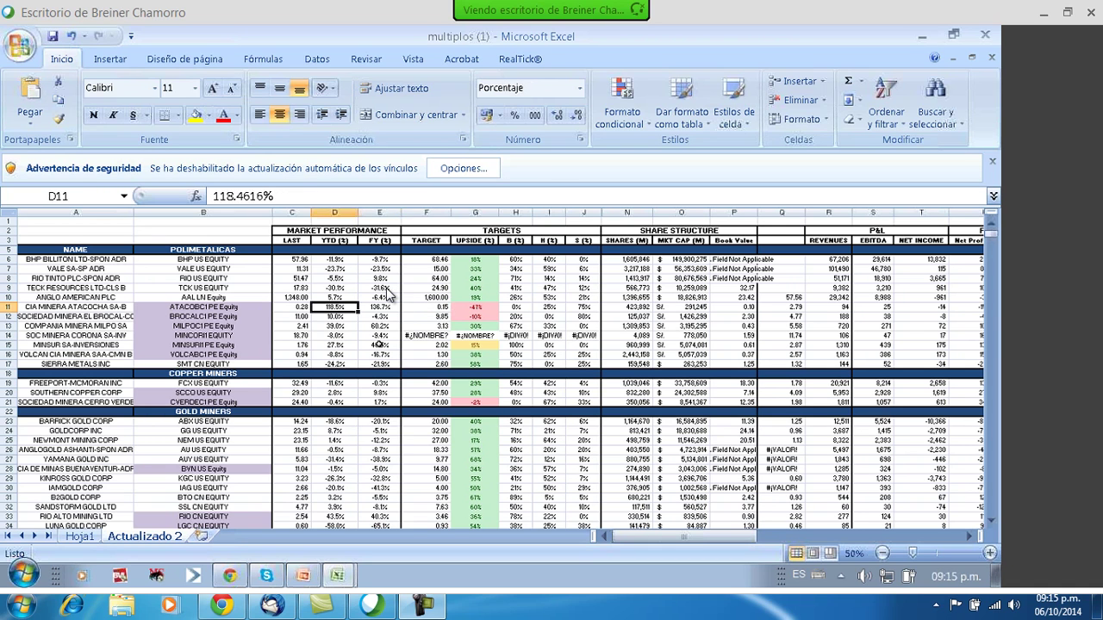
key("Right")
key("Right")
key("Right")
key("Right")
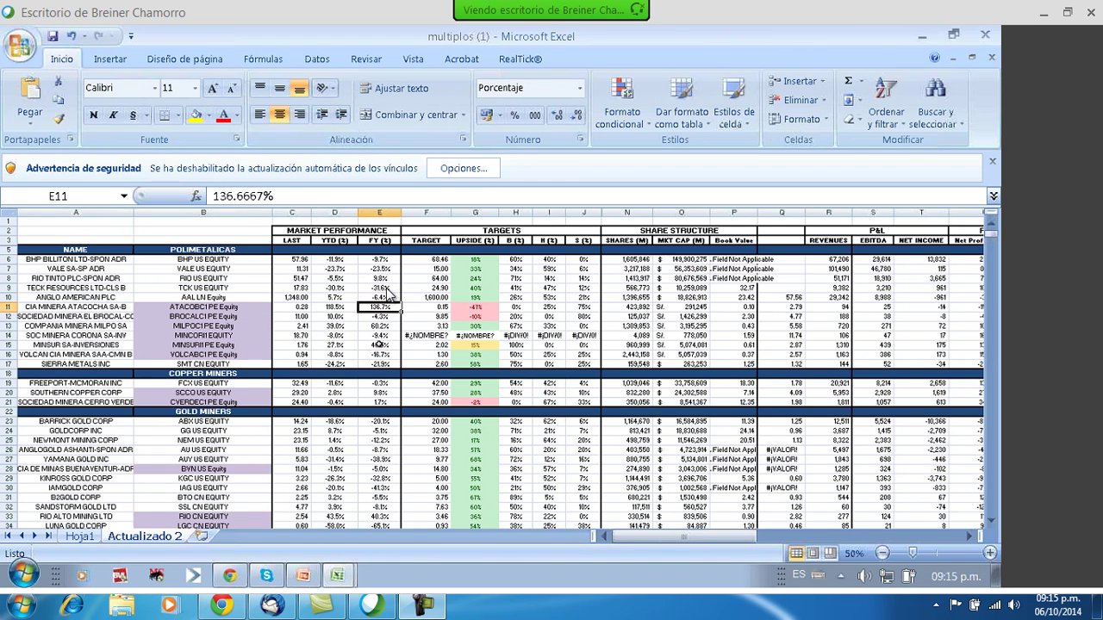
key("Right")
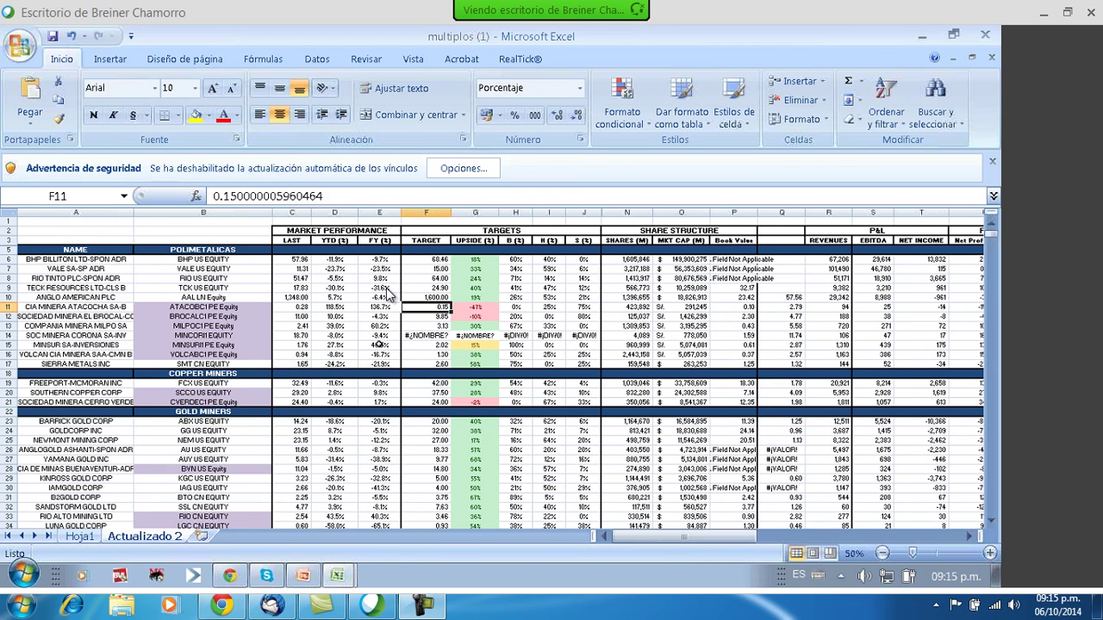
- Examine Vale's market performance in row 7, then move down to Teck Resources' ticker in B9
key("Up")
key("Up")
key("Up")
key("Up")
key("Left")
key("Left")
key("Left")
key("Left")
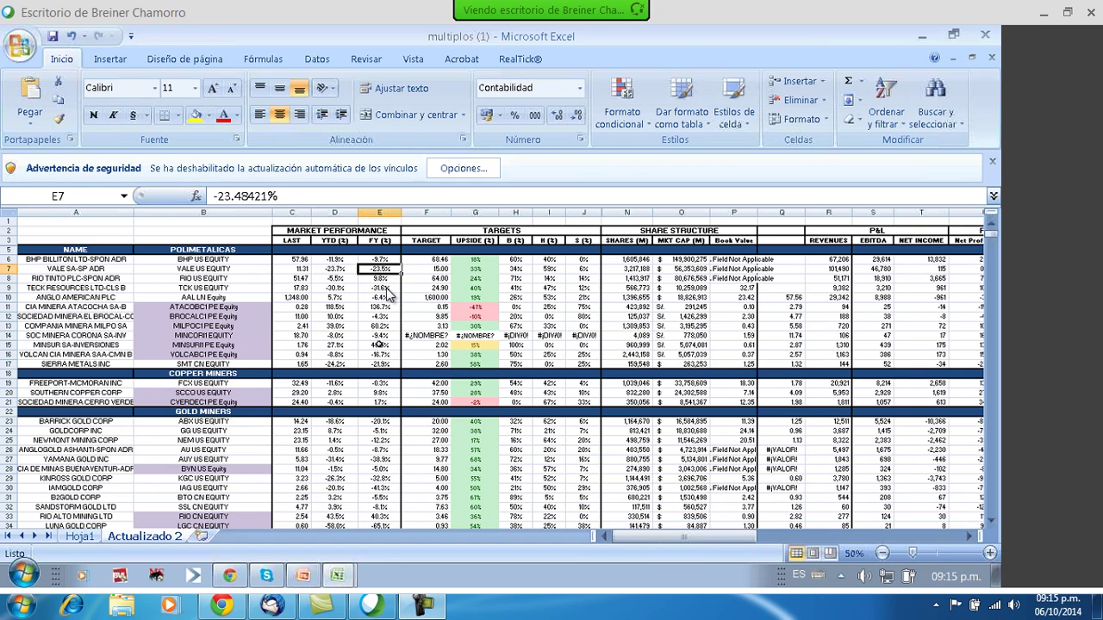
key("Up")
key("Down")
key("Down")
key("Down")
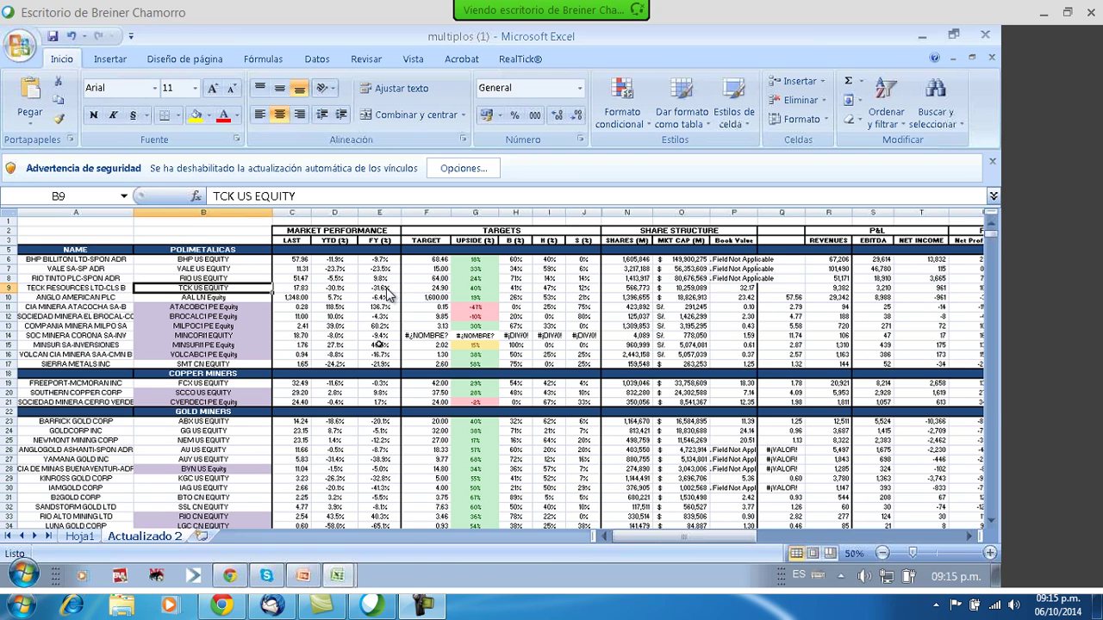
- Go through Cia Minera Atacocha's market performance figures in row 11, ending on the FY value in E11
key("Down")
key("Right")
key("Down")
key("Right")
key("Right")
key("Right")
key("Left")
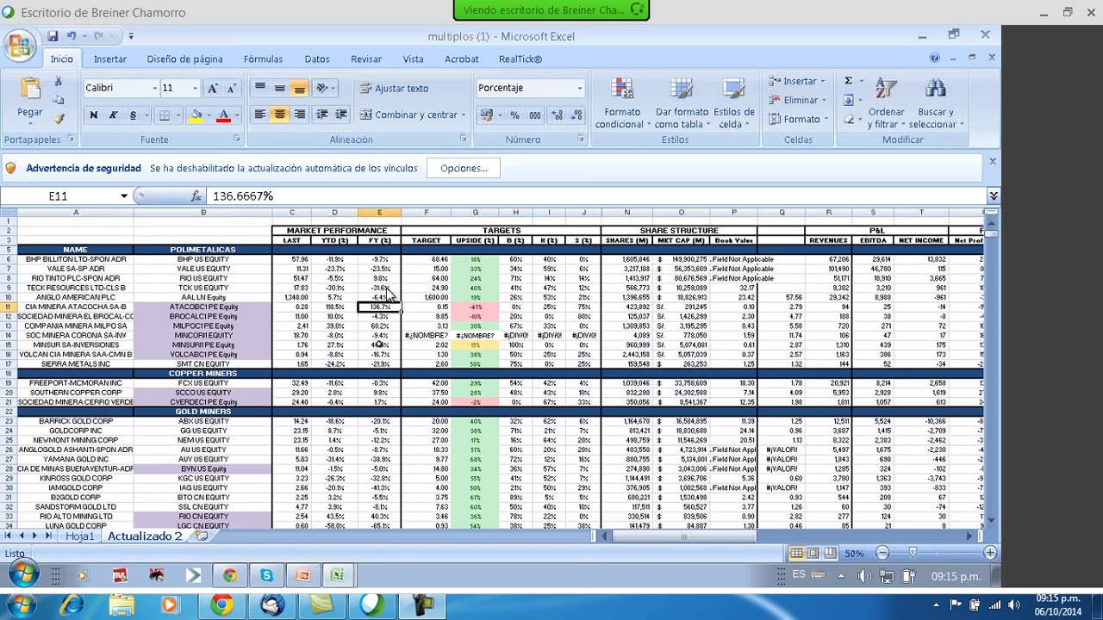
- Go up the FY column from Cia Minera Atacocha to cell E1 at the start of the sheet
key("Up")
key("Up")
key("Up")
key("Up")
key("Up")
key("Up")
key("Up")
key("Up")
key("Up")
key("Up")
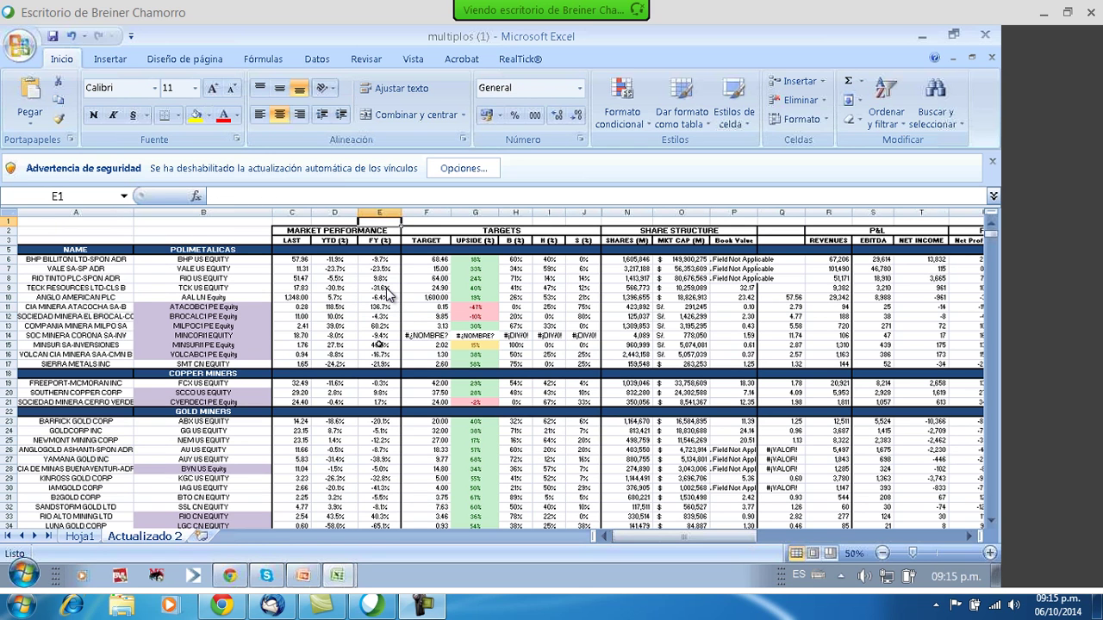
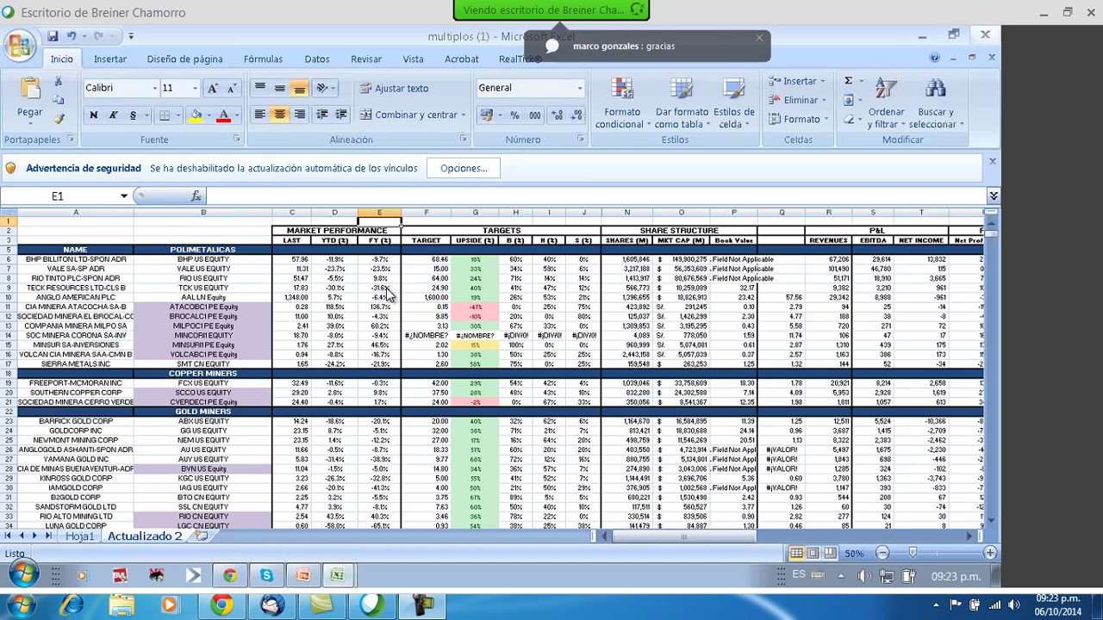
- Close the multiplos (1) workbook without saving the changes
left_click(986, 32)
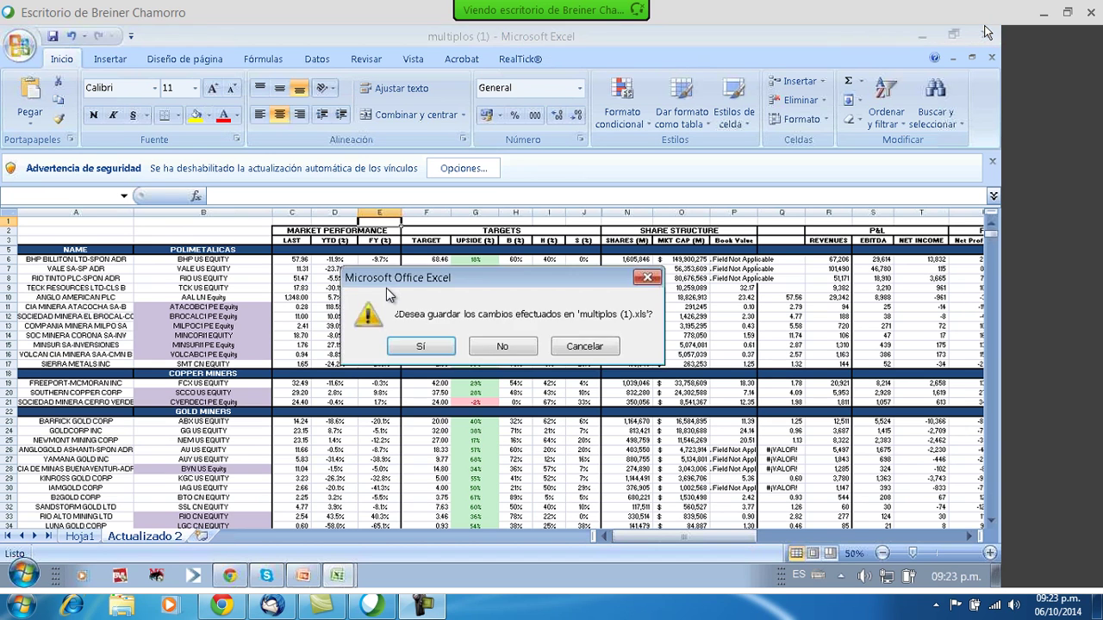
left_click(484, 344)
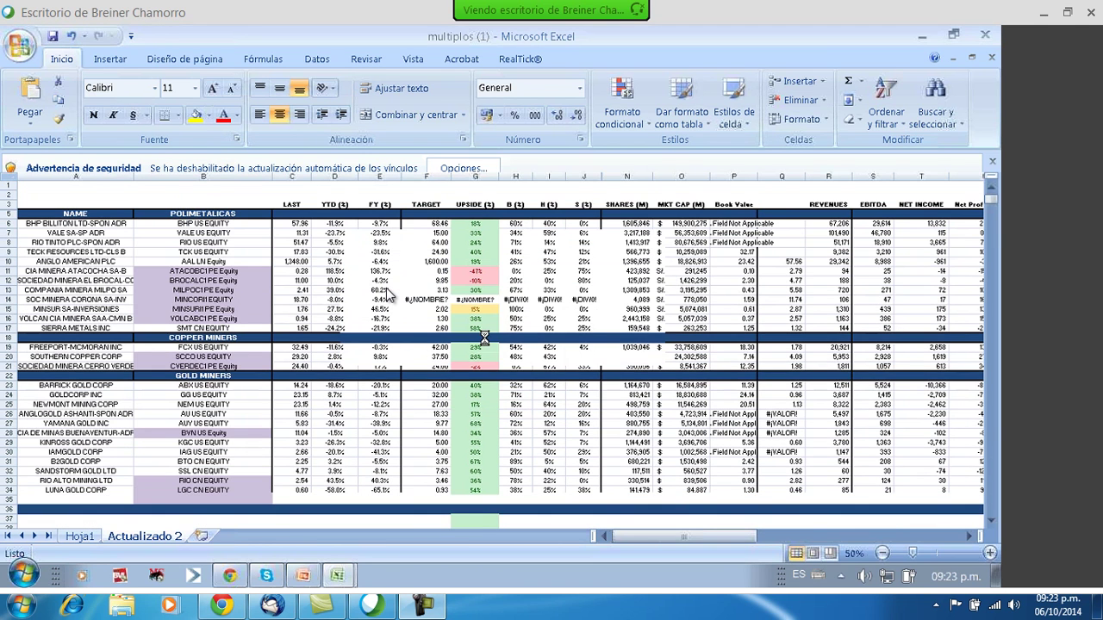